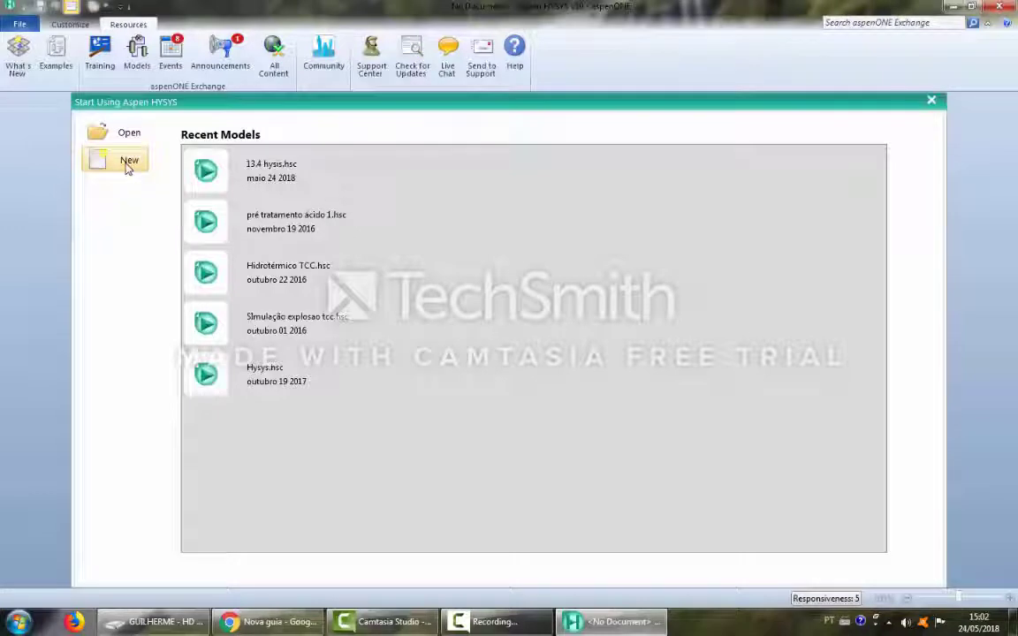
# Start a new case and create a component list from the HYSYS databank.
pyautogui.click(129, 168)
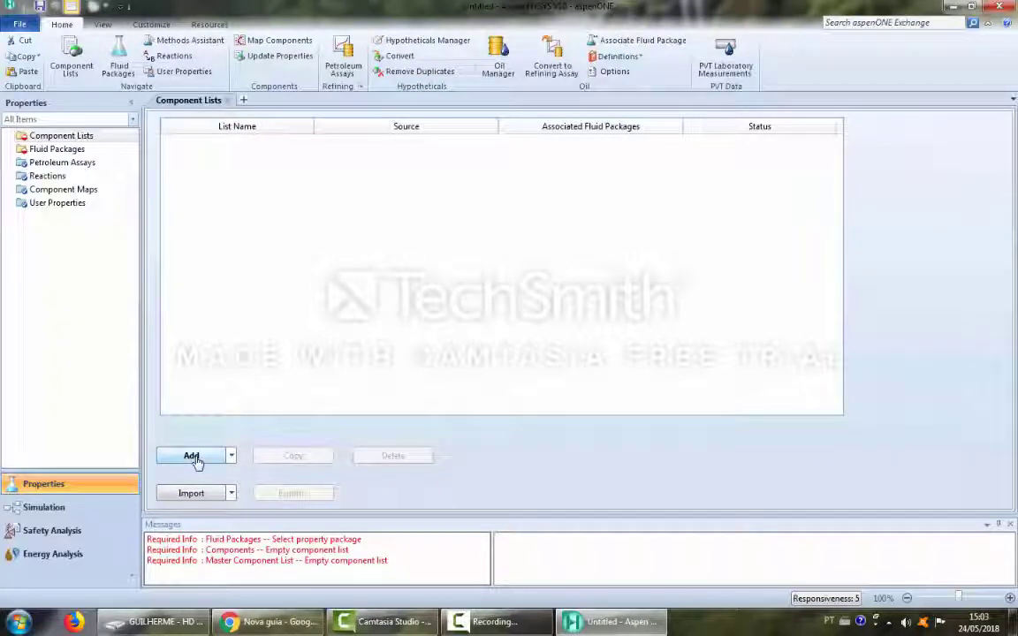
pyautogui.click(192, 457)
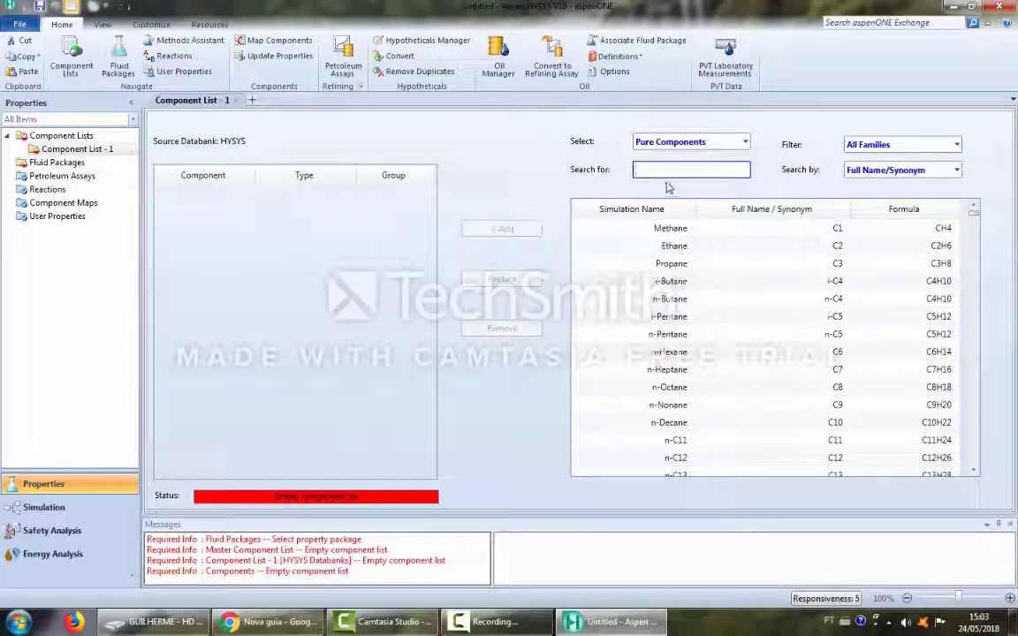
# Search the pure components for CARBON_ and add carbon dioxide (CO2) to the component list.
pyautogui.write('CARBON')
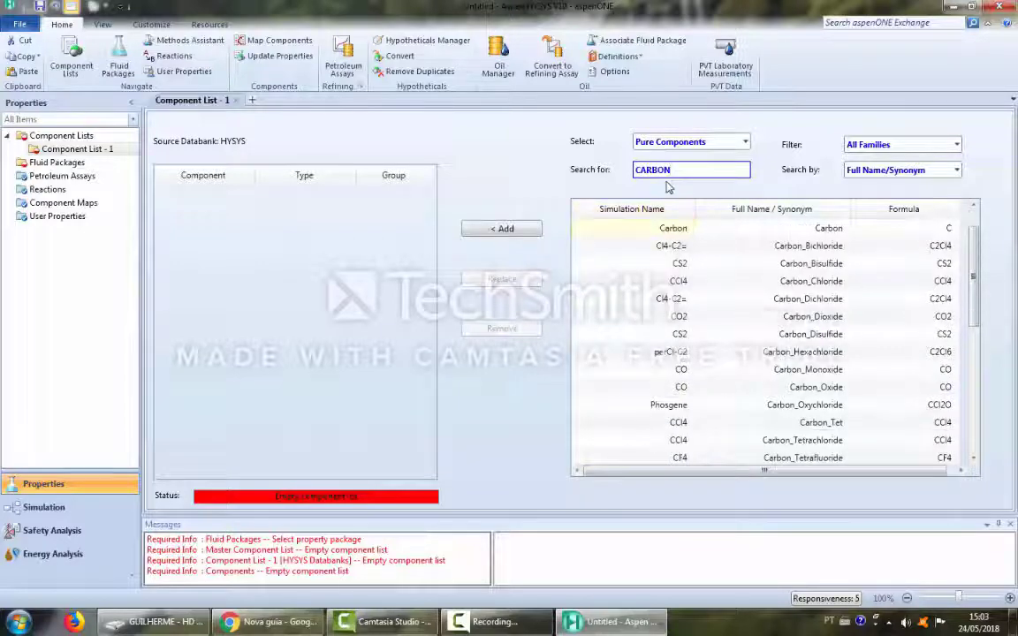
pyautogui.write('_')
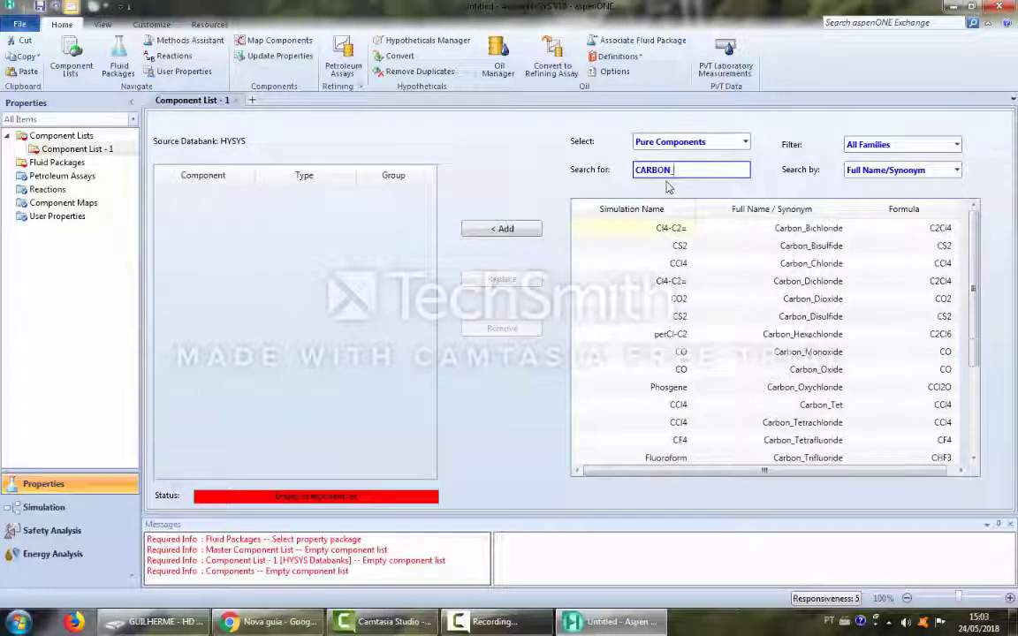
pyautogui.click(673, 301)
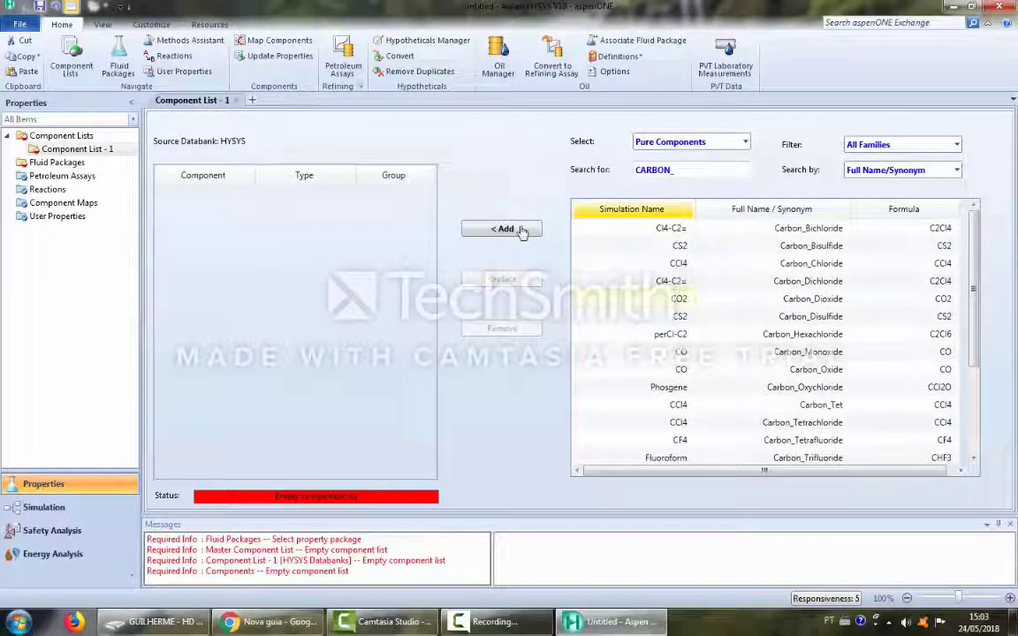
pyautogui.click(520, 229)
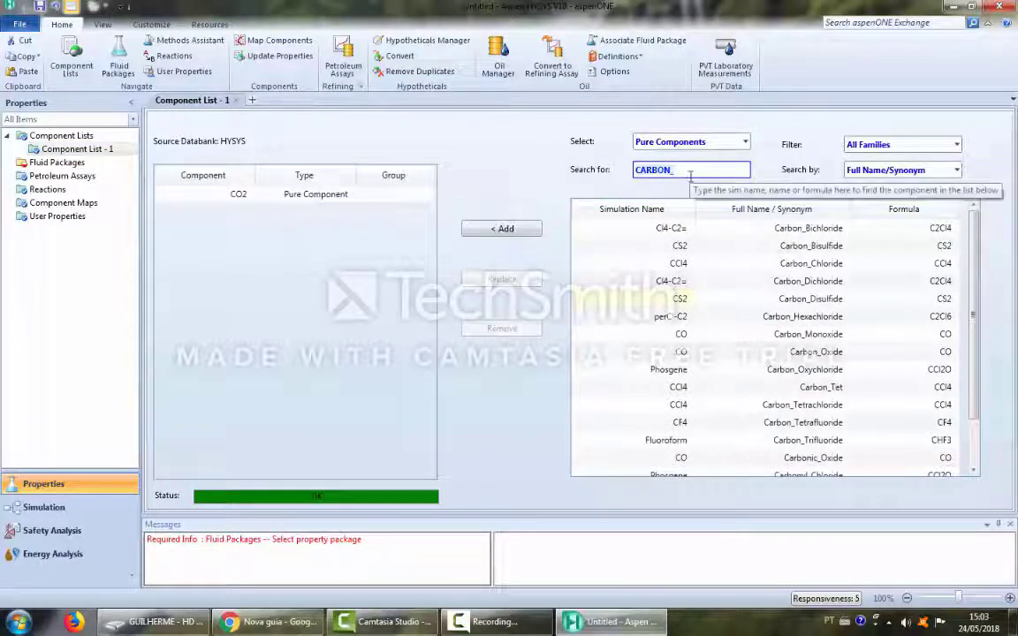
# Search for HYDROGEN, add hydrogen sulfide (H2S) to the component list, and remove the stray FormicAcid entry.
pyautogui.write('HYDROGEN')
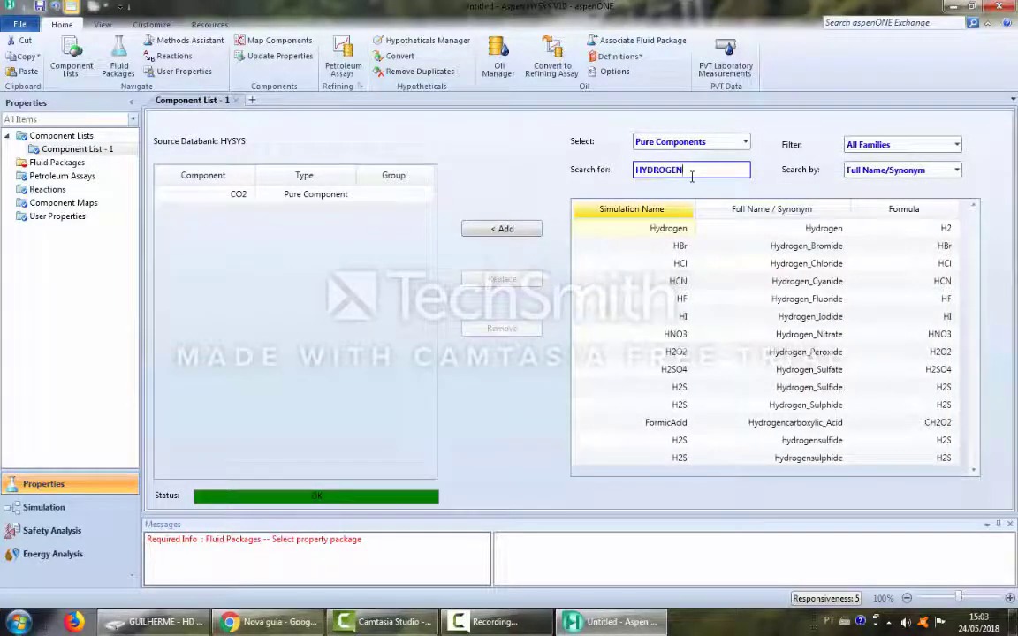
pyautogui.click(789, 391)
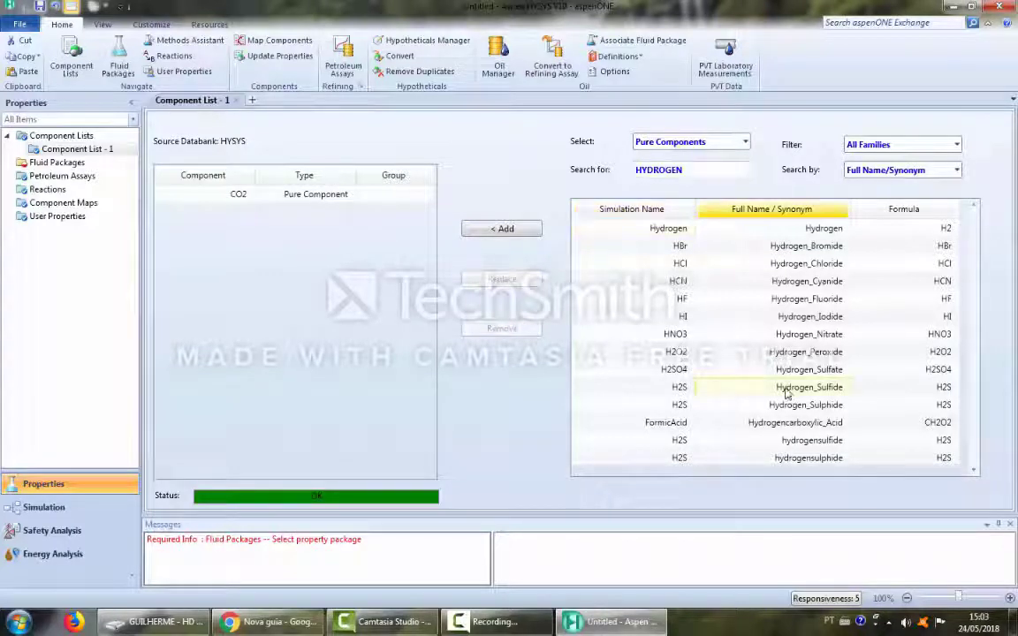
pyautogui.click(679, 388)
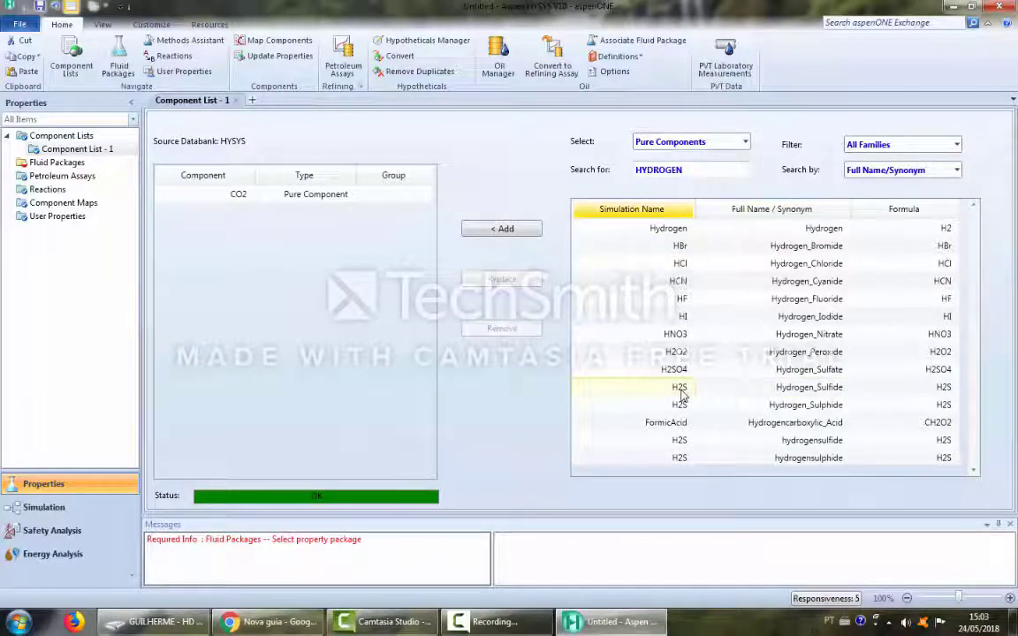
pyautogui.click(511, 232)
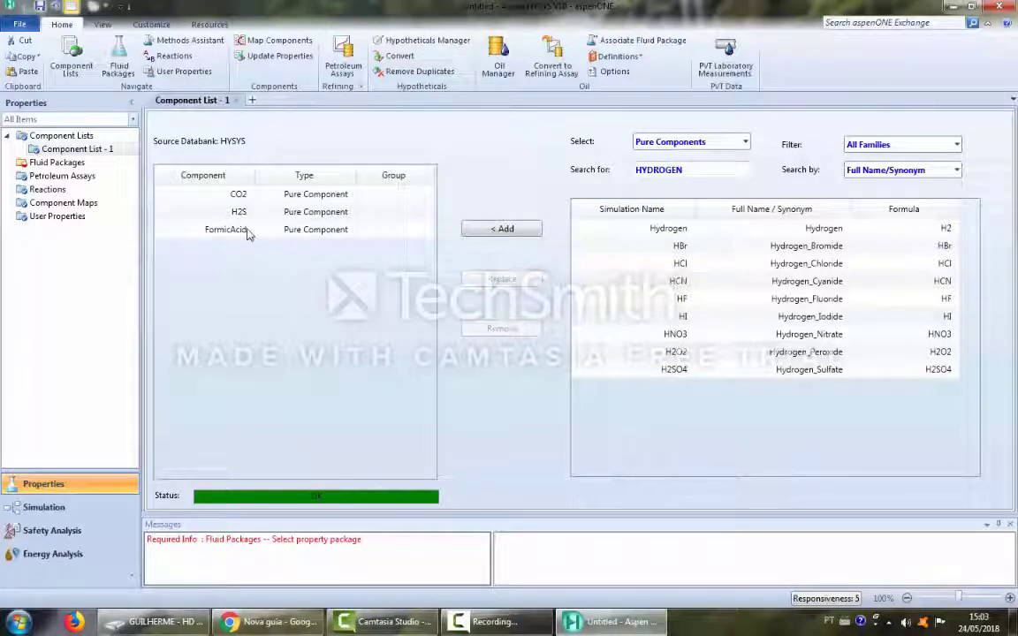
pyautogui.click(248, 231)
pyautogui.click(501, 329)
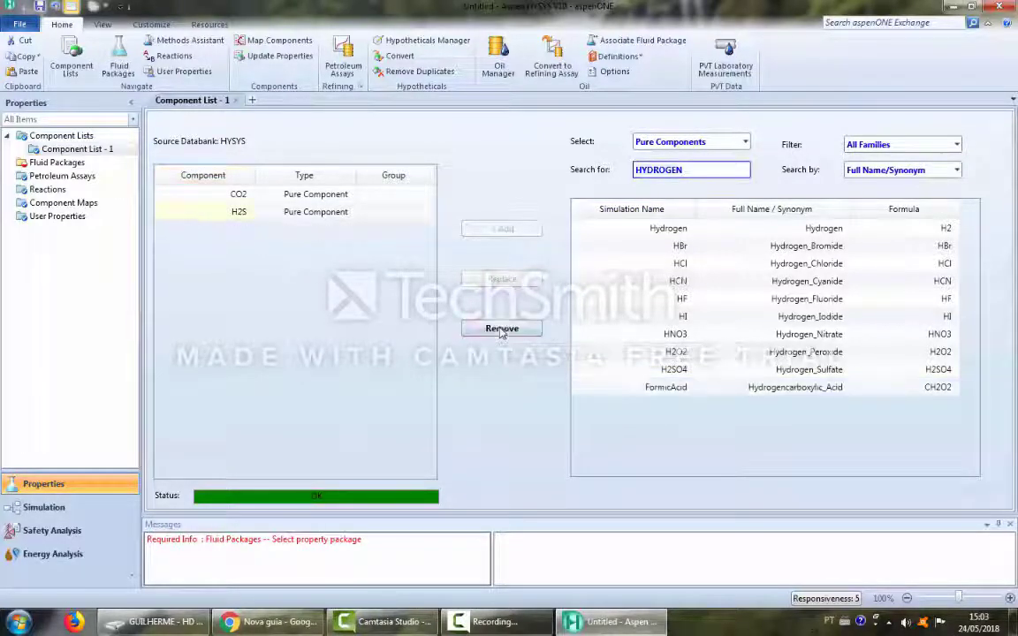
# Clear the component search and add Propane, Ethane and Methane to the component list.
pyautogui.click(694, 171)
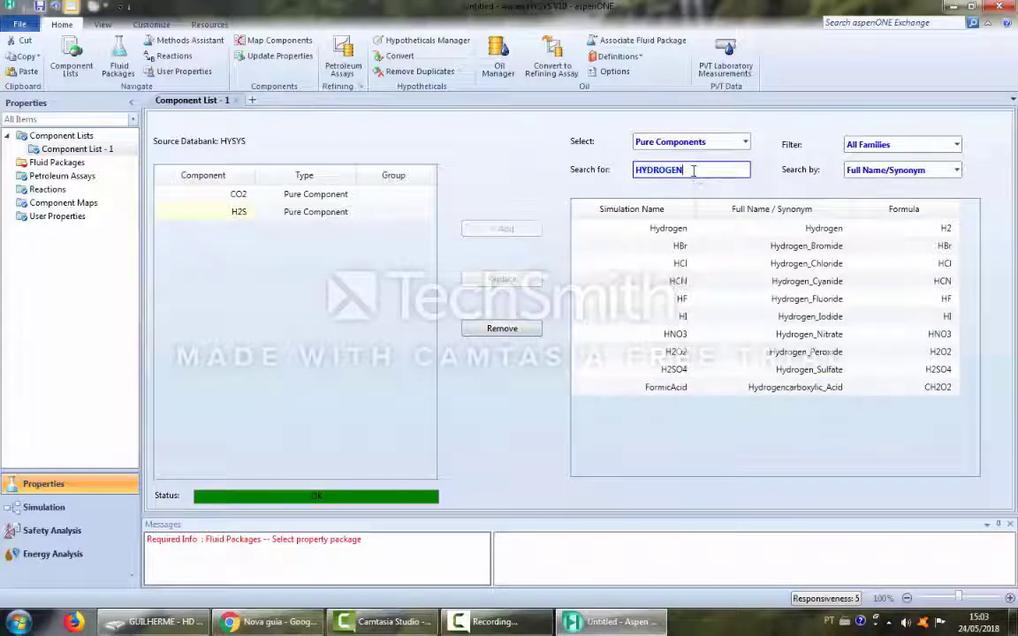
pyautogui.press('BackSpace')
pyautogui.press('BackSpace')
pyautogui.press('BackSpace')
pyautogui.press('BackSpace')
pyautogui.press('BackSpace')
pyautogui.press('BackSpace')
pyautogui.press('BackSpace')
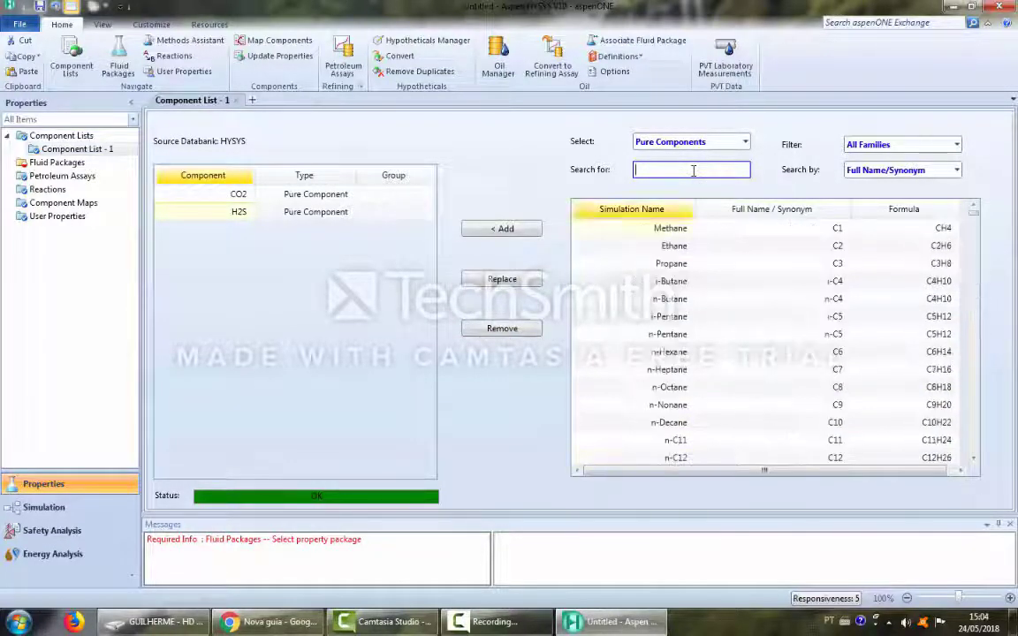
pyautogui.write('METHA')
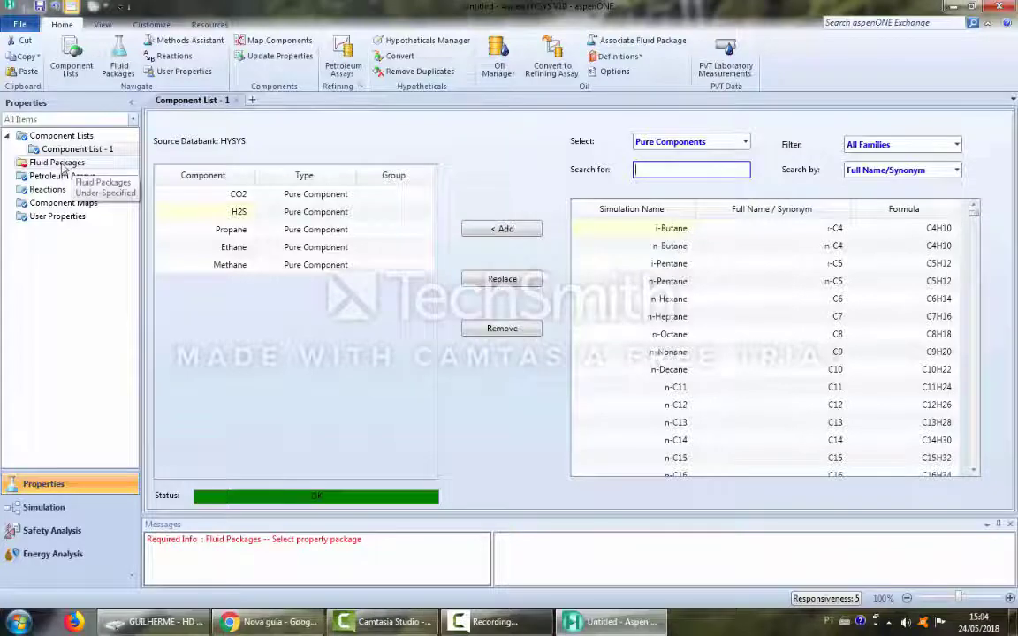
# Create a fluid package using the SRK-Twu property package and view its binary interaction coefficients.
pyautogui.click(63, 164)
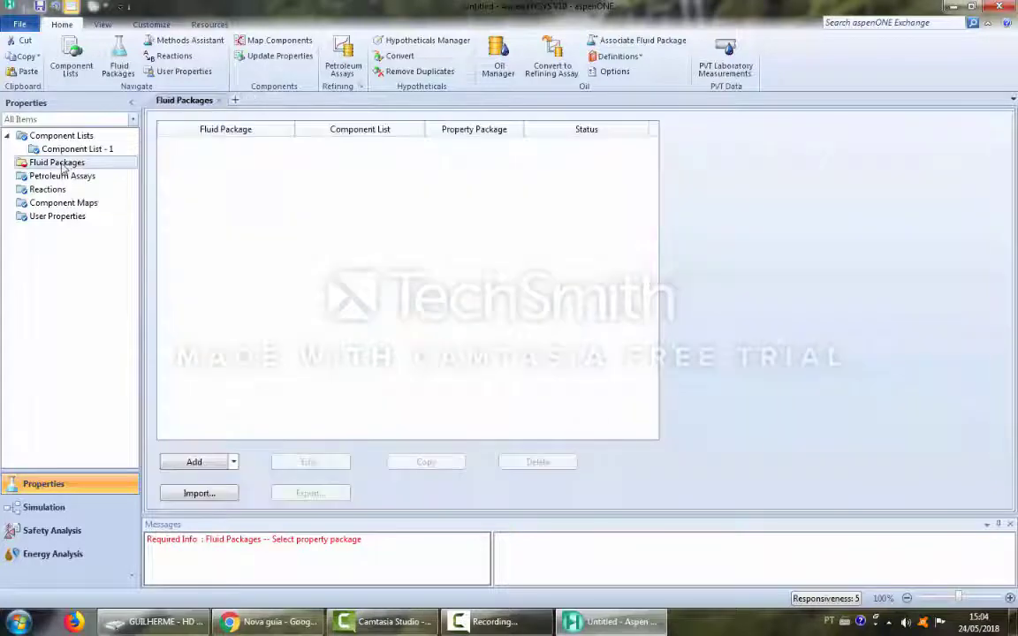
pyautogui.click(196, 464)
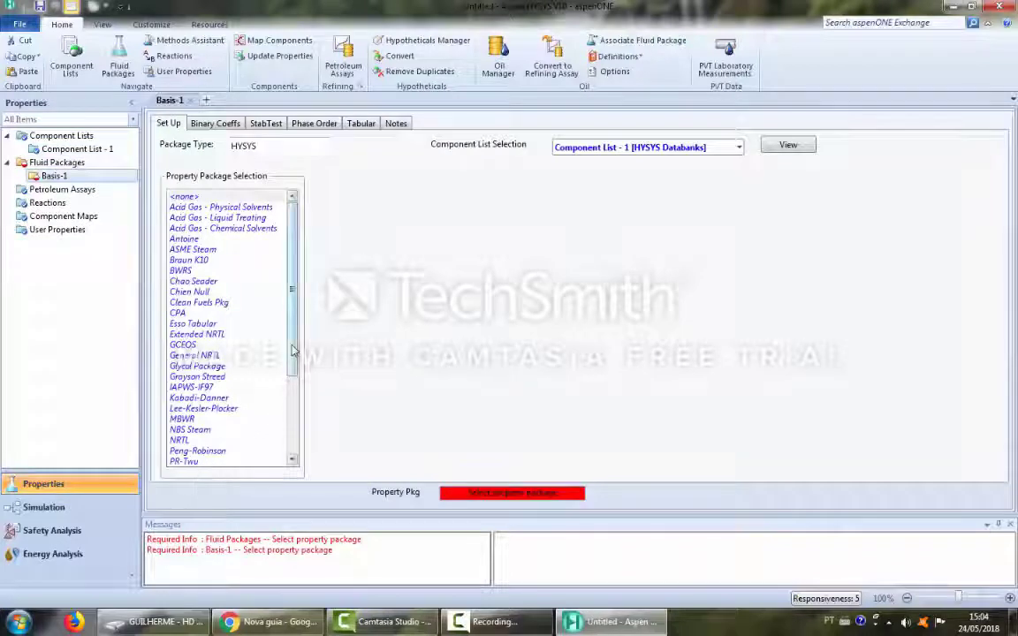
pyautogui.moveTo(292, 353); pyautogui.dragTo(292, 431)
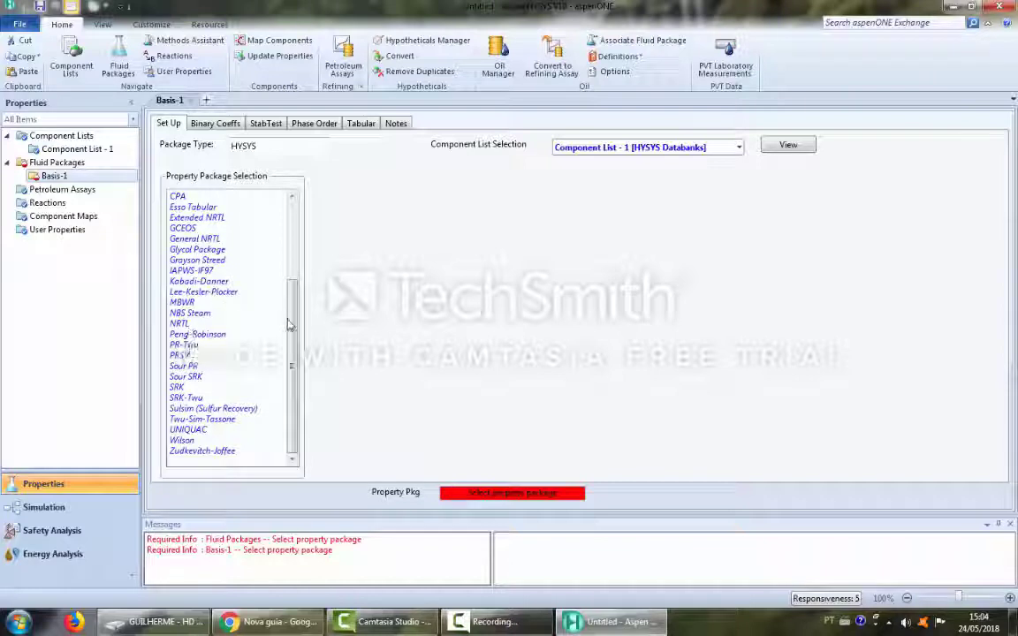
pyautogui.moveTo(293, 305); pyautogui.dragTo(301, 212)
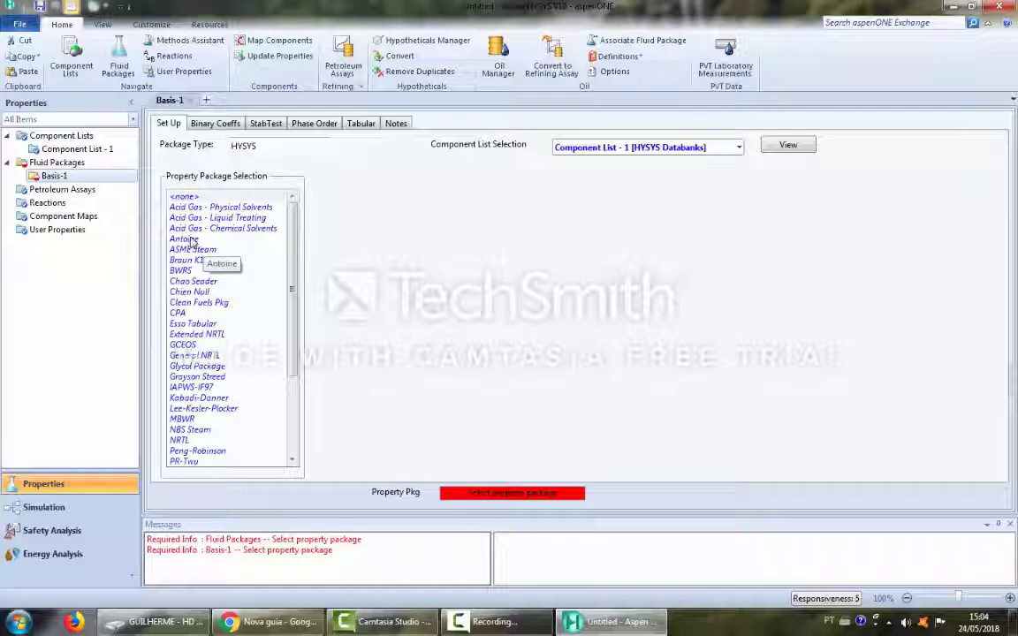
pyautogui.moveTo(291, 291); pyautogui.dragTo(294, 356)
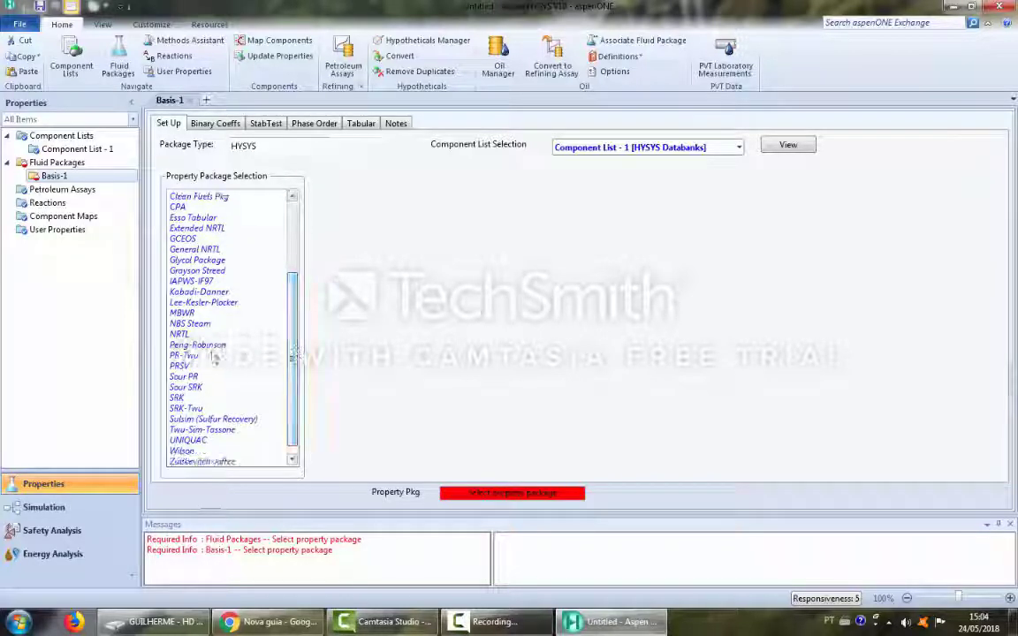
pyautogui.click(195, 409)
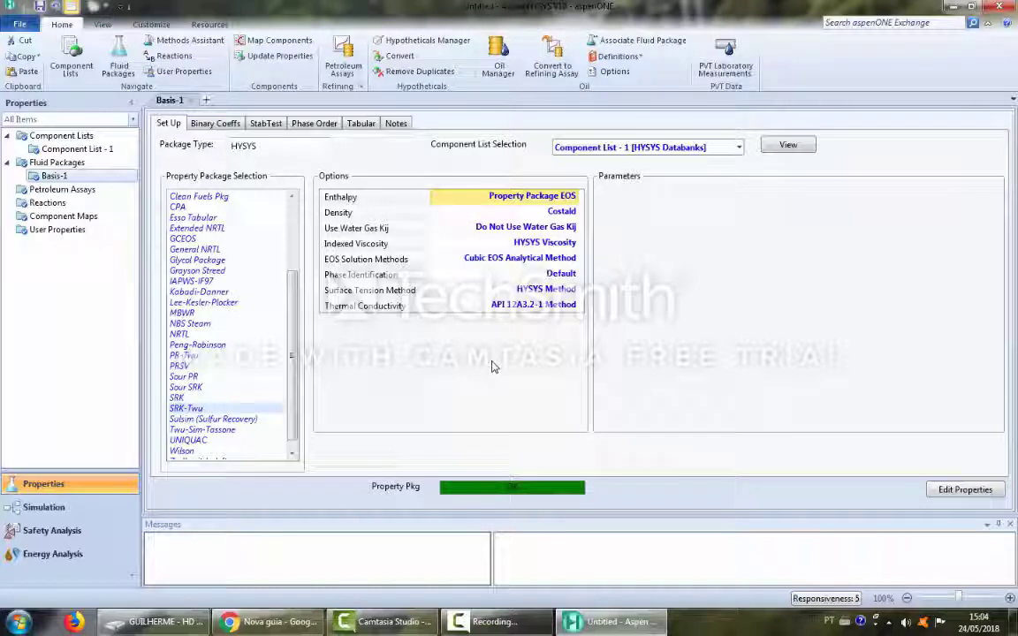
pyautogui.click(213, 125)
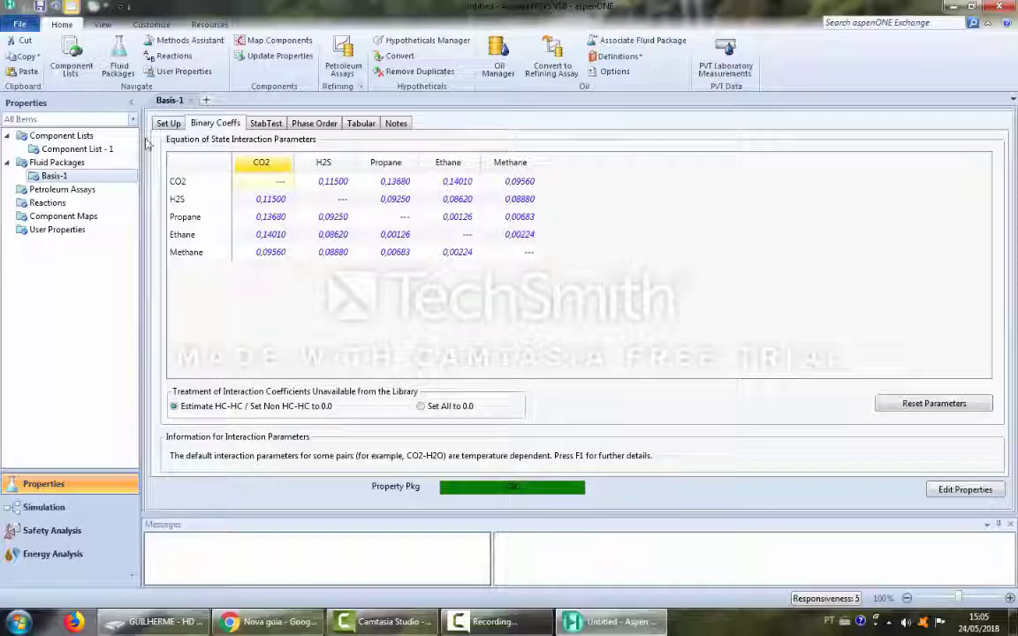
# Switch to the simulation environment, place a material stream on the flowsheet and name it FEED.
pyautogui.click(44, 508)
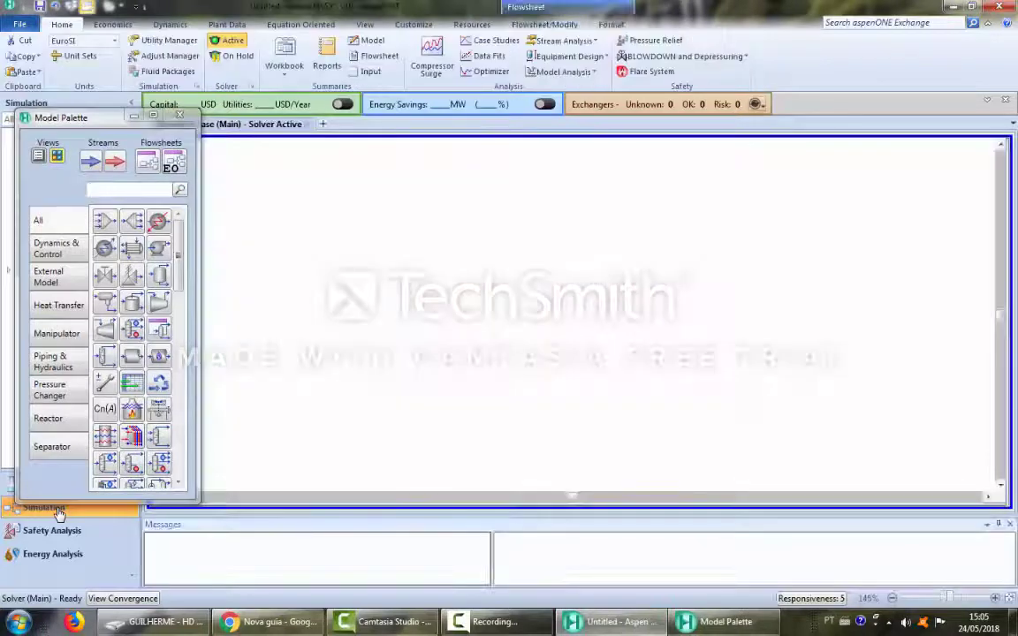
pyautogui.moveTo(95, 111); pyautogui.dragTo(159, 120)
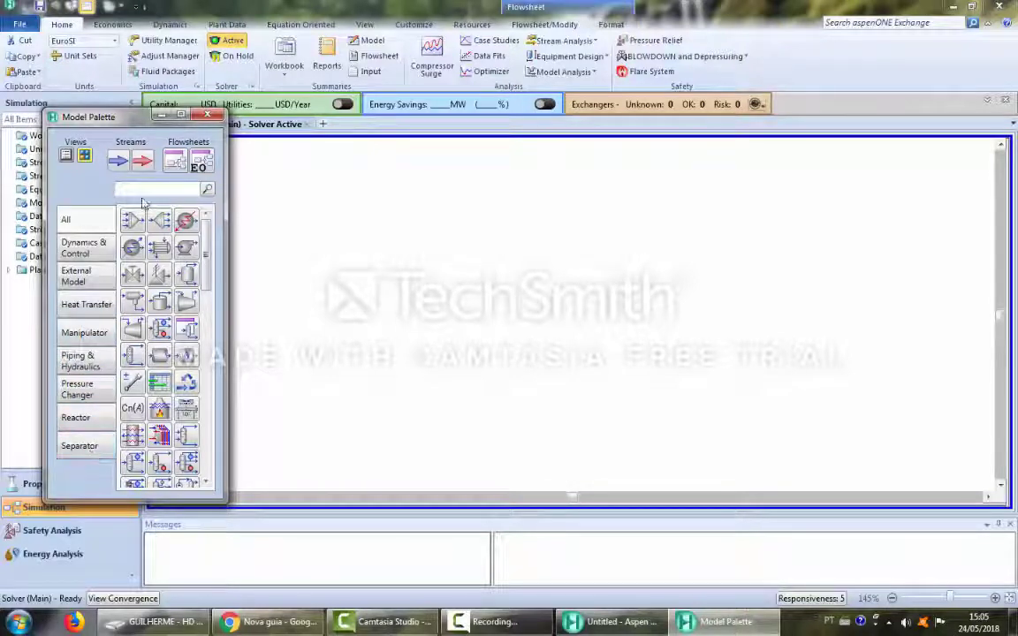
pyautogui.moveTo(121, 162); pyautogui.dragTo(358, 257)
pyautogui.doubleClick(361, 258)
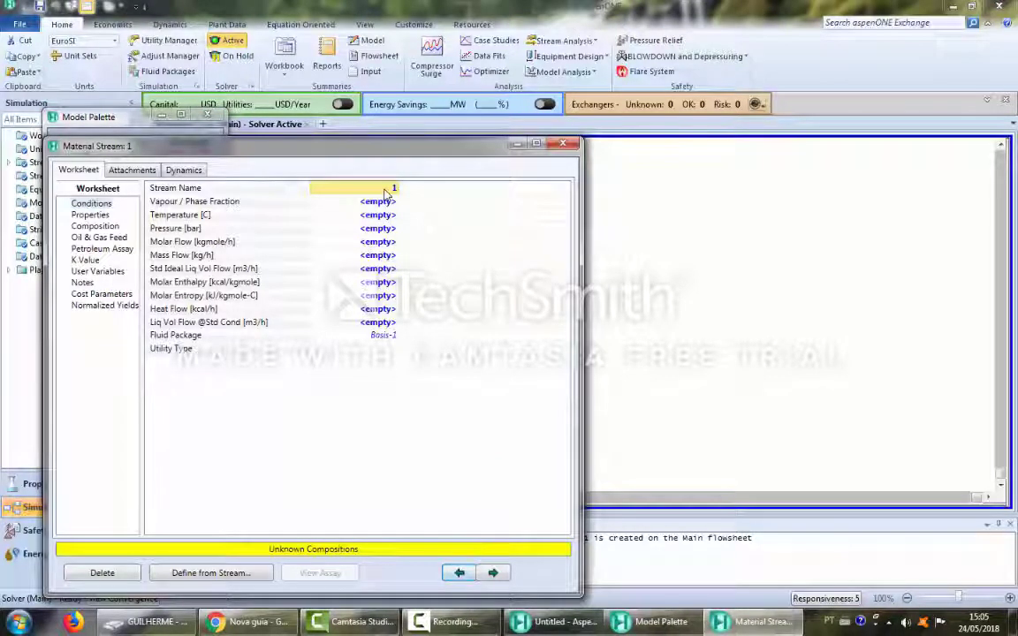
pyautogui.write('FEED')
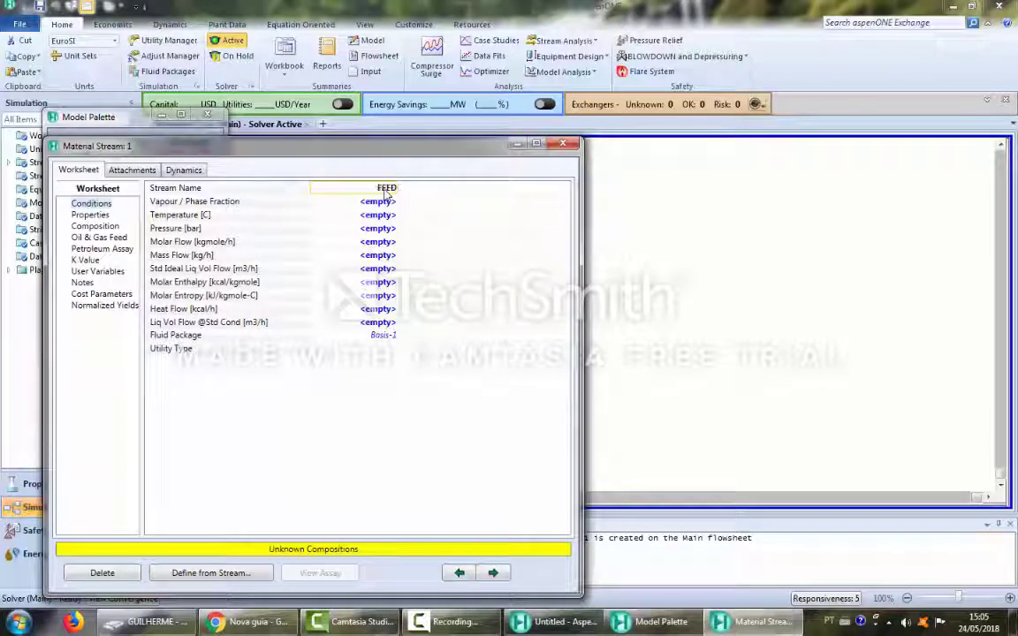
pyautogui.click(615, 188)
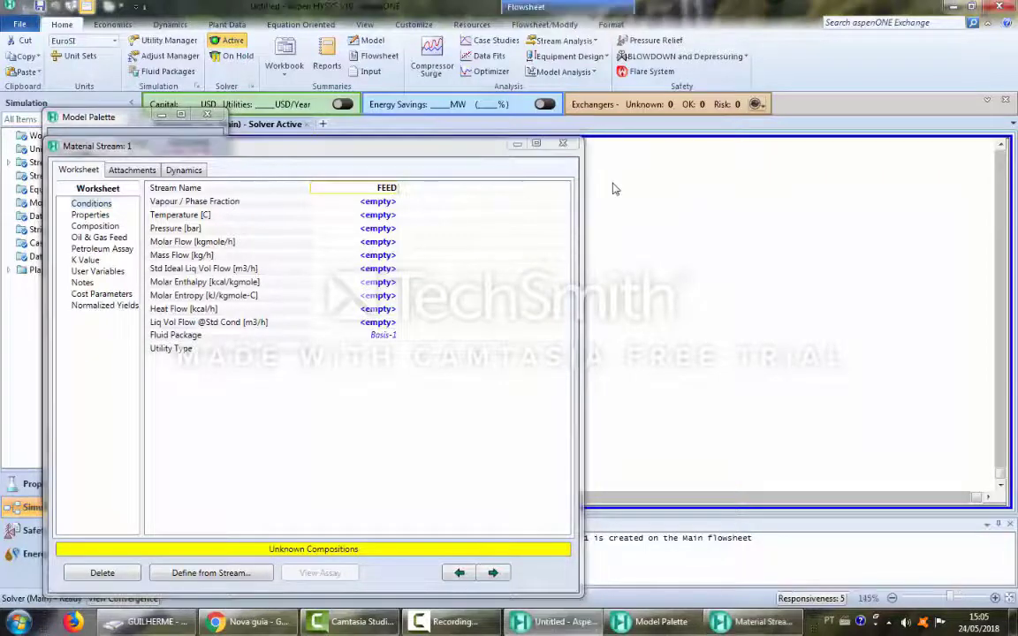
pyautogui.click(562, 144)
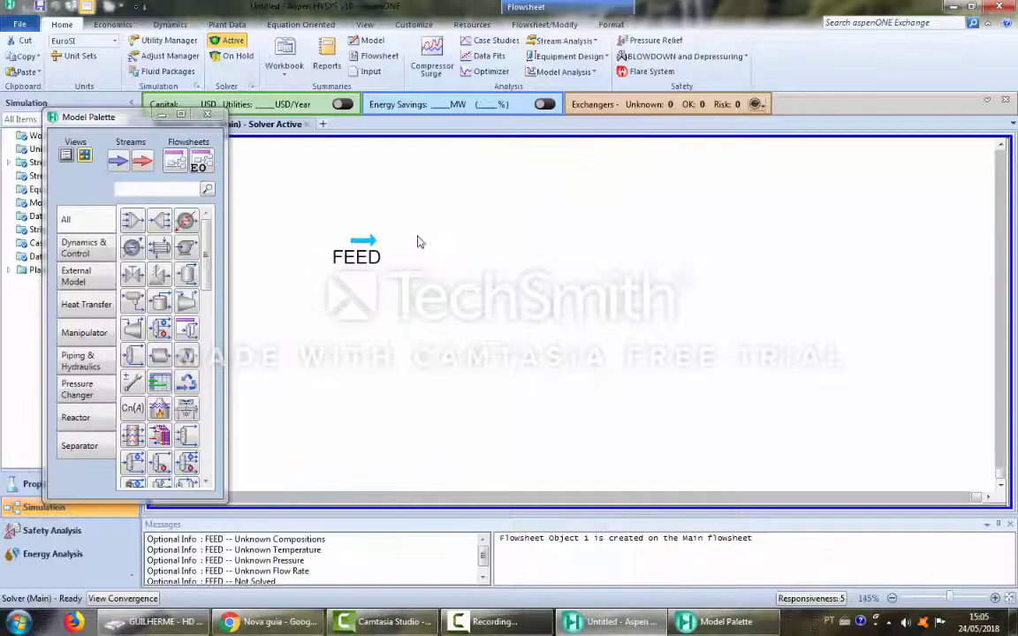
# Place a vertical separator vessel on the flowsheet just to the right of the FEED stream.
pyautogui.click(88, 450)
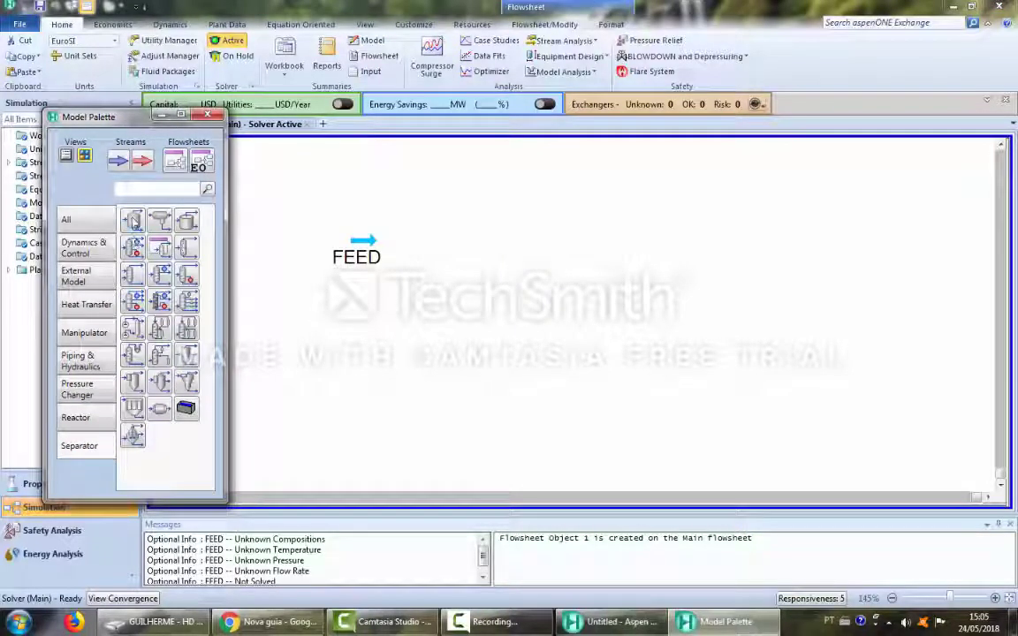
pyautogui.click(132, 221)
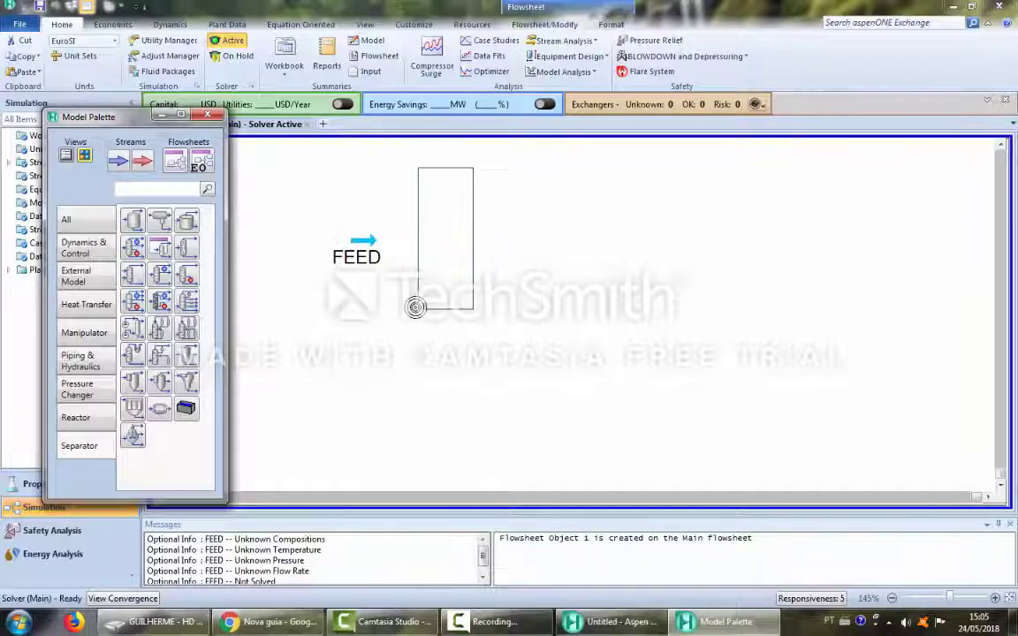
pyautogui.click(412, 304)
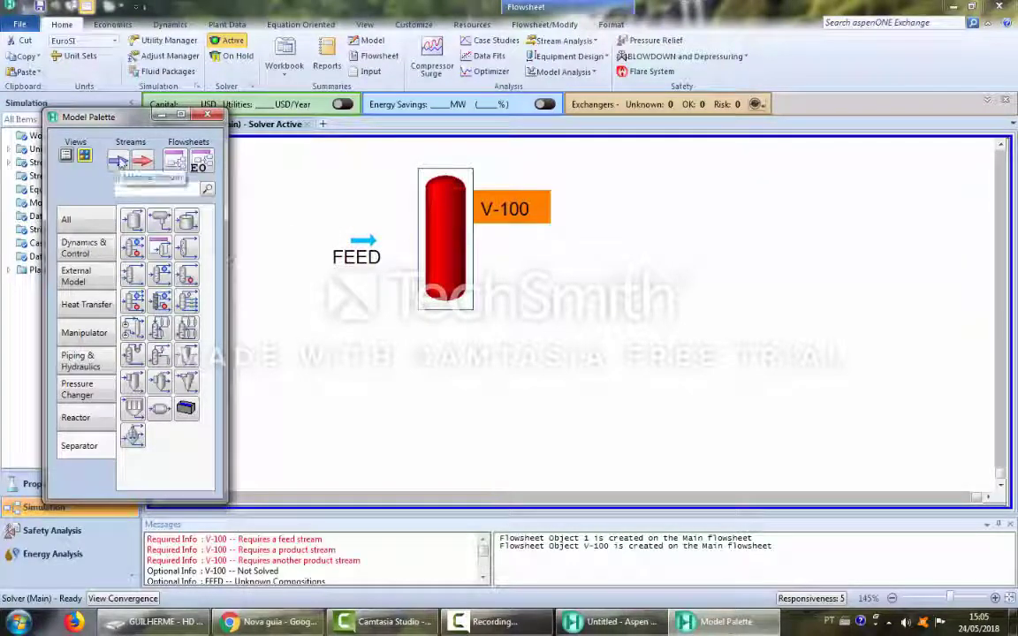
# Place two material streams to the right of the separator, one near its top and one below its bottom.
pyautogui.click(116, 160)
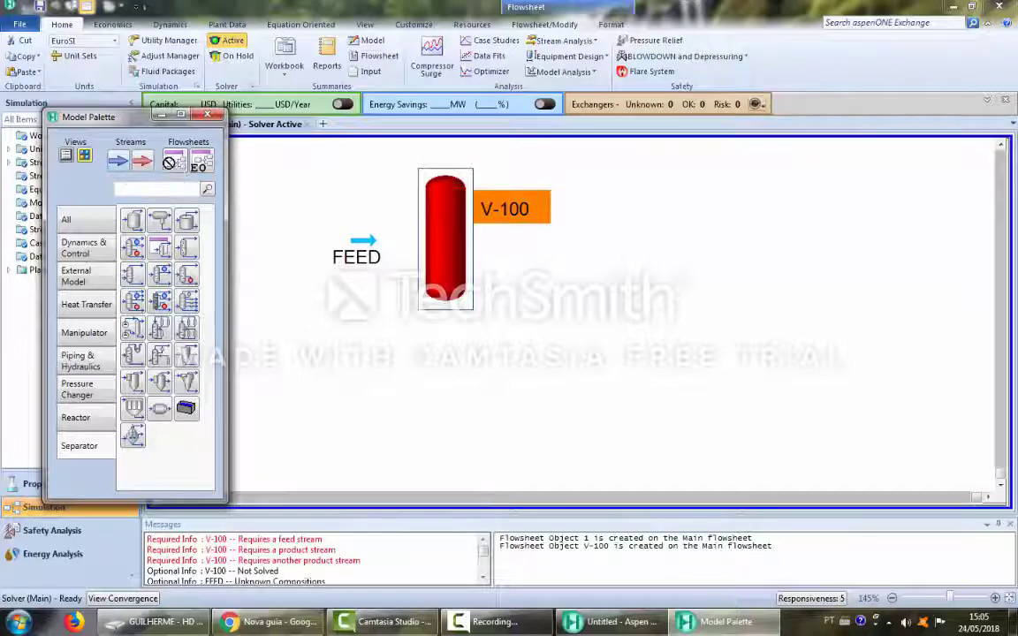
pyautogui.click(555, 161)
pyautogui.click(118, 162)
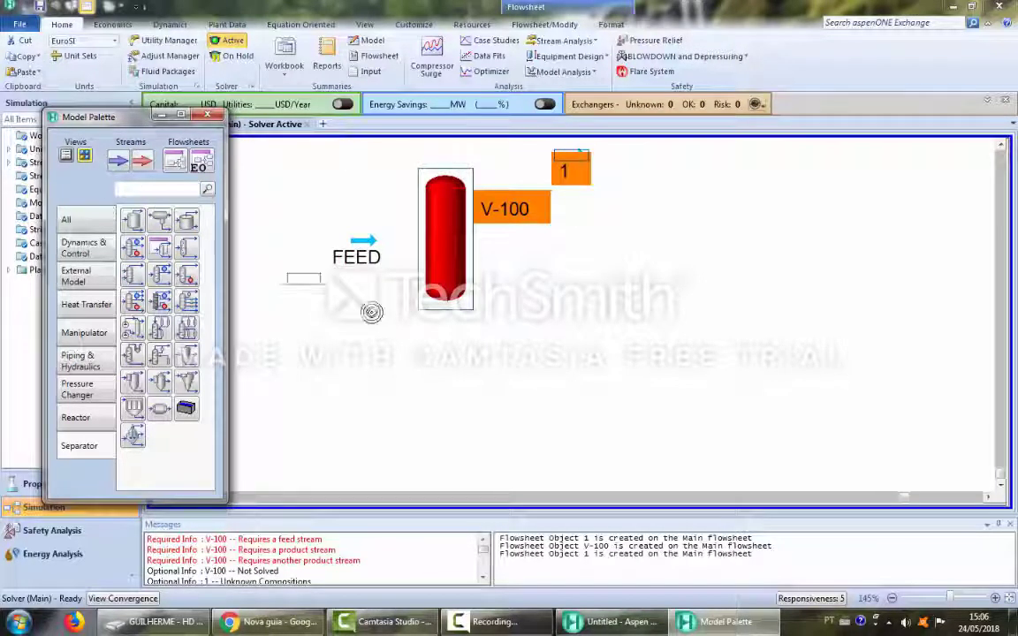
pyautogui.click(566, 337)
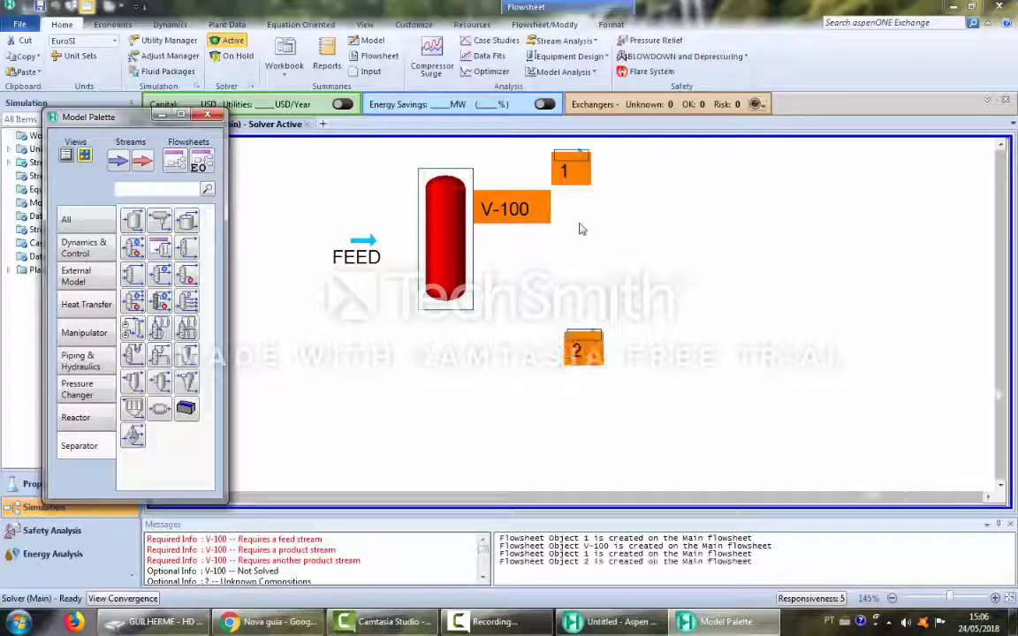
pyautogui.moveTo(566, 176)
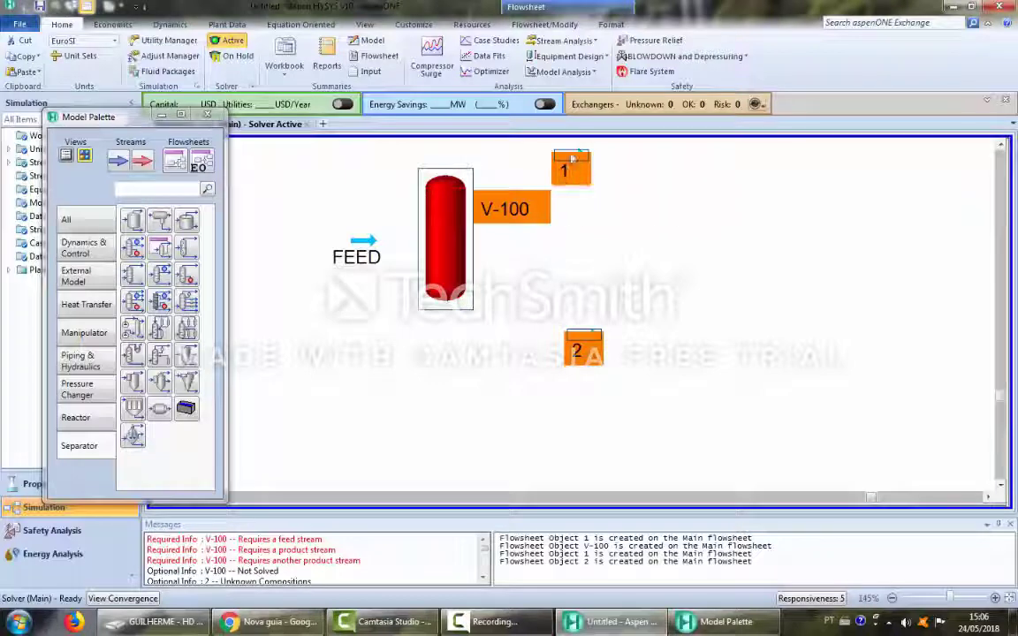
pyautogui.scroll(1, 538, 175)
pyautogui.scroll(-2, 552, 170)
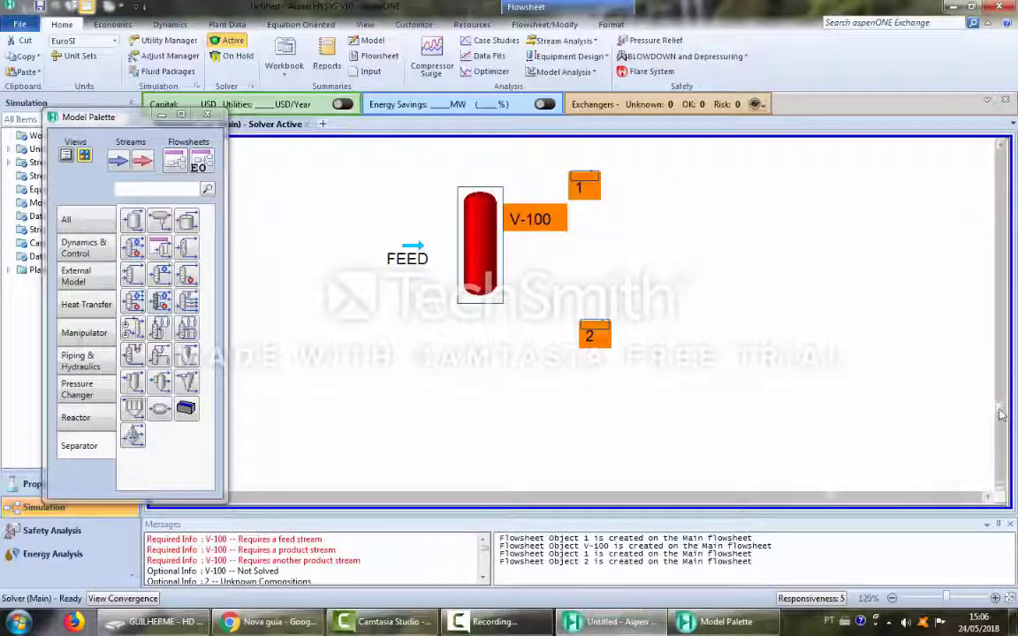
# Rename the upper product stream, the one near the separator's top, as VAPOR.
pyautogui.moveTo(1001, 407); pyautogui.dragTo(1001, 383)
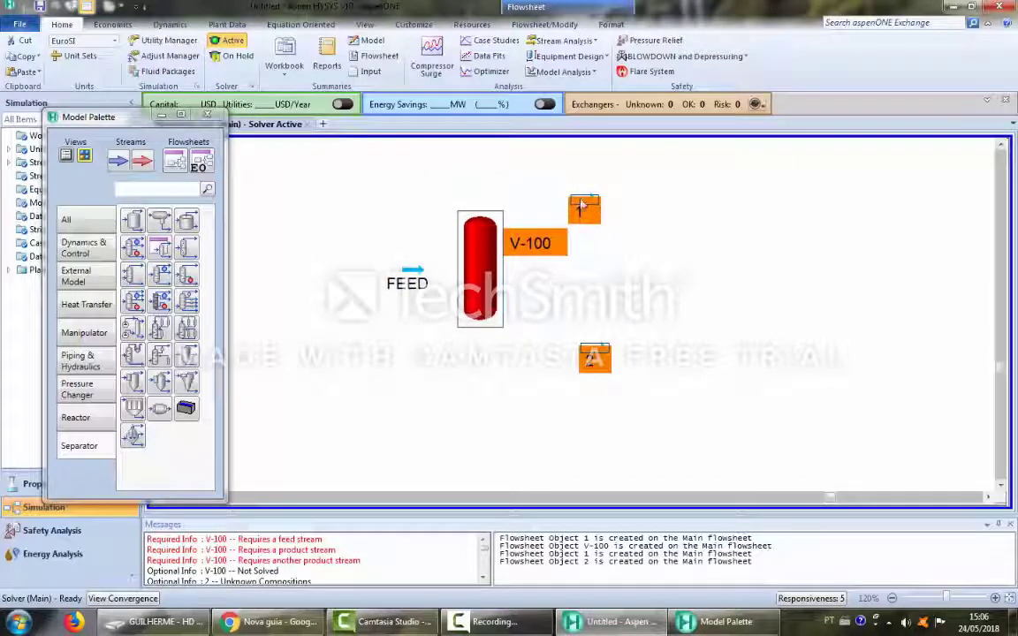
pyautogui.click(517, 180)
pyautogui.doubleClick(583, 207)
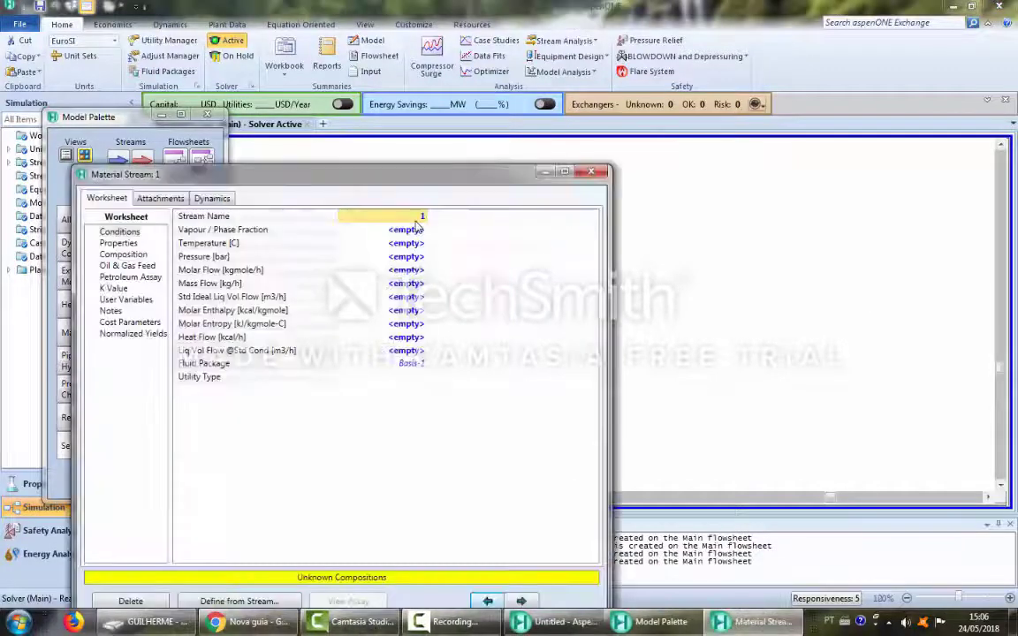
pyautogui.write('VAPOR')
pyautogui.click(617, 189)
pyautogui.click(591, 172)
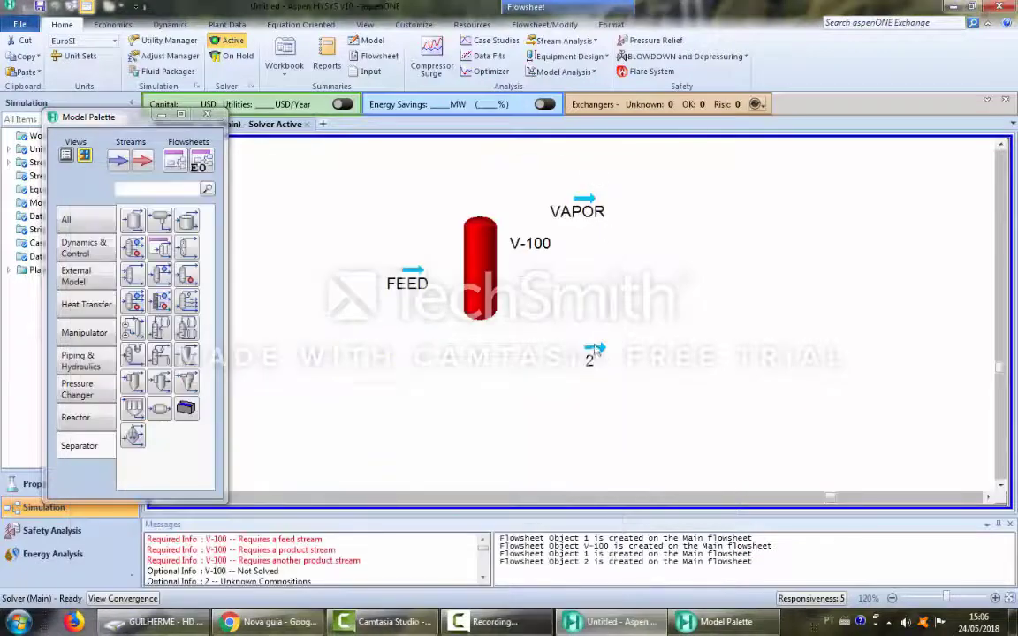
# Rename the lower product stream, the one below the separator's bottom, as LIQUID.
pyautogui.doubleClick(595, 350)
pyautogui.click(431, 244)
pyautogui.write('LIQUID')
pyautogui.click(715, 281)
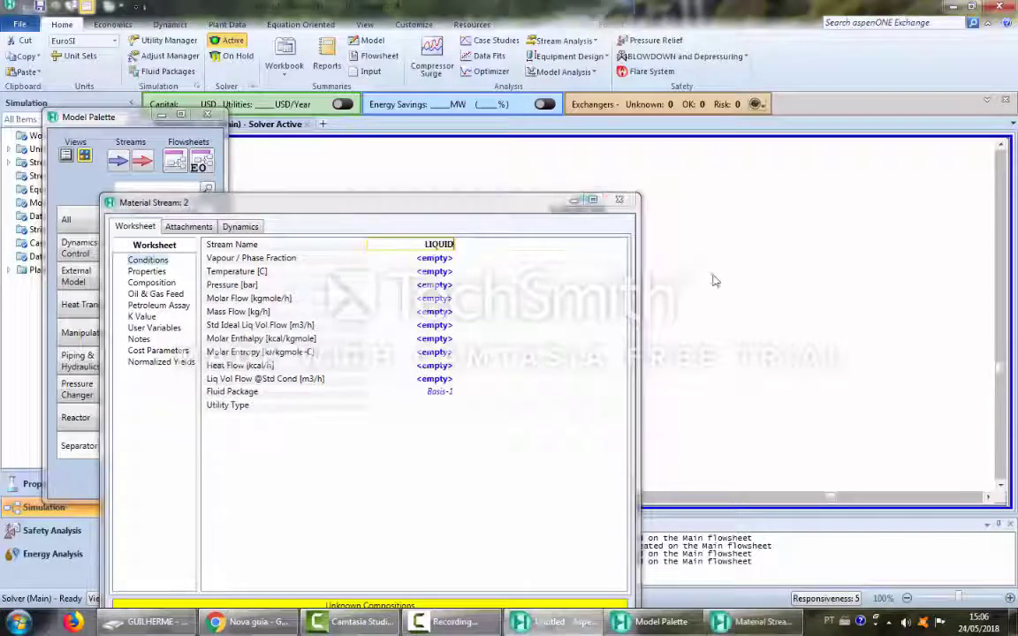
pyautogui.click(620, 200)
# Connect the FEED stream as the separator's inlet and rename the separator as FLASH.
pyautogui.click(479, 278)
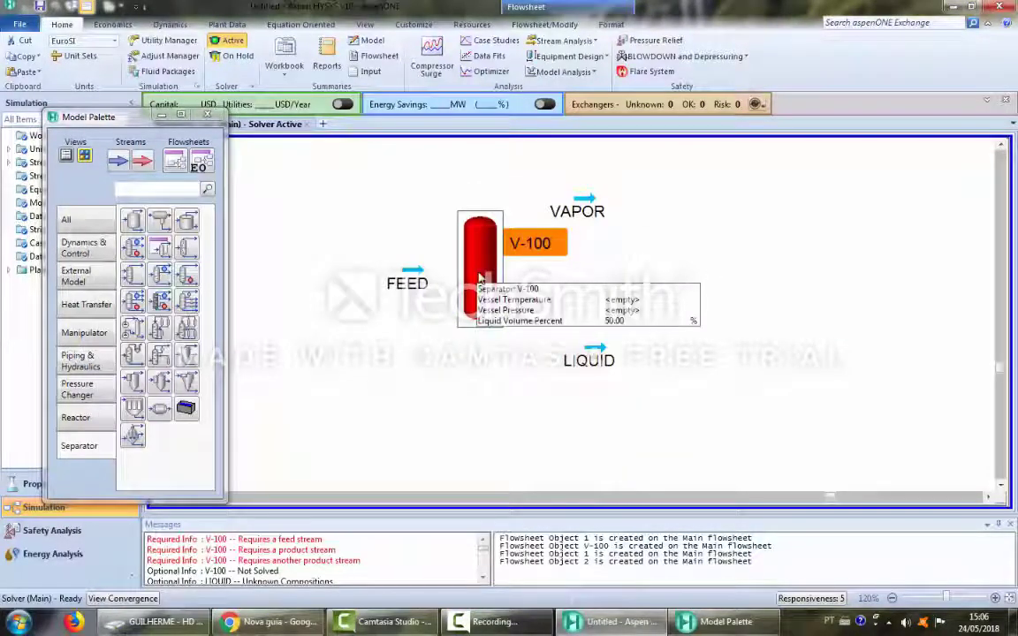
pyautogui.doubleClick(480, 278)
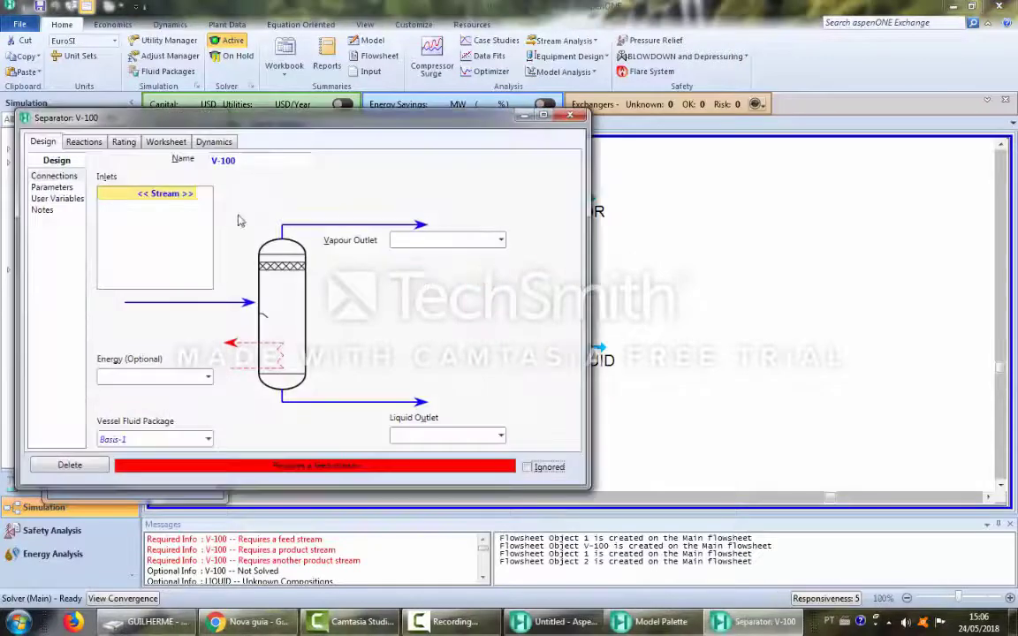
pyautogui.click(190, 196)
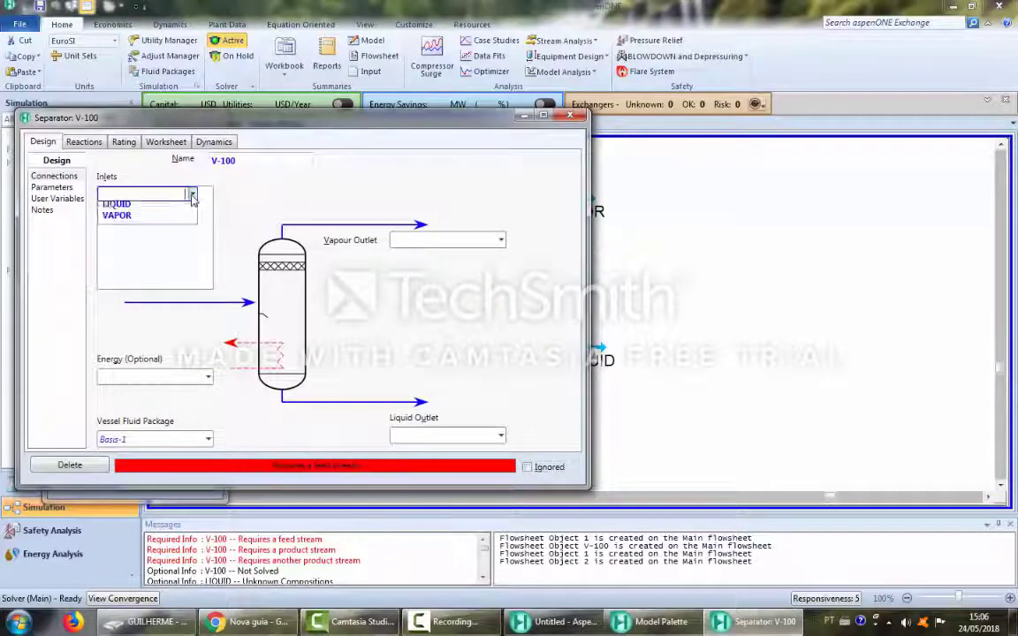
pyautogui.click(147, 215)
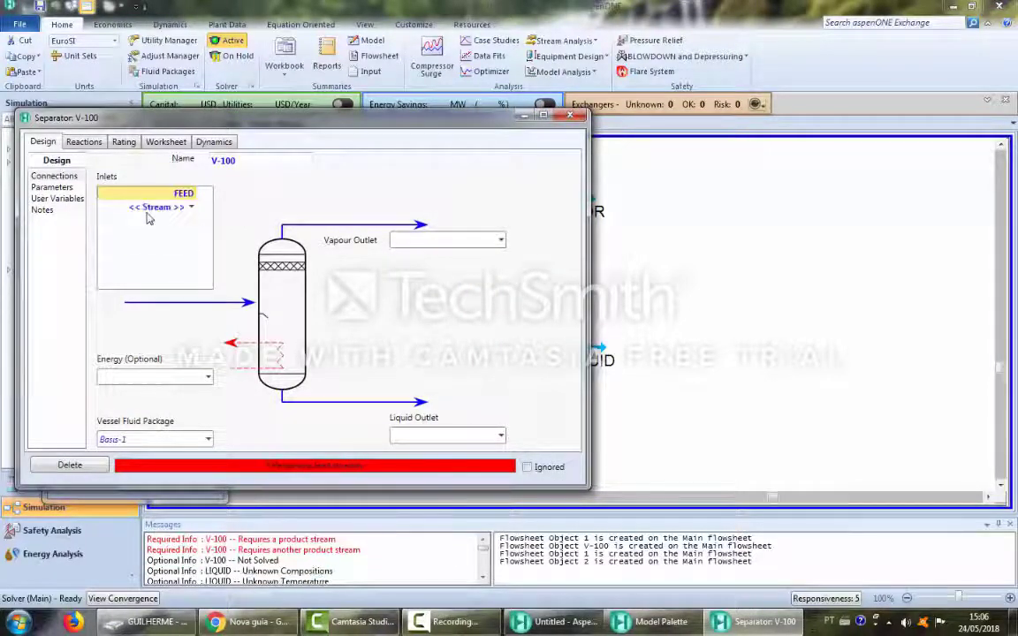
pyautogui.click(242, 161)
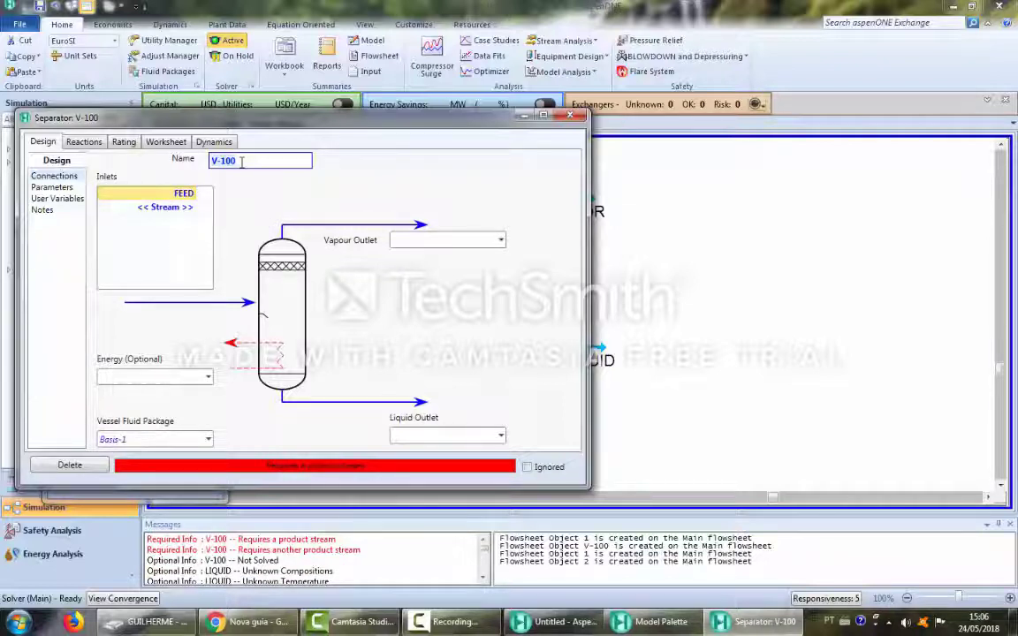
pyautogui.write('FASH')
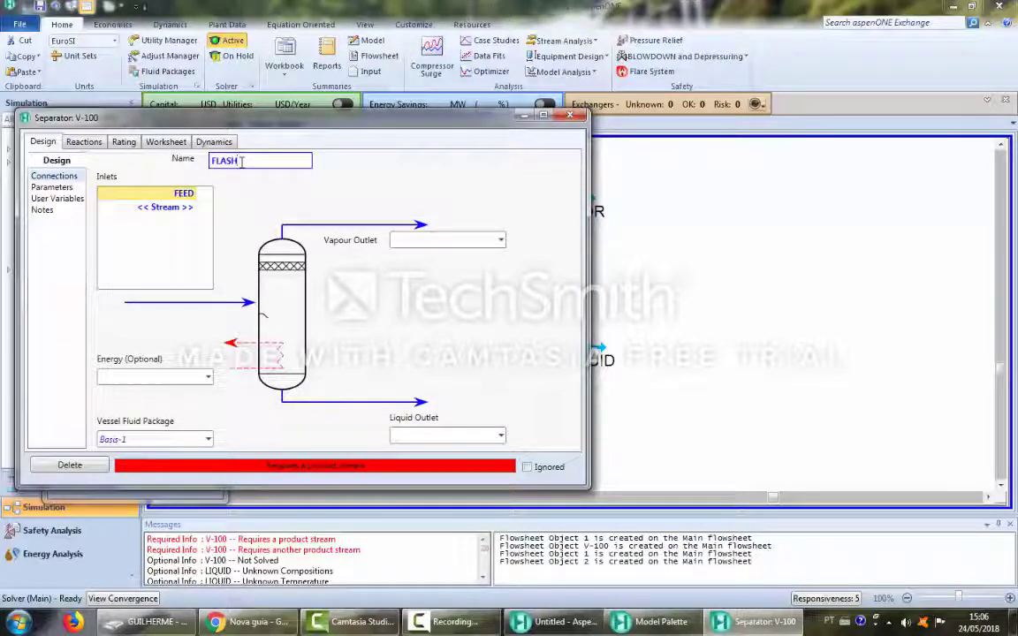
pyautogui.press('Return')
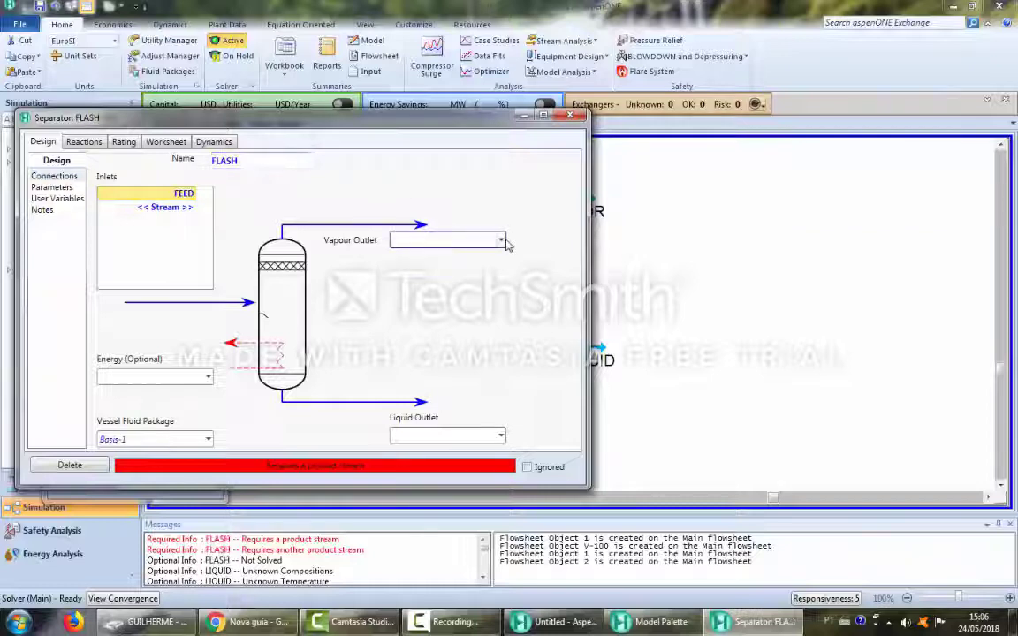
# Connect VAPOR as the separator's vapour outlet and LIQUID as its liquid outlet.
pyautogui.click(501, 243)
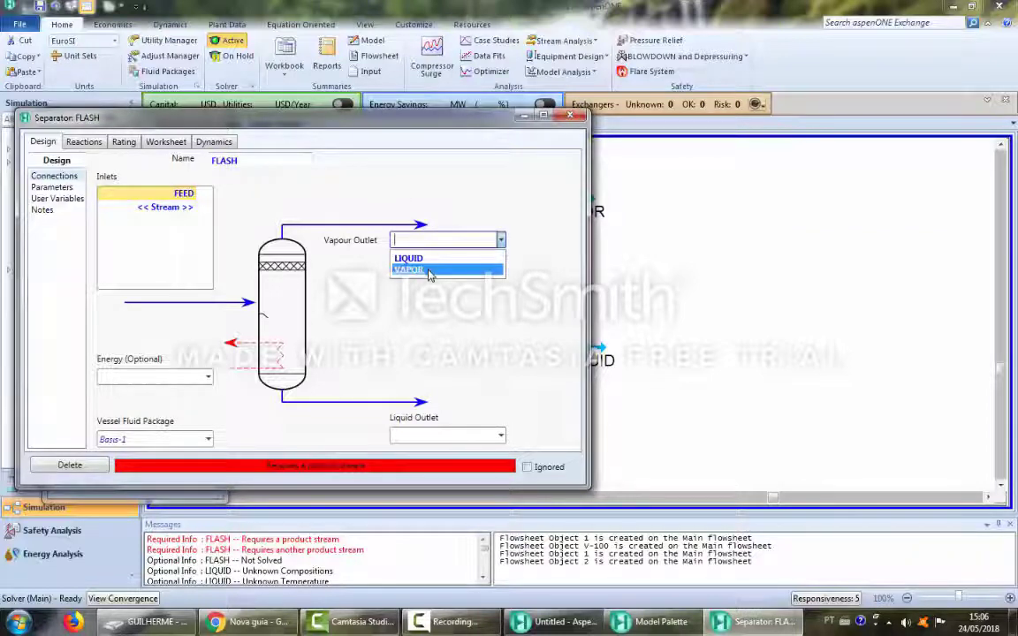
pyautogui.click(429, 270)
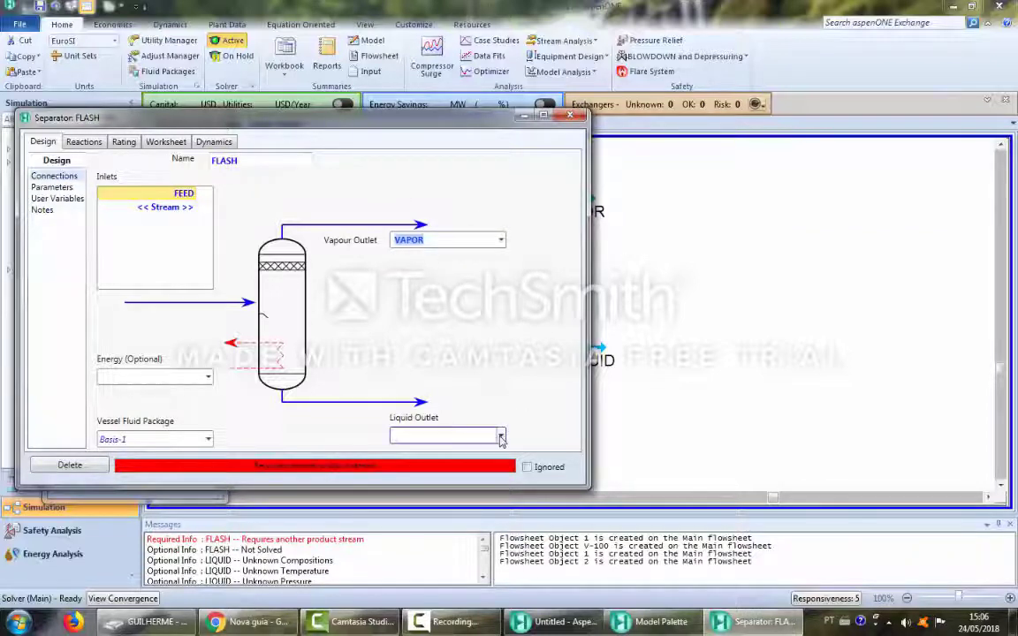
pyautogui.click(501, 436)
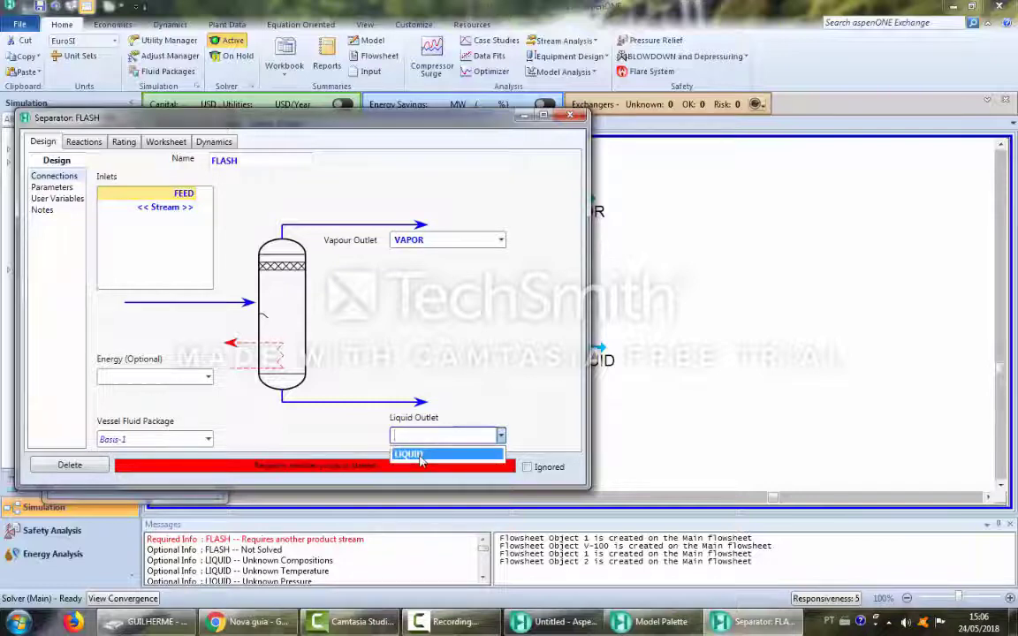
pyautogui.click(421, 455)
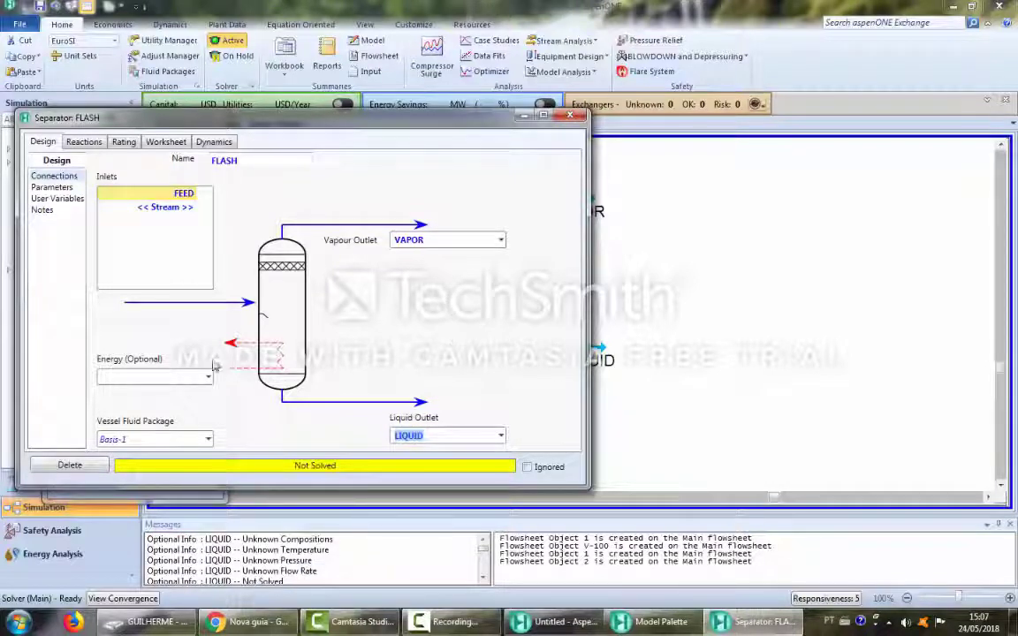
pyautogui.click(572, 116)
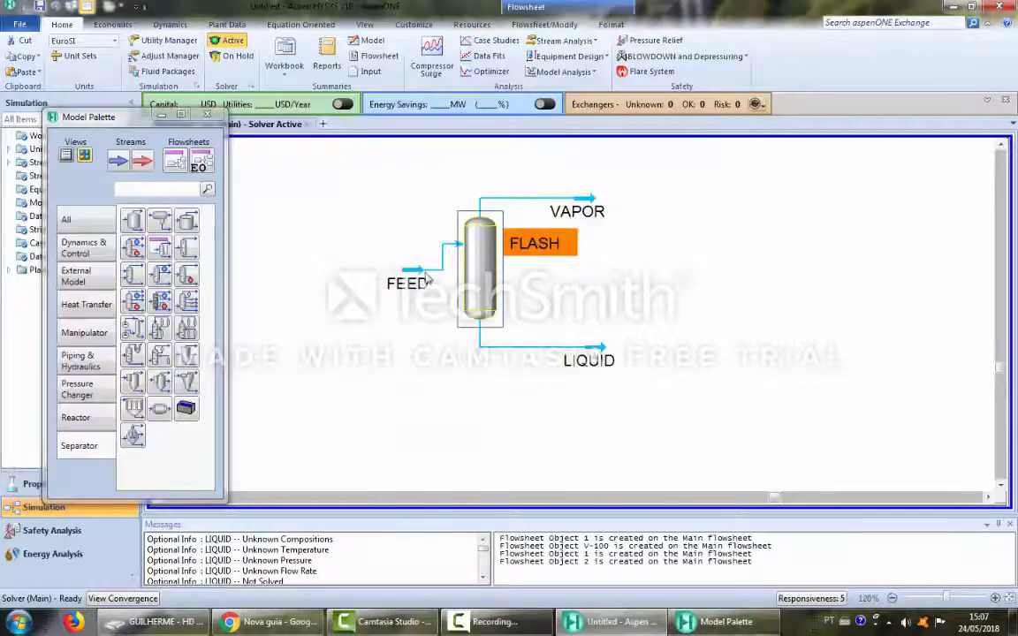
# Move the FEED stream farther from the FLASH separator and level with its inlet so the connecting line runs straight.
pyautogui.moveTo(425, 281); pyautogui.dragTo(378, 256)
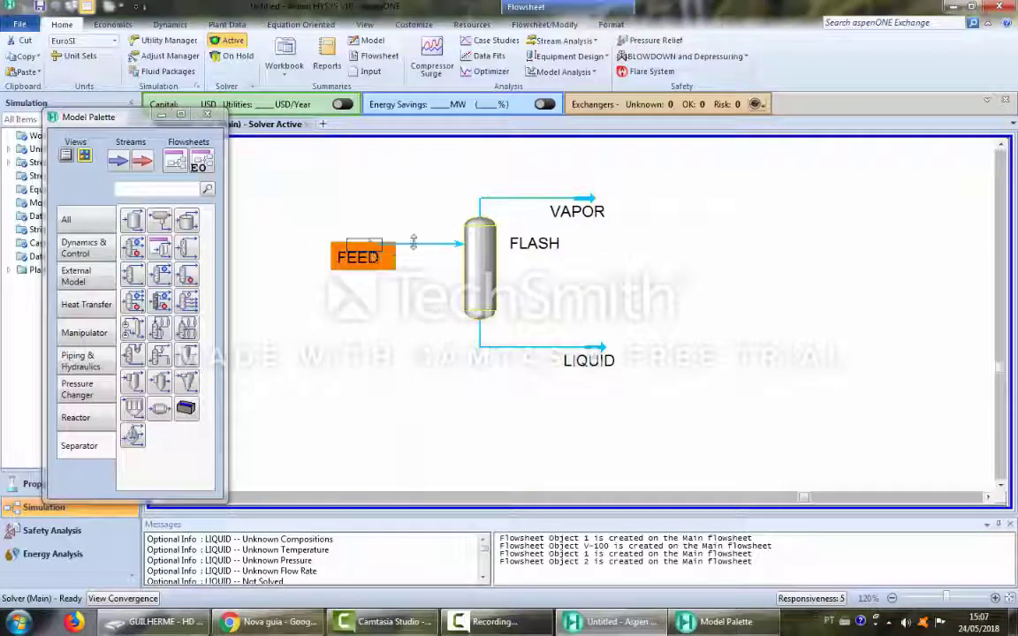
pyautogui.click(406, 262)
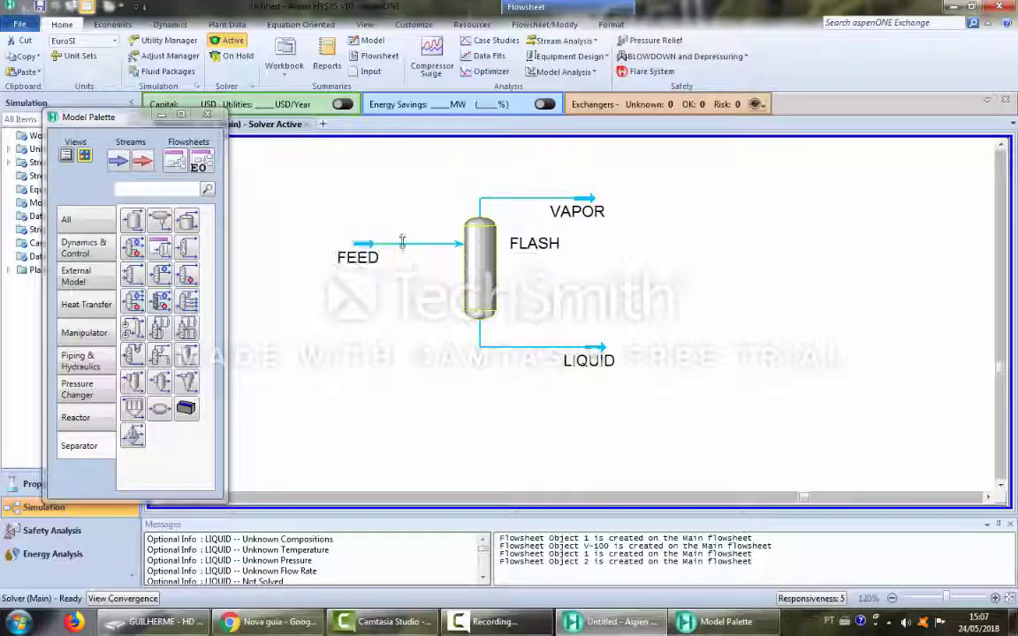
# Set the FEED stream's temperature to 225 K and its pressure to 60.78 bar.
pyautogui.doubleClick(397, 245)
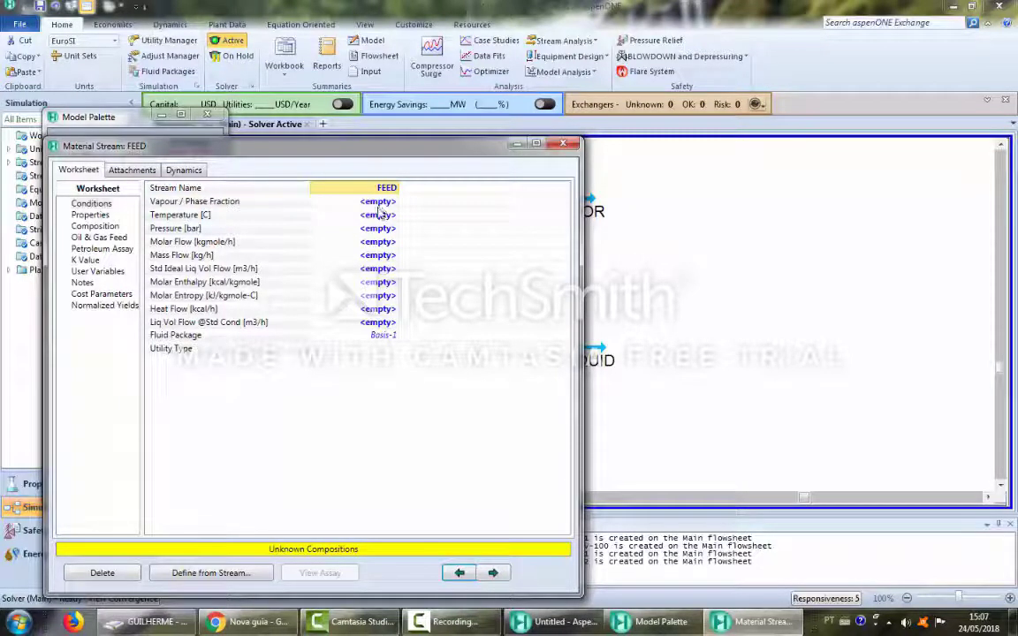
pyautogui.click(381, 218)
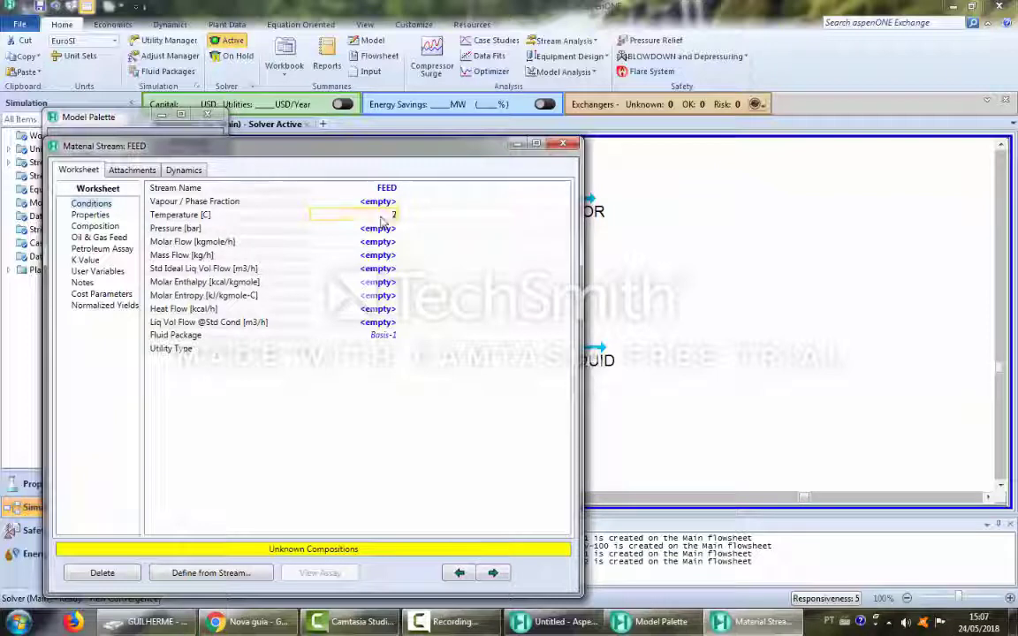
pyautogui.write('25')
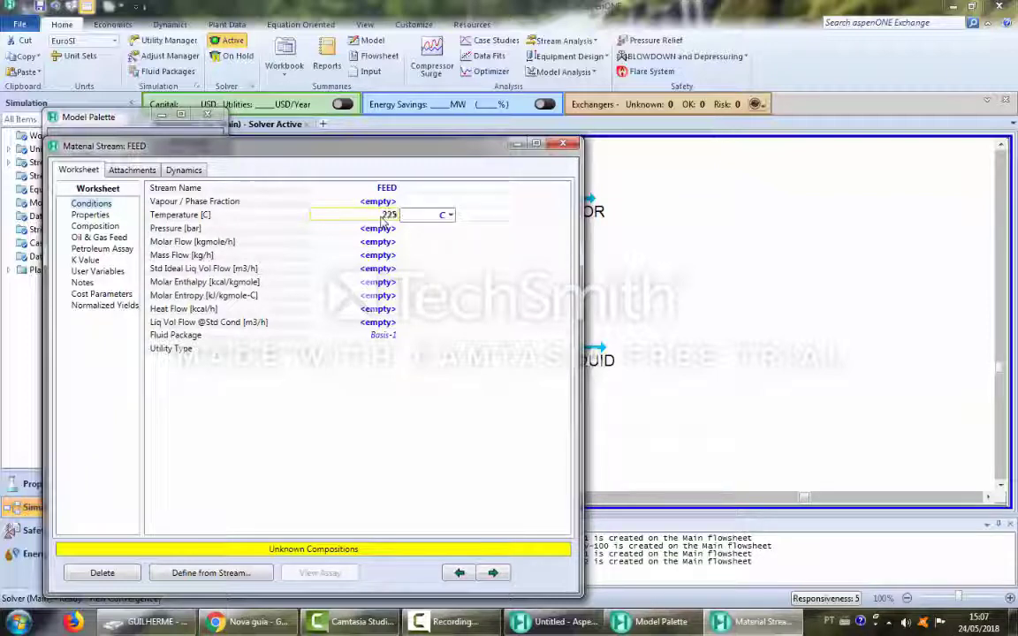
pyautogui.write('25')
pyautogui.click(449, 215)
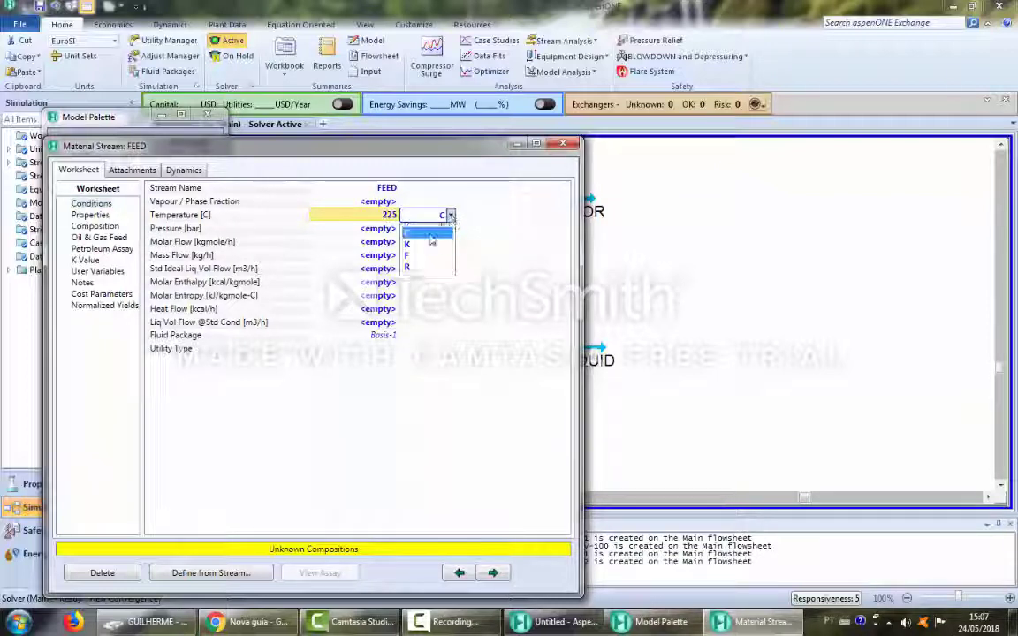
pyautogui.click(424, 244)
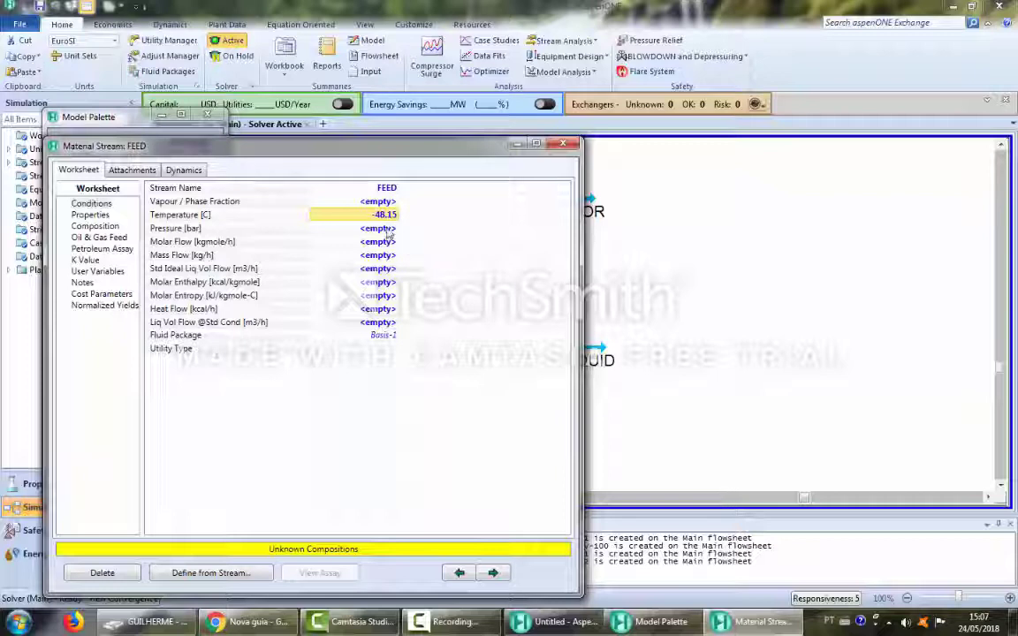
pyautogui.click(385, 229)
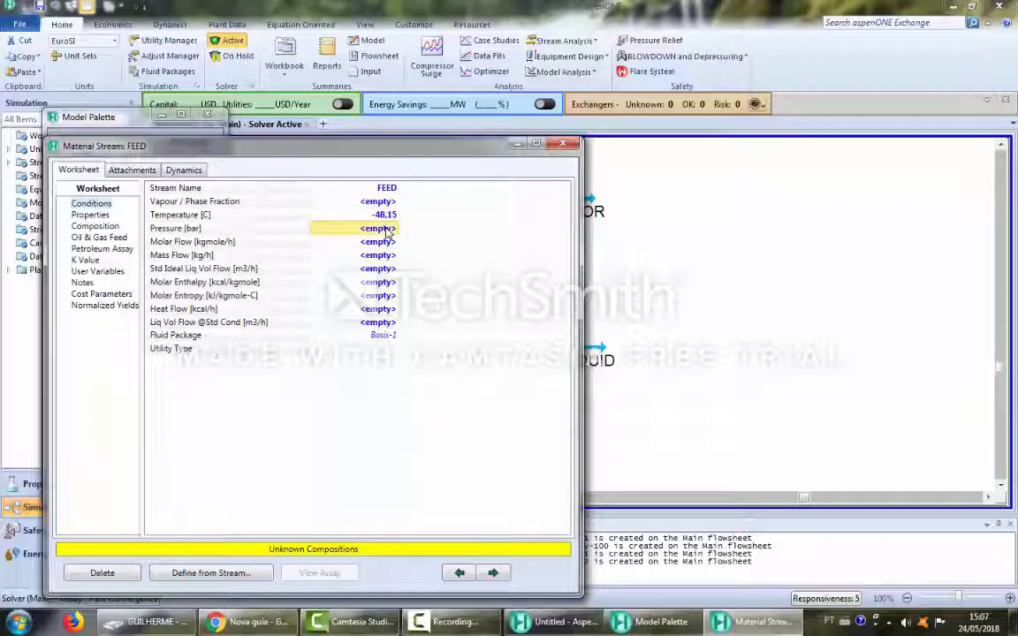
pyautogui.write('60.78')
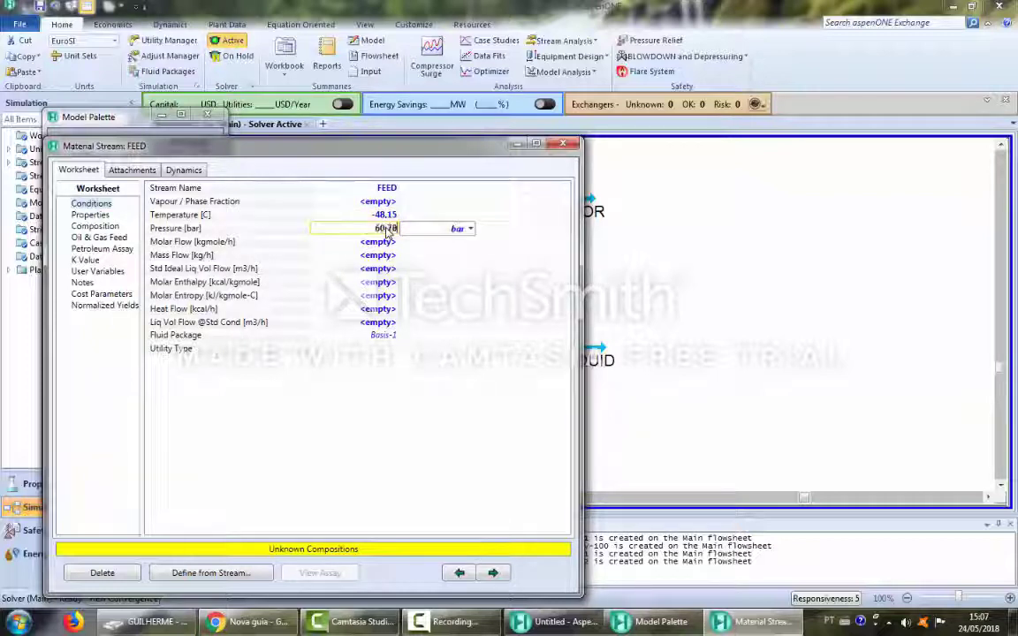
pyautogui.press('Return')
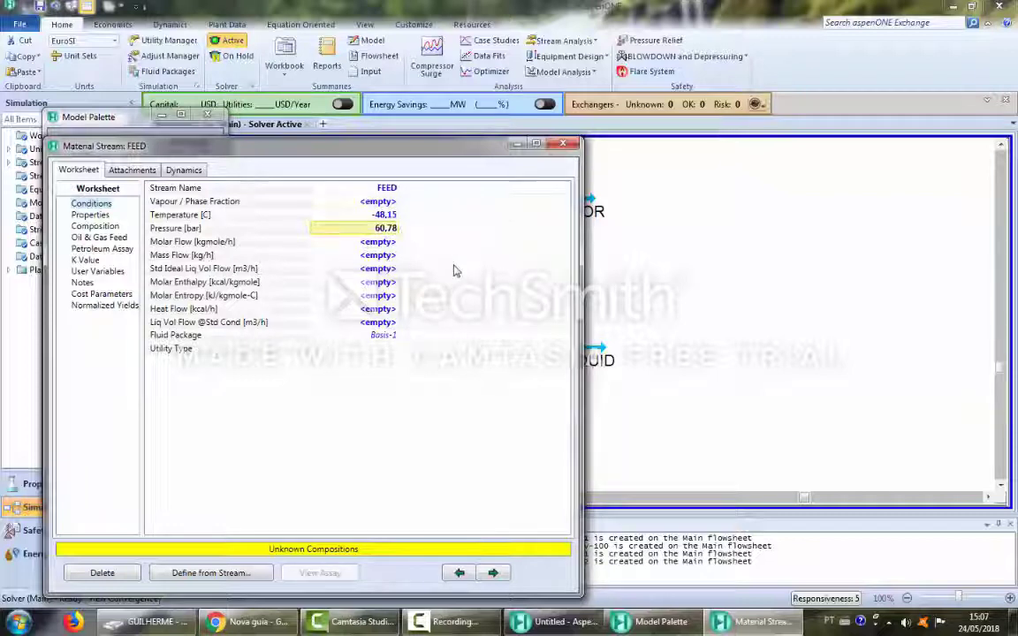
# Change the FEED stream's compositional basis to Mole Flows.
pyautogui.click(97, 227)
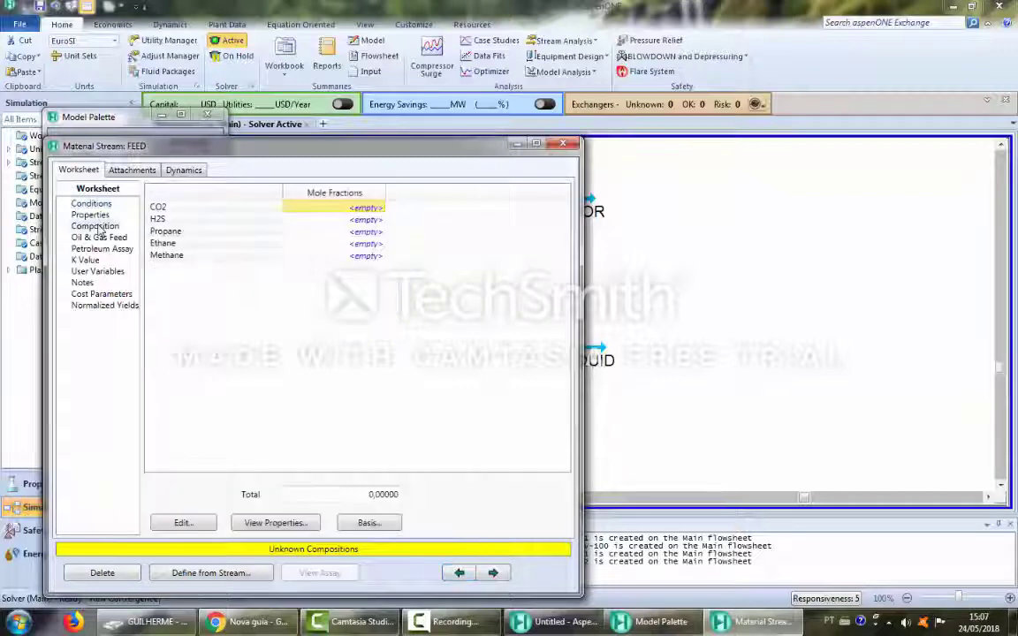
pyautogui.click(370, 523)
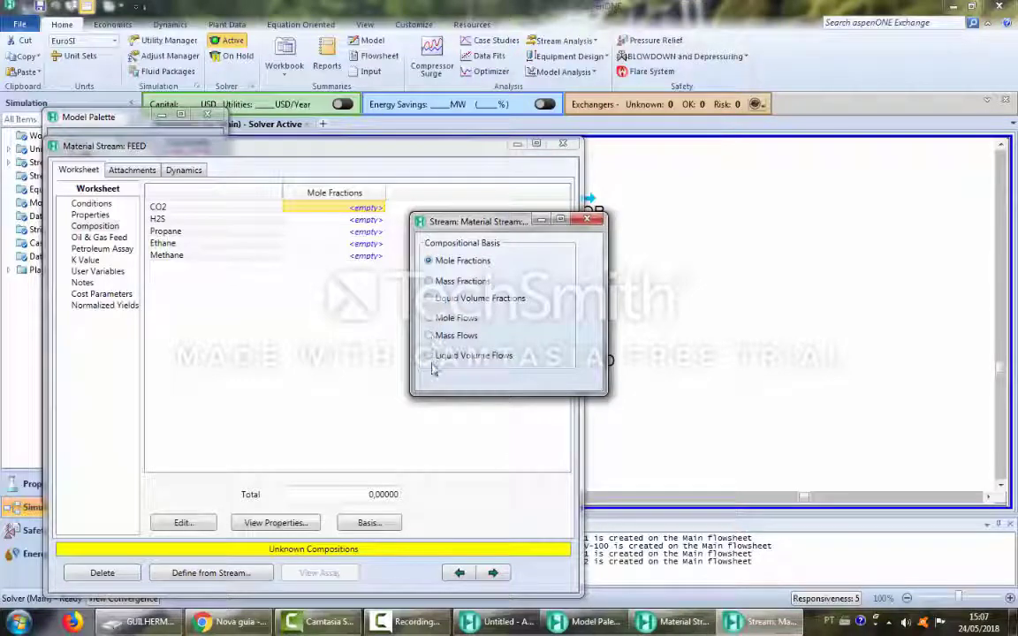
pyautogui.click(428, 319)
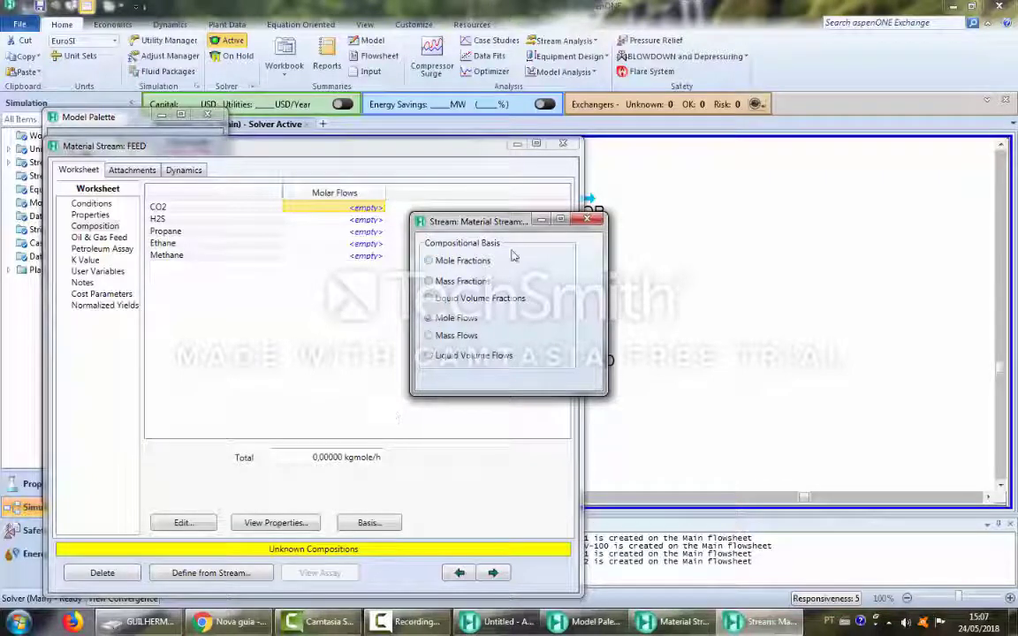
pyautogui.click(587, 220)
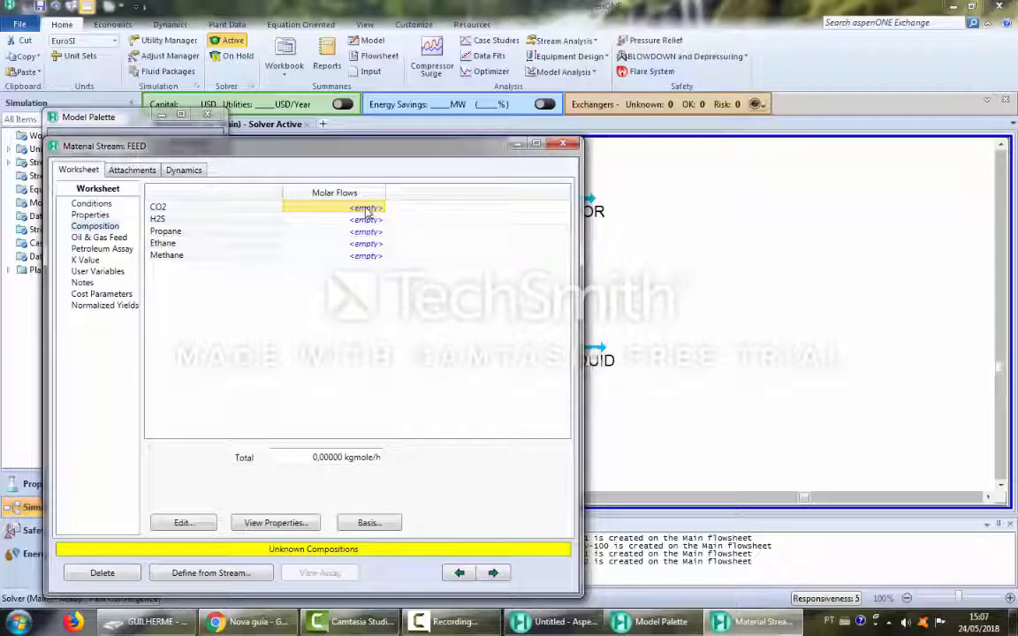
# Set the FEED molar flows to CO2 6, H2S 24, propane 1, ethane 3 and methane 66 kgmole/h, and close the stream window.
pyautogui.write('6')
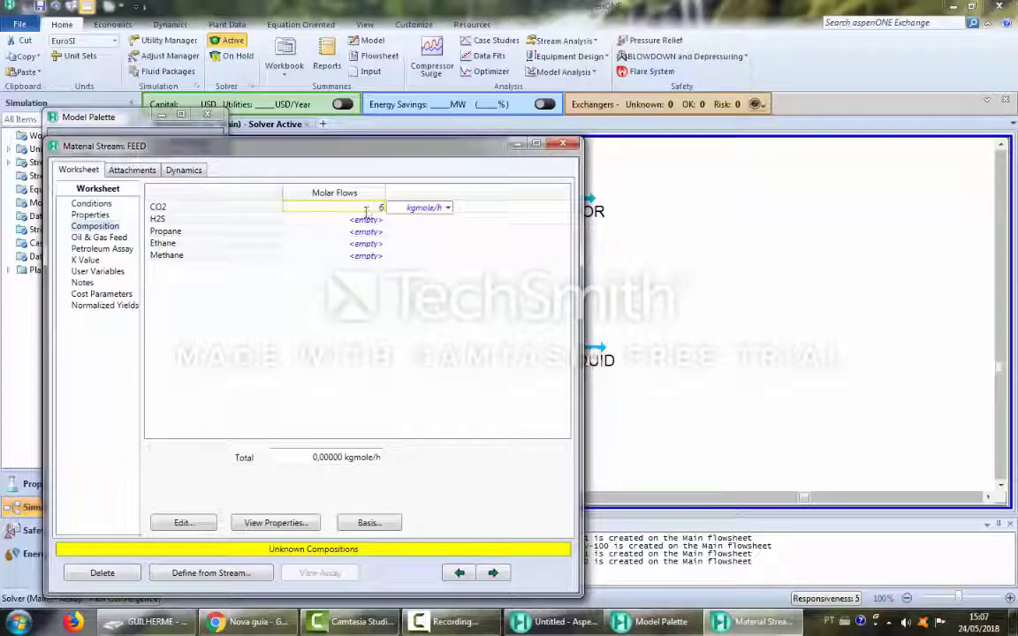
pyautogui.press('Return')
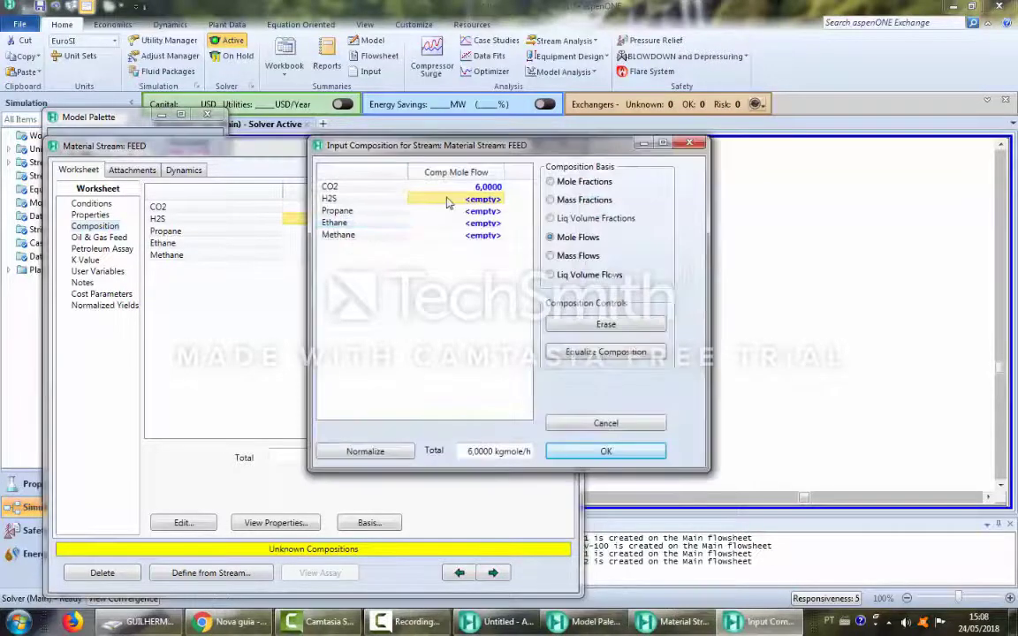
pyautogui.write('2')
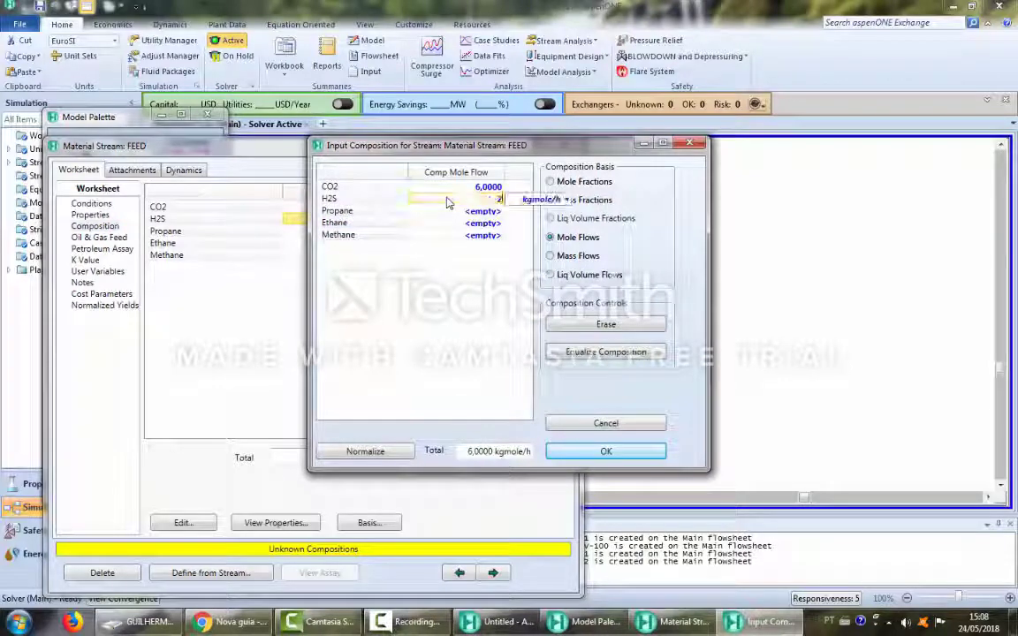
pyautogui.write('4')
pyautogui.press('Return')
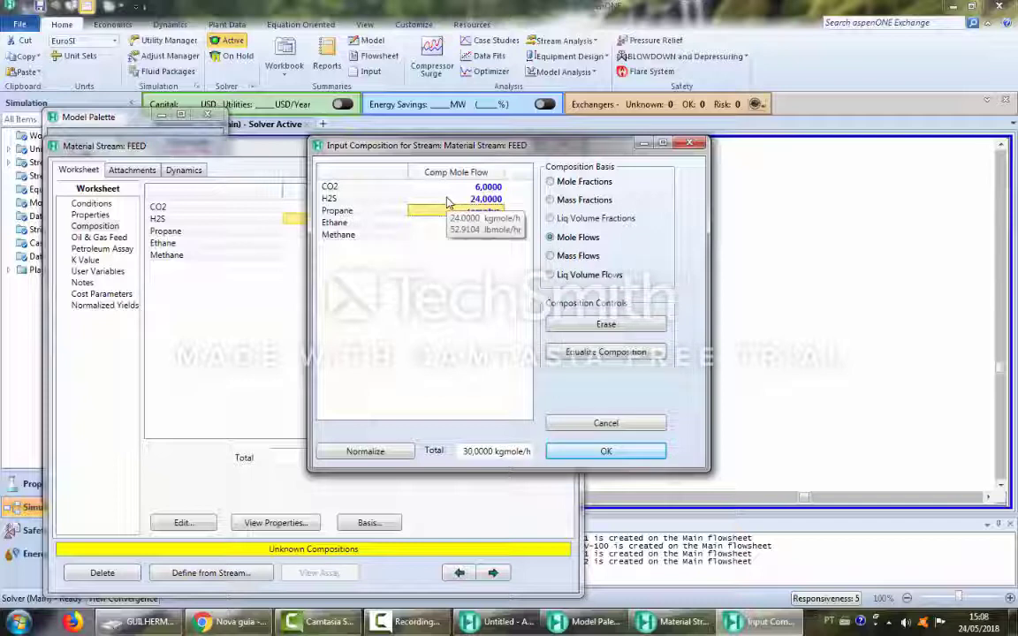
pyautogui.write('4')
pyautogui.press('Return')
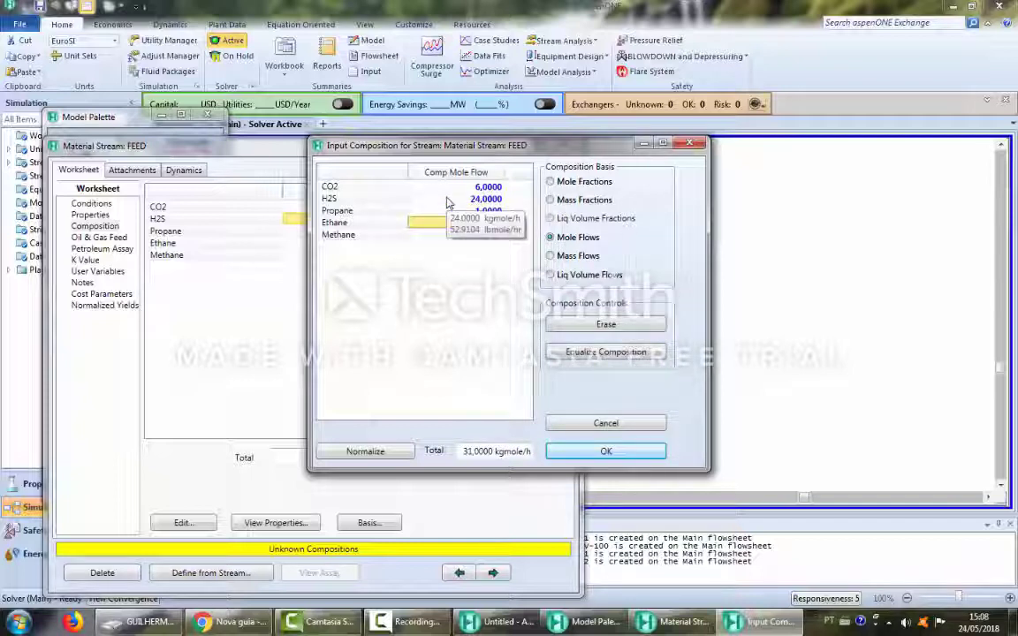
pyautogui.write('3')
pyautogui.press('Return')
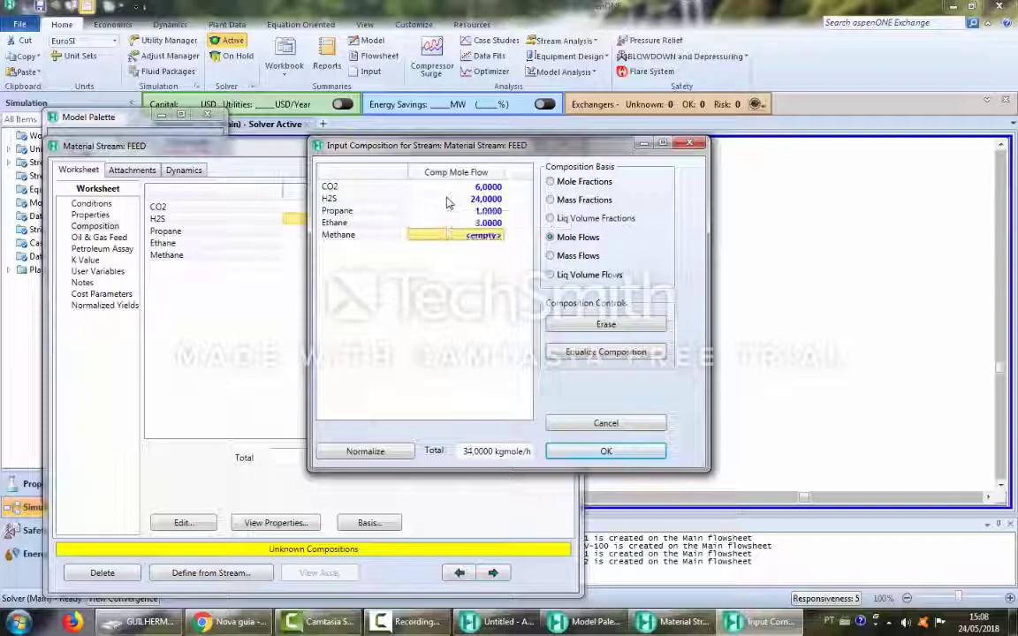
pyautogui.write('66')
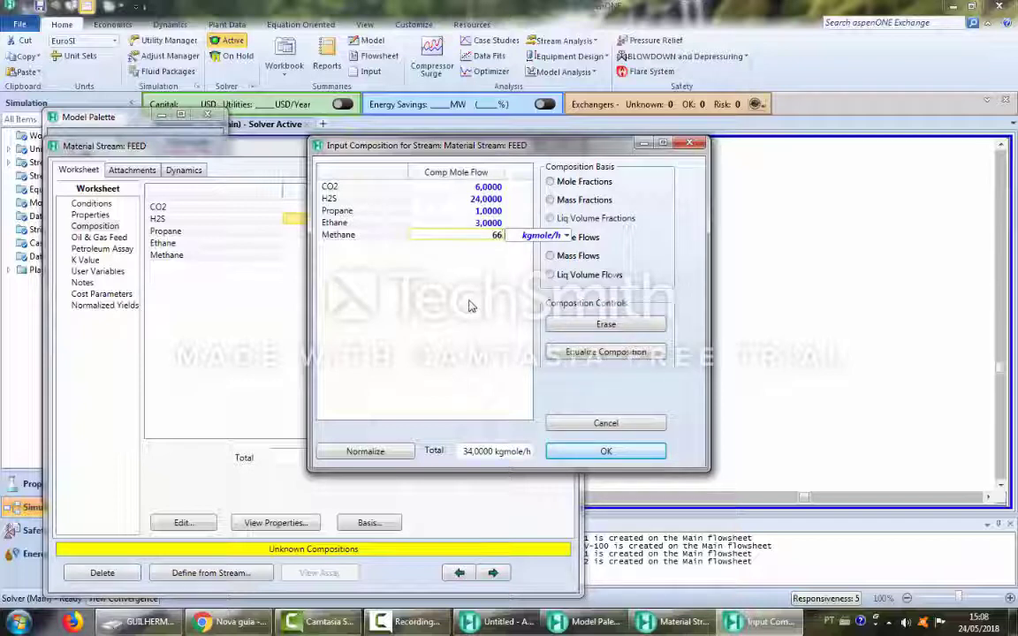
pyautogui.press('Return')
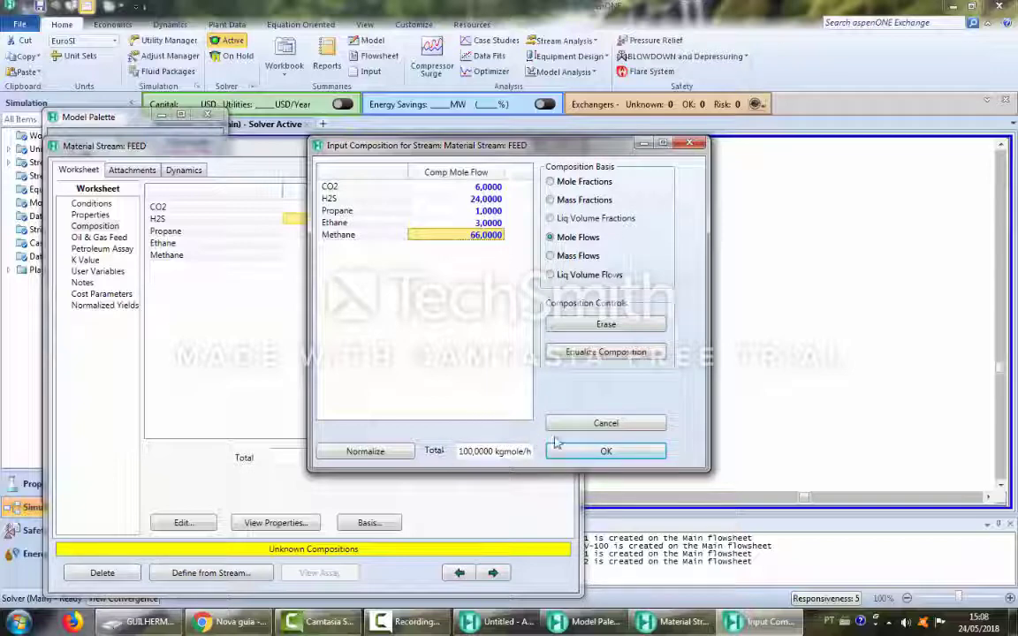
pyautogui.click(592, 451)
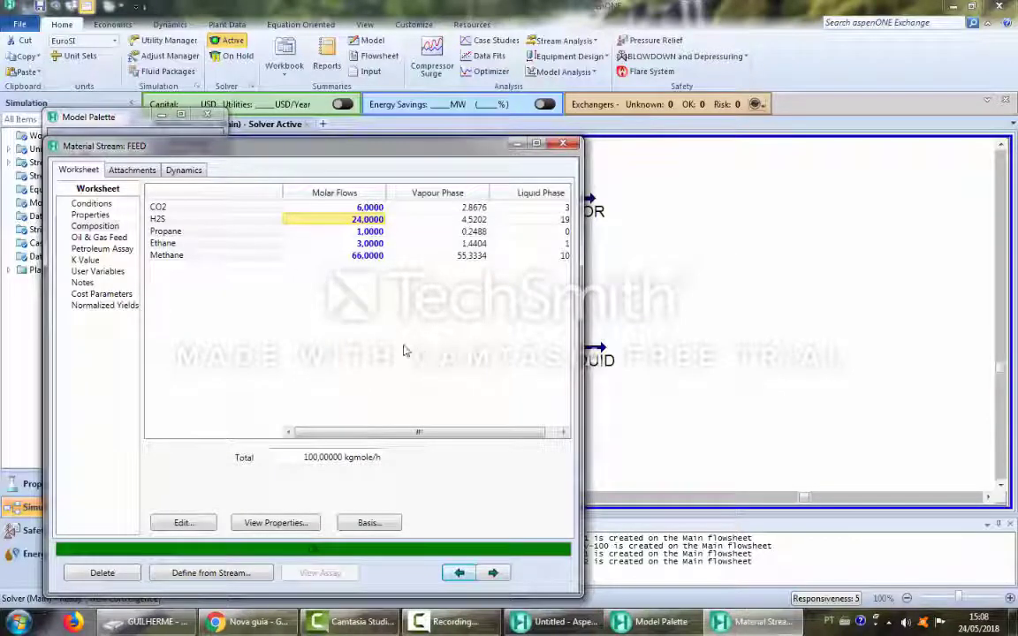
pyautogui.click(563, 144)
# Close the Model Palette to leave the flowsheet unobstructed.
pyautogui.click(365, 193)
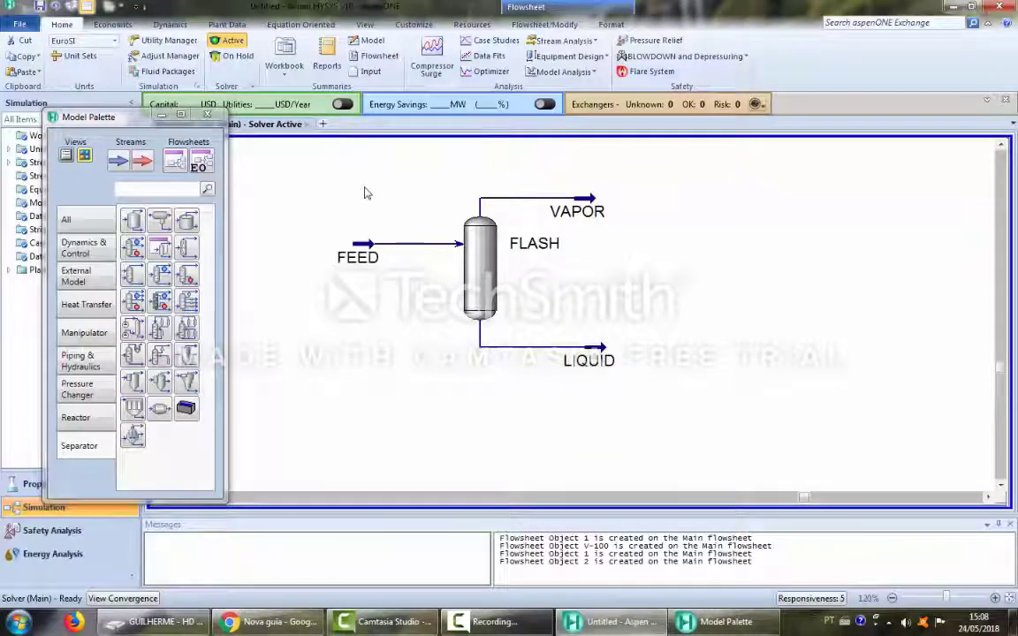
pyautogui.scroll(1, 517, 303)
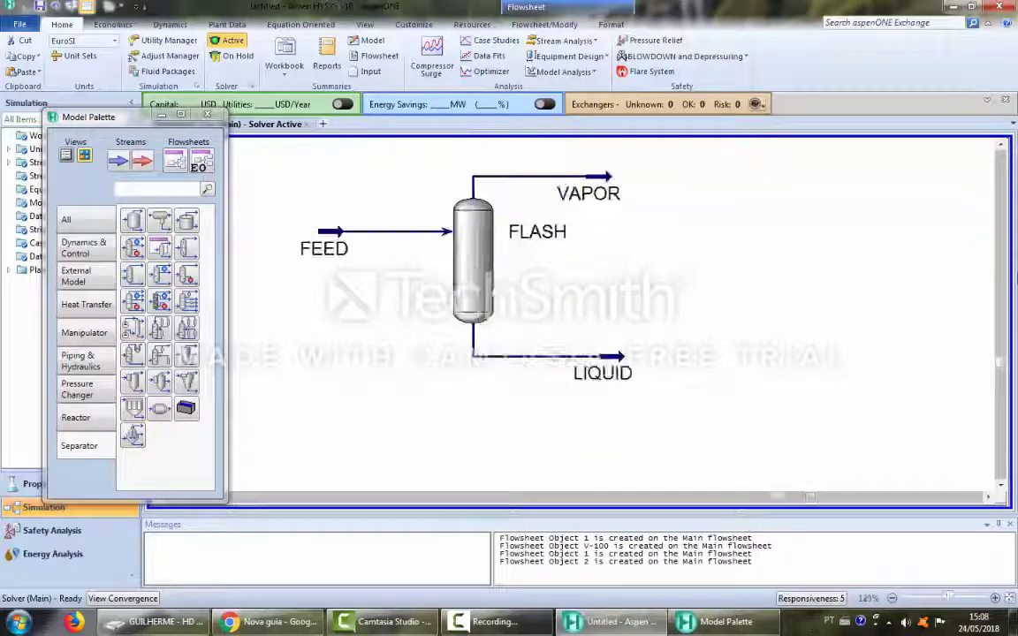
pyautogui.scroll(1, 1001, 349)
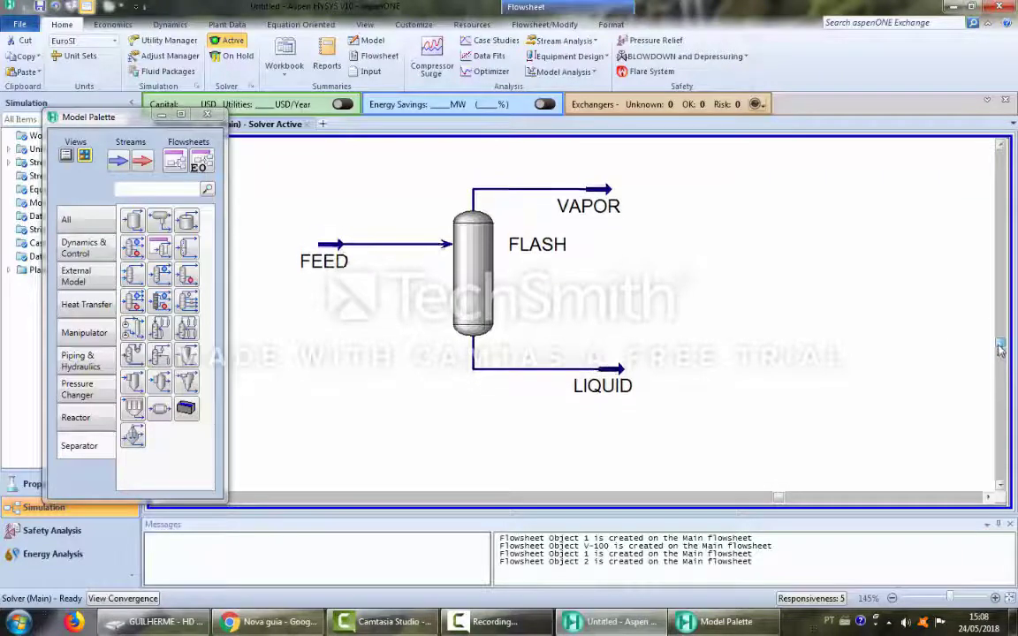
pyautogui.scroll(1, 1000, 349)
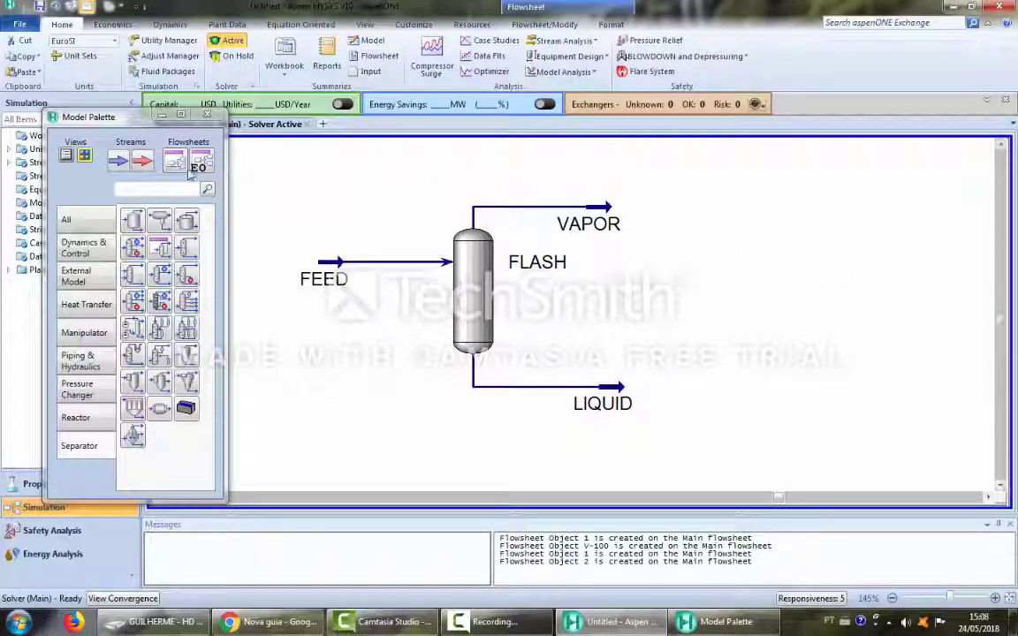
pyautogui.click(205, 117)
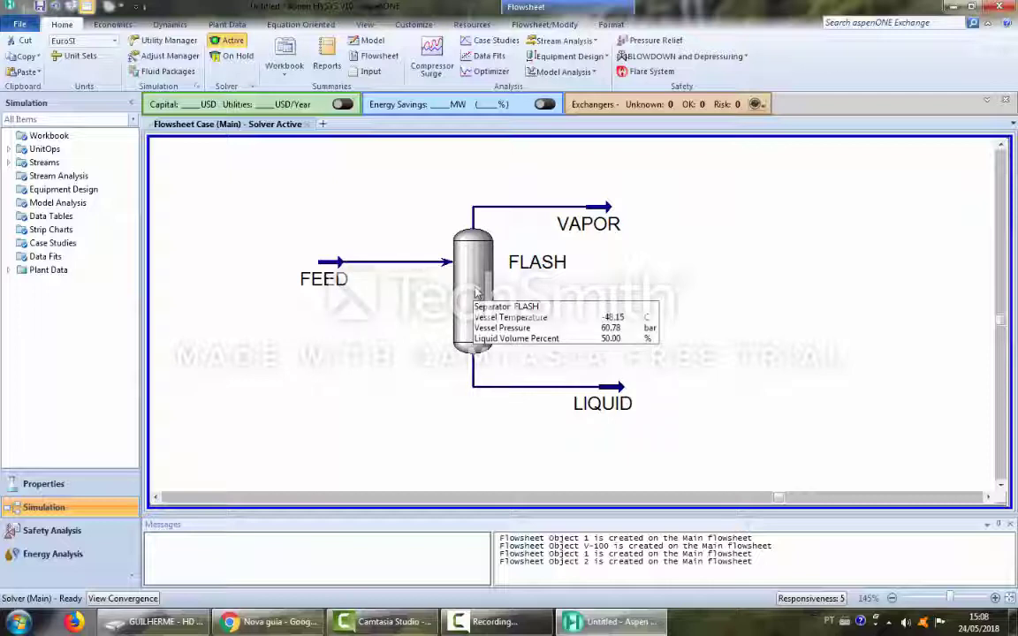
# Display the VAPOR stream's composition on a Mole Flows basis and review the component flows.
pyautogui.doubleClick(537, 208)
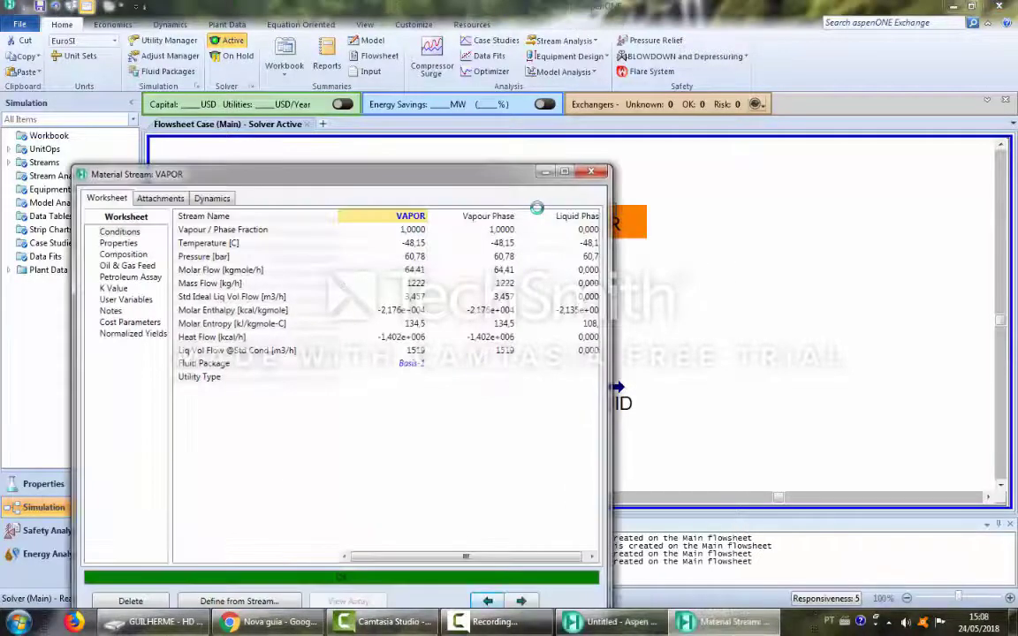
pyautogui.click(124, 254)
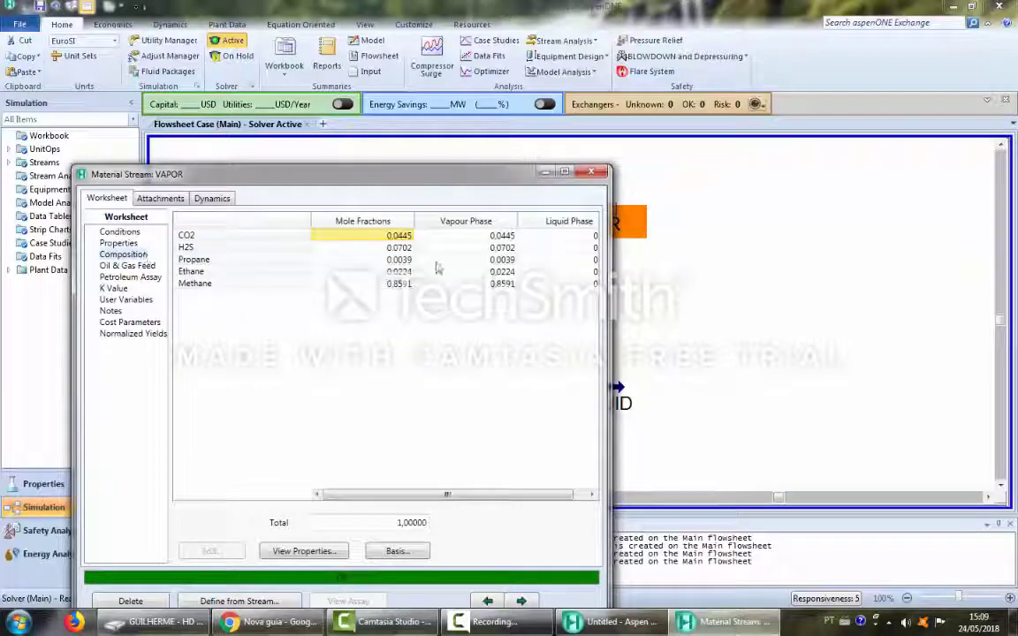
pyautogui.click(398, 550)
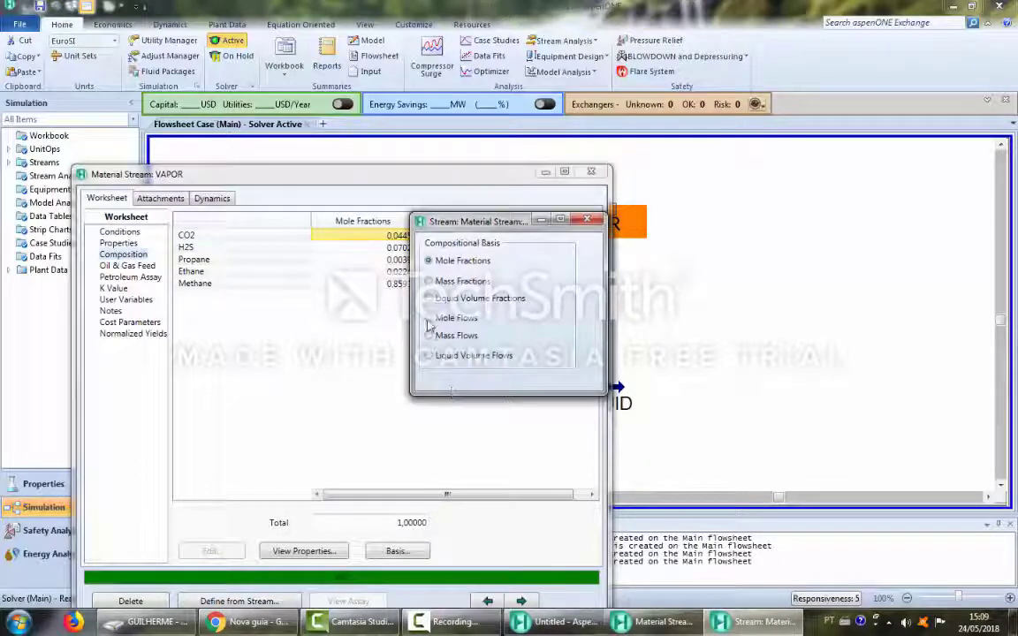
pyautogui.click(428, 318)
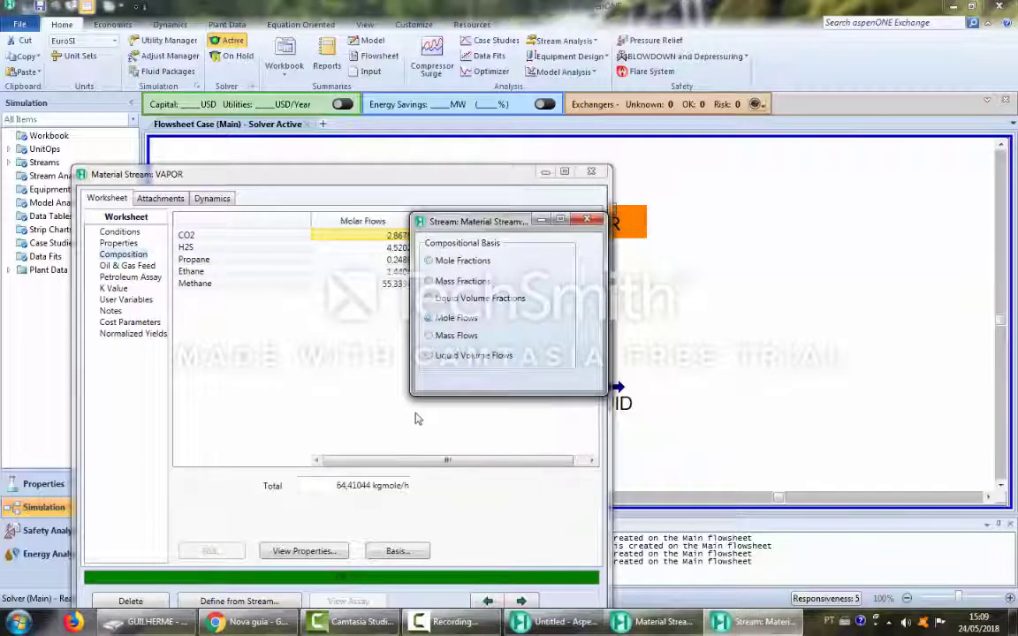
pyautogui.click(592, 222)
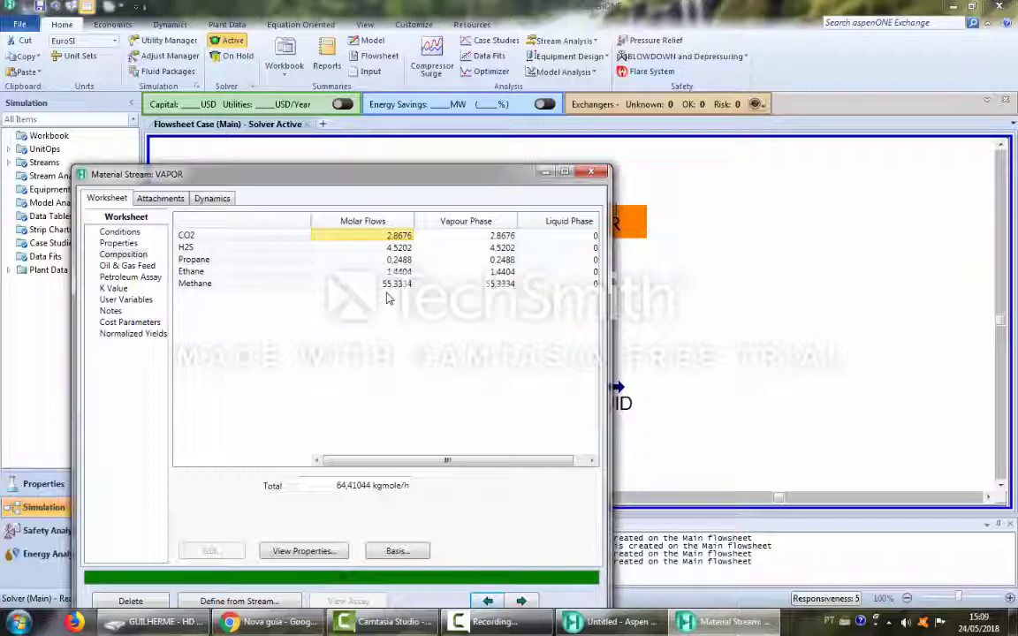
pyautogui.click(591, 174)
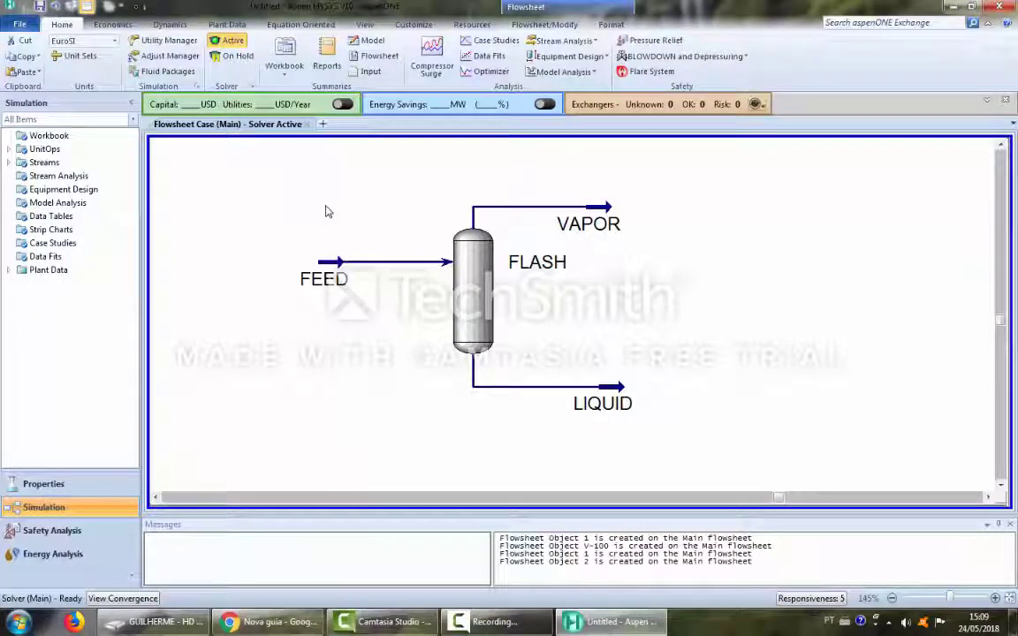
# Change the Basis-1 fluid package's property package to Peng-Robinson and check its binary interaction coefficients.
pyautogui.click(42, 485)
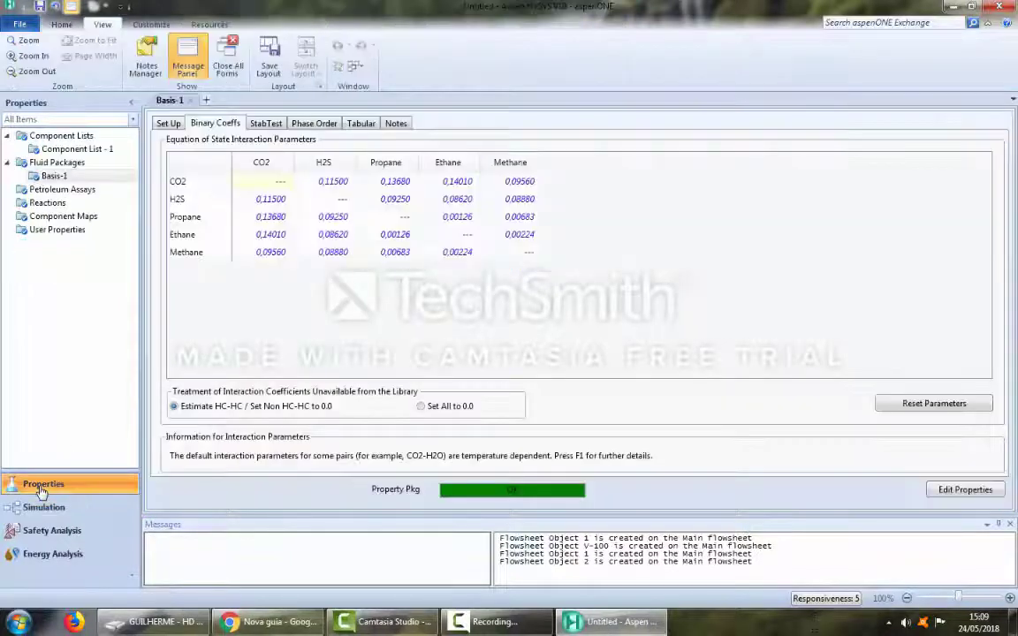
pyautogui.click(165, 125)
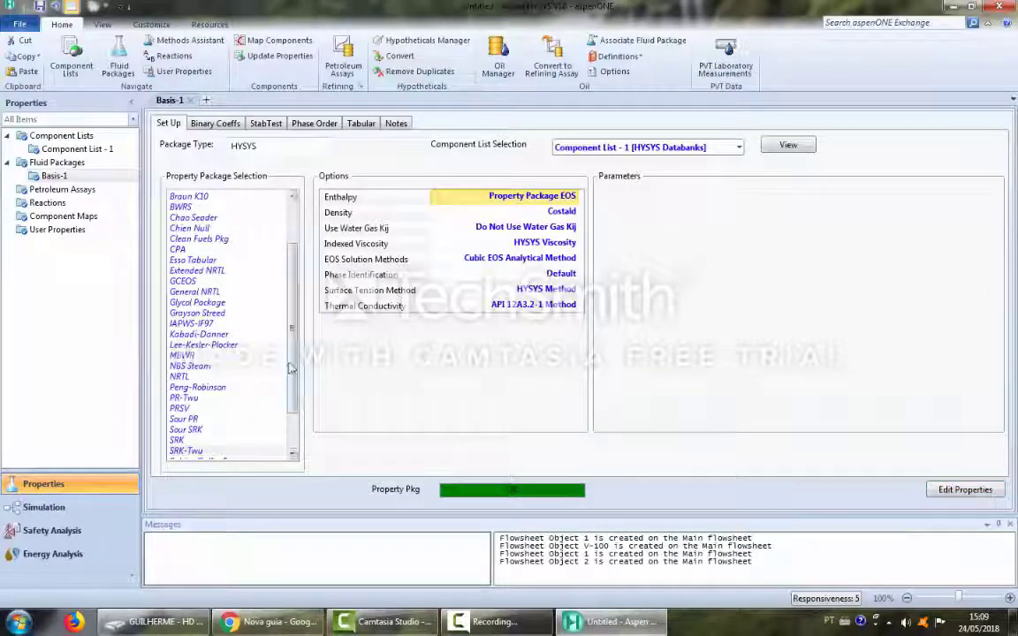
pyautogui.click(217, 391)
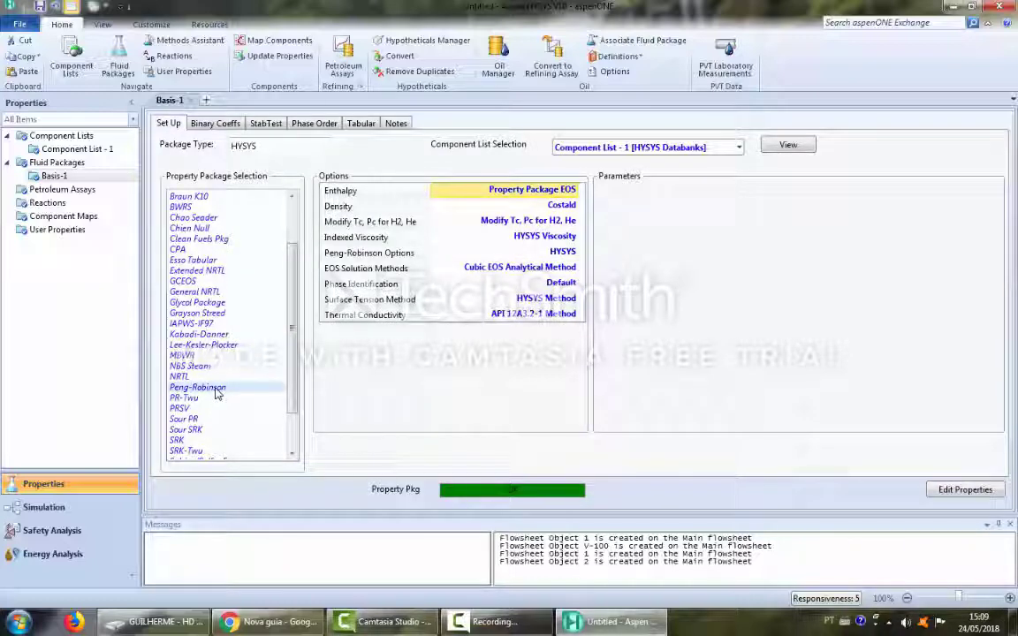
pyautogui.click(215, 124)
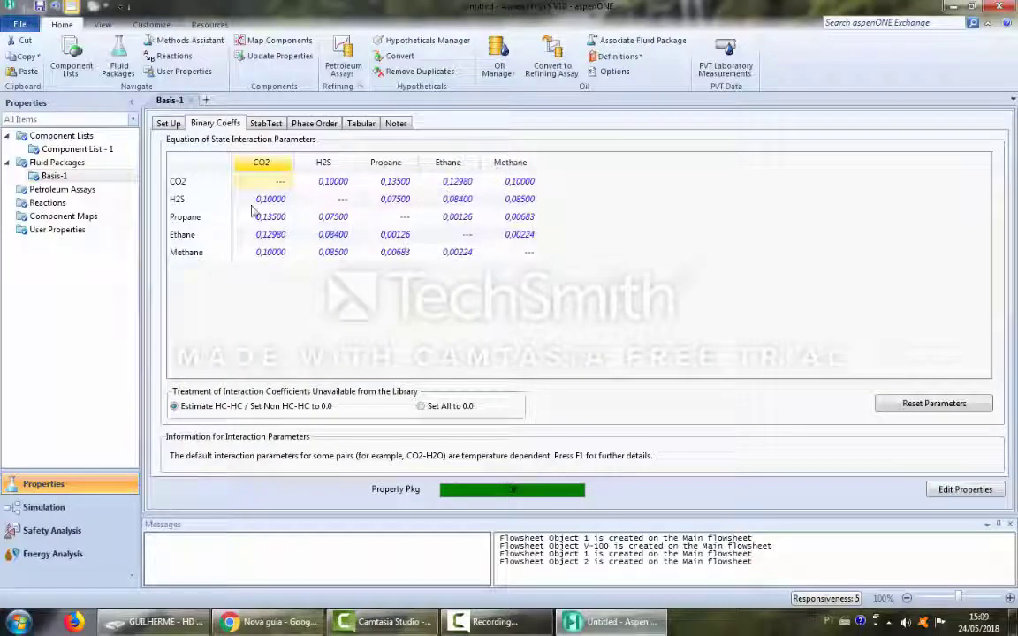
pyautogui.click(162, 121)
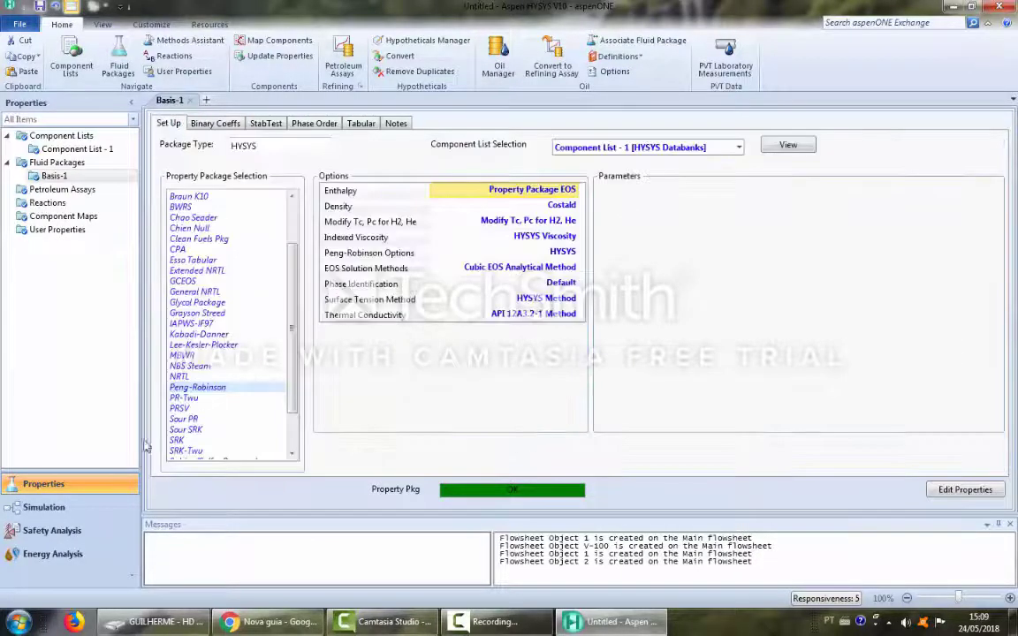
# Return to the simulation environment in holding mode and set the solver back to active.
pyautogui.click(74, 516)
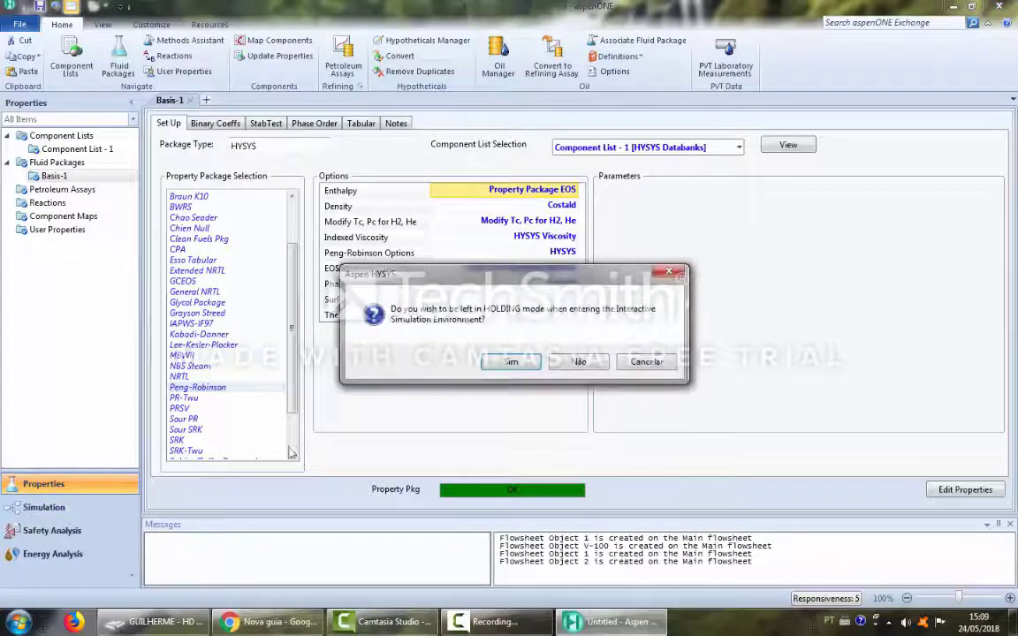
pyautogui.click(511, 362)
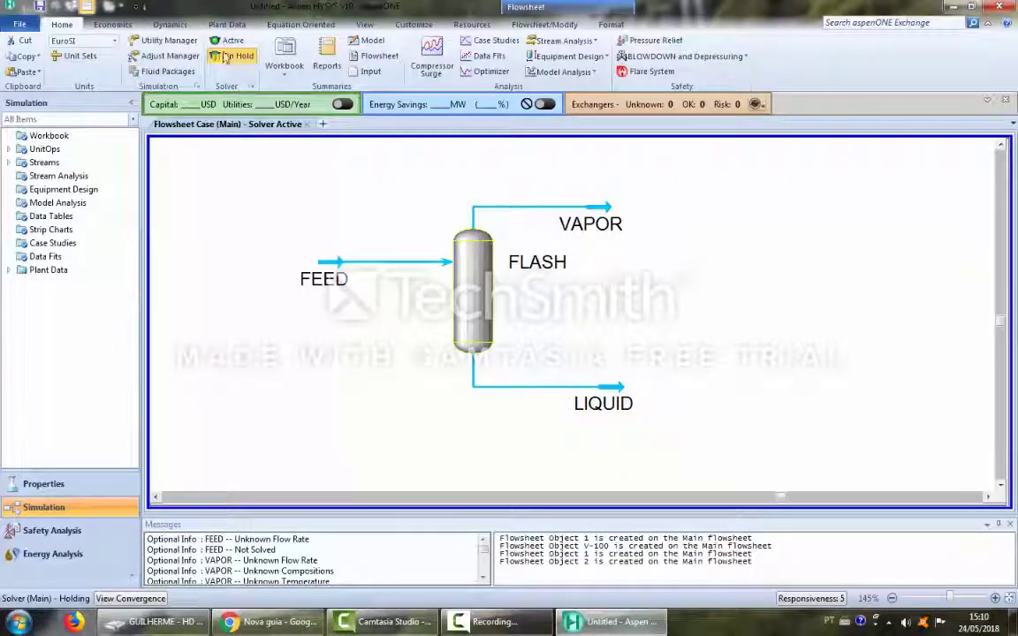
pyautogui.click(227, 44)
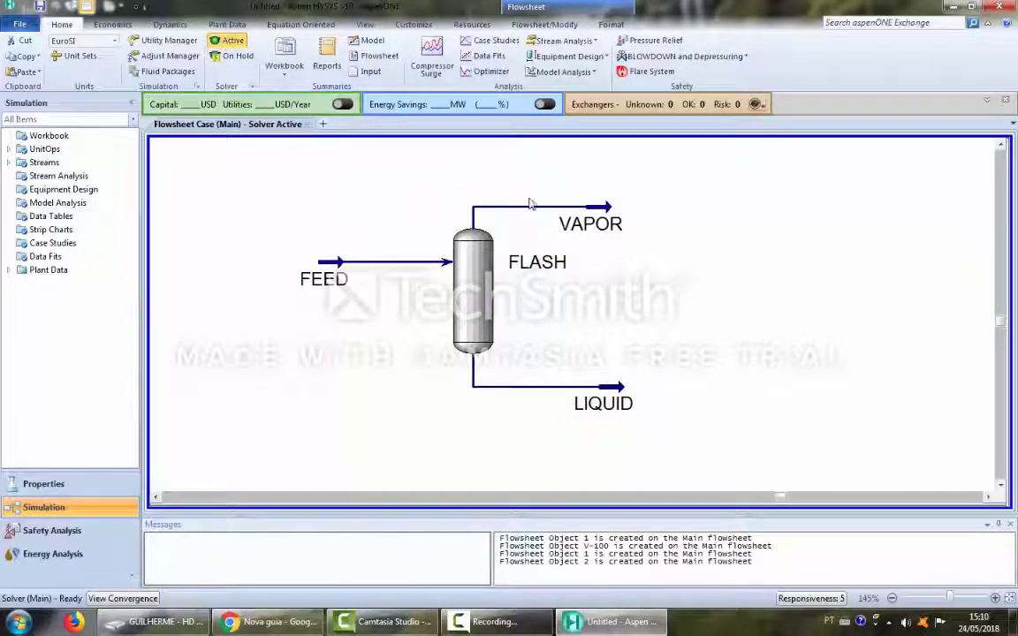
# Examine the VAPOR stream's component molar flows calculated with Peng-Robinson.
pyautogui.moveTo(480, 280)
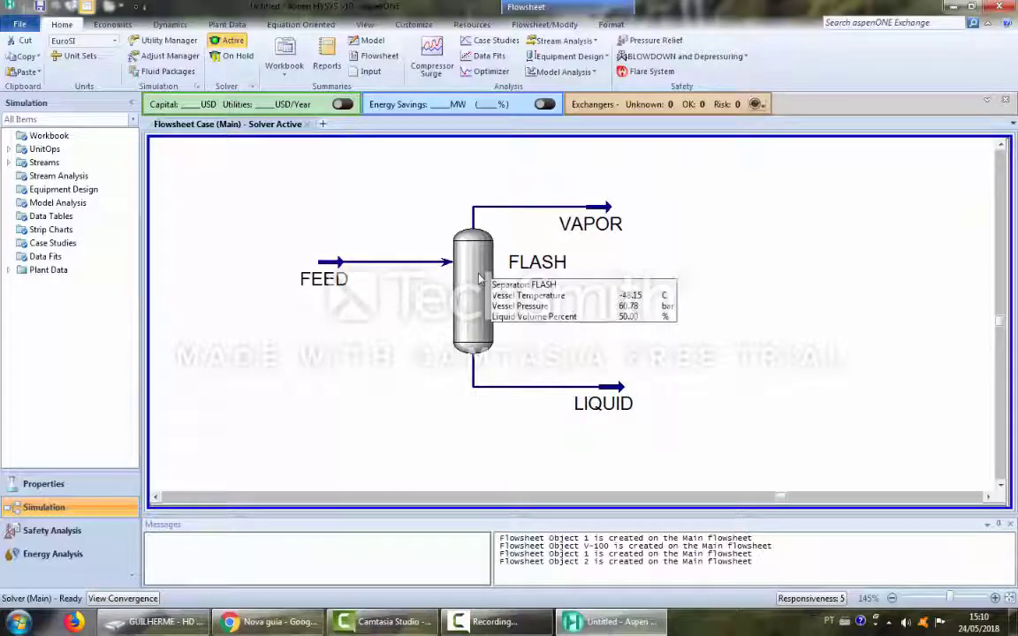
pyautogui.doubleClick(522, 208)
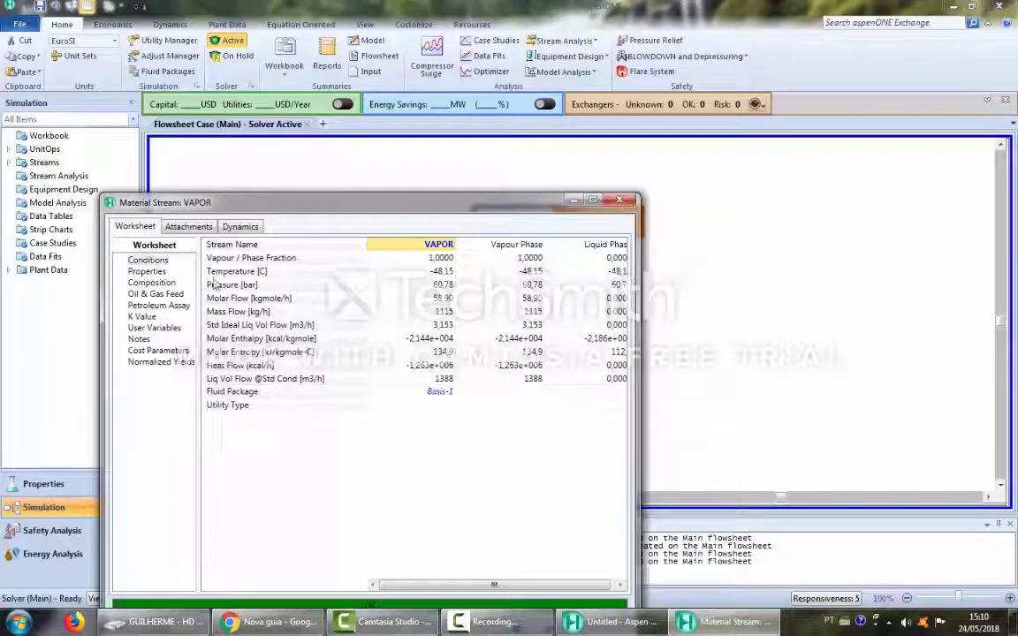
pyautogui.click(151, 282)
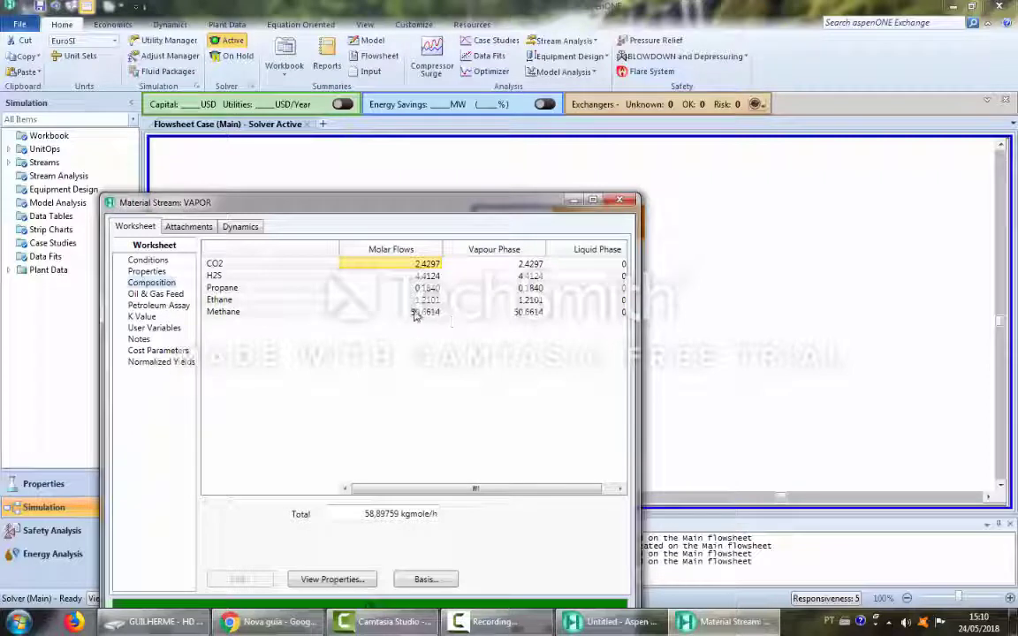
pyautogui.click(622, 201)
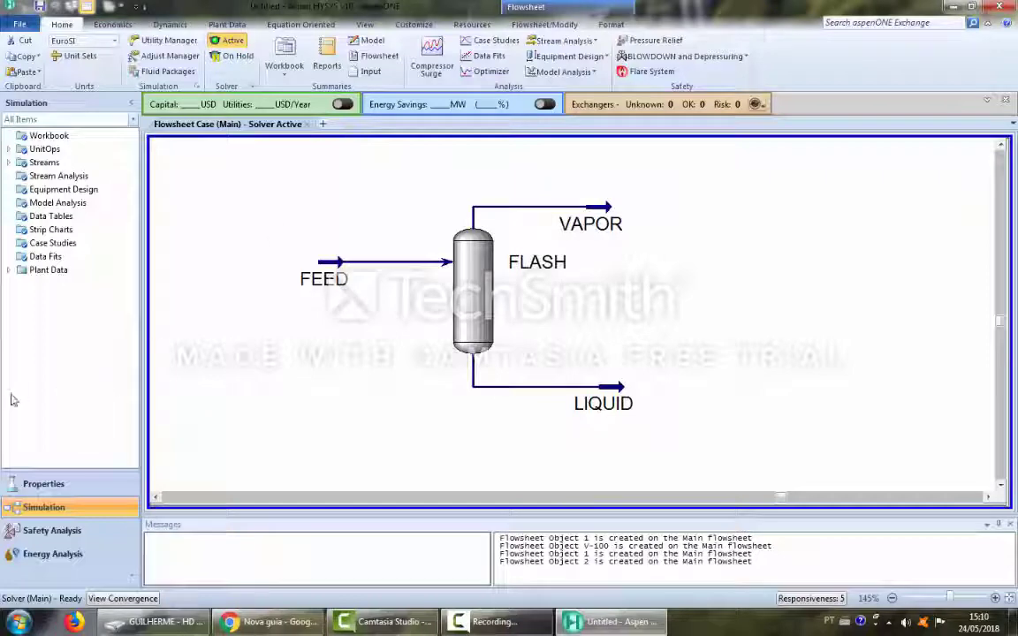
# Go back to the Basis-1 property package list and select the Peng-Robinson entry.
pyautogui.click(46, 489)
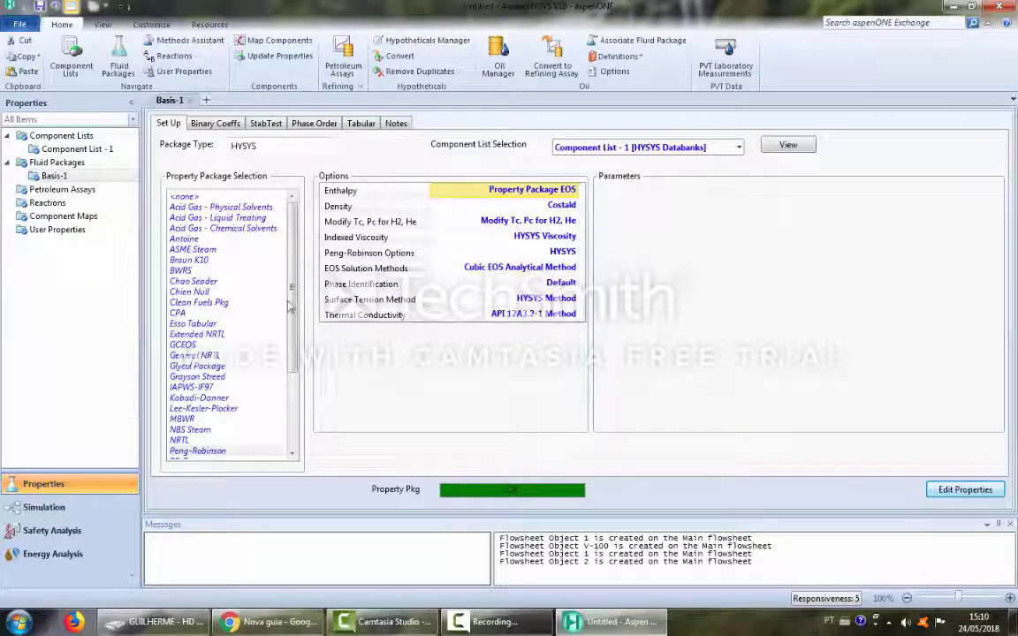
pyautogui.moveTo(293, 314); pyautogui.dragTo(294, 387)
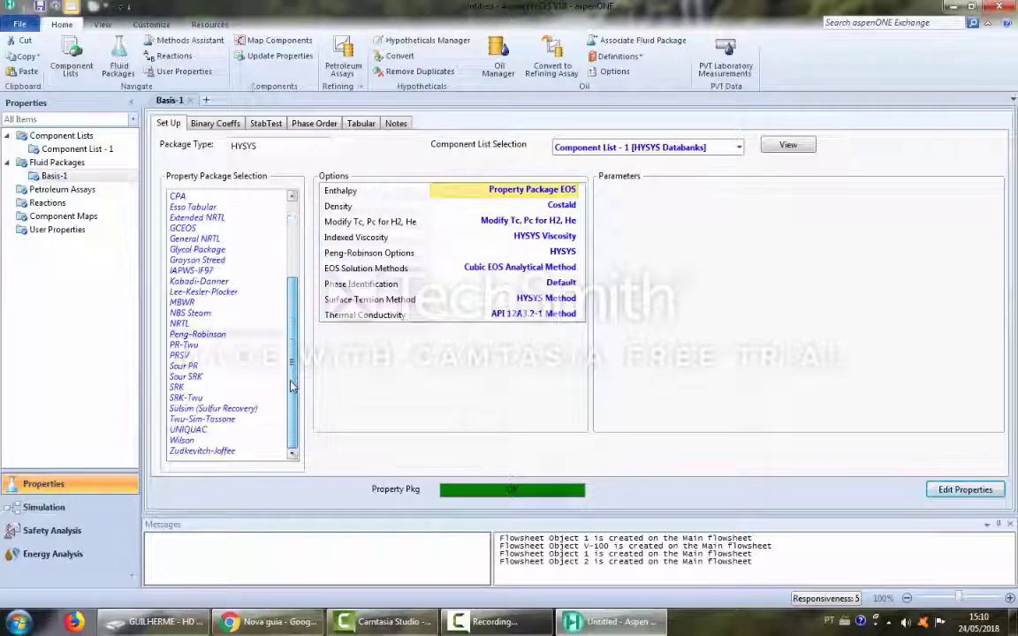
pyautogui.click(212, 335)
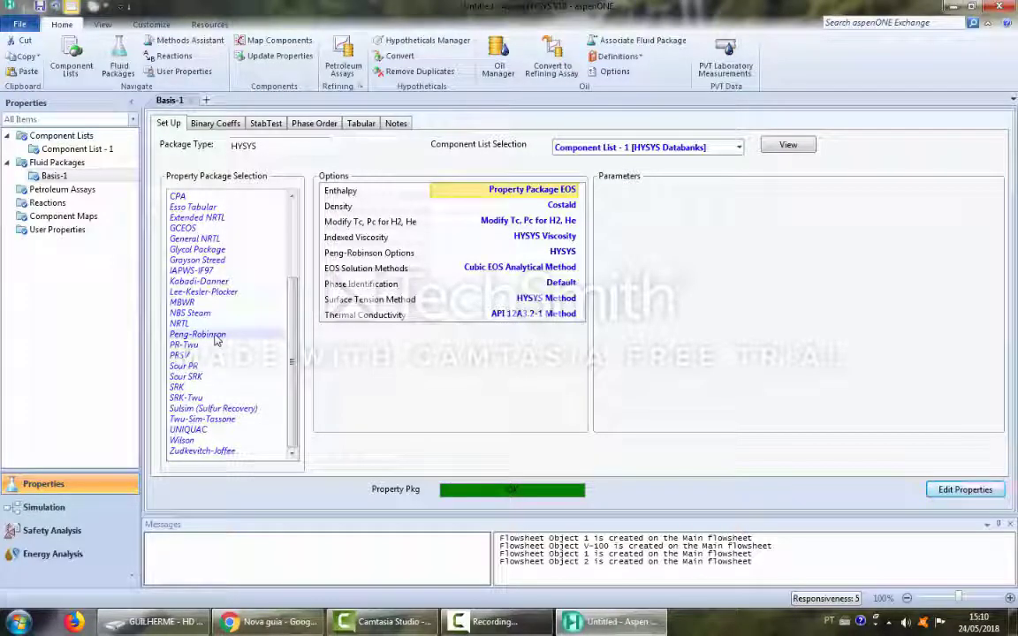
# Set CO2's binary interaction coefficients with H2S, propane, ethane and methane to 0 in Basis-1, accepting the change of interaction parameters.
pyautogui.click(196, 123)
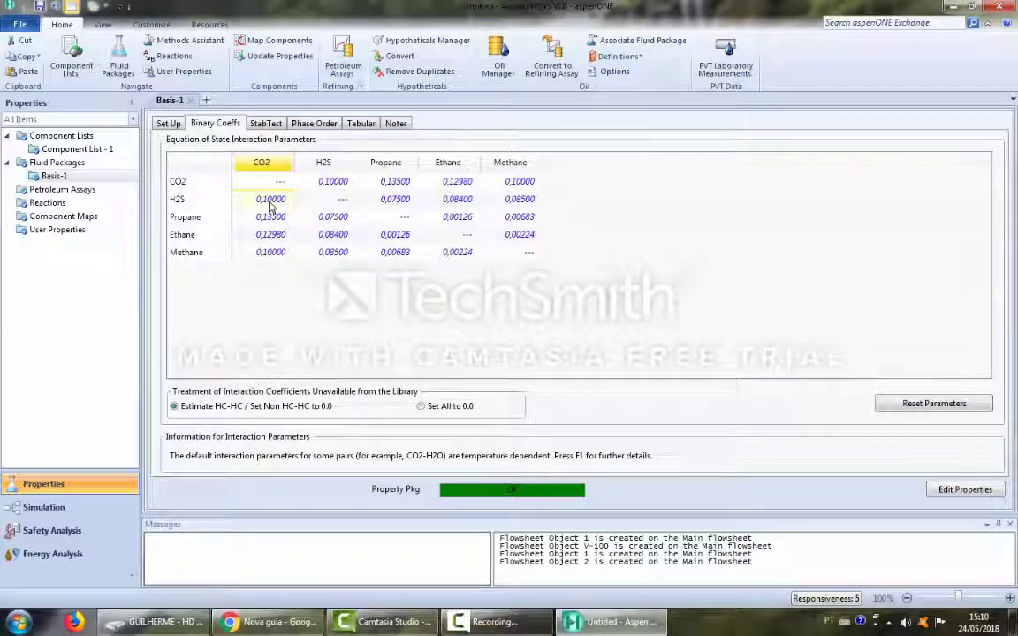
pyautogui.click(272, 200)
pyautogui.write('0,1')
pyautogui.press('Return')
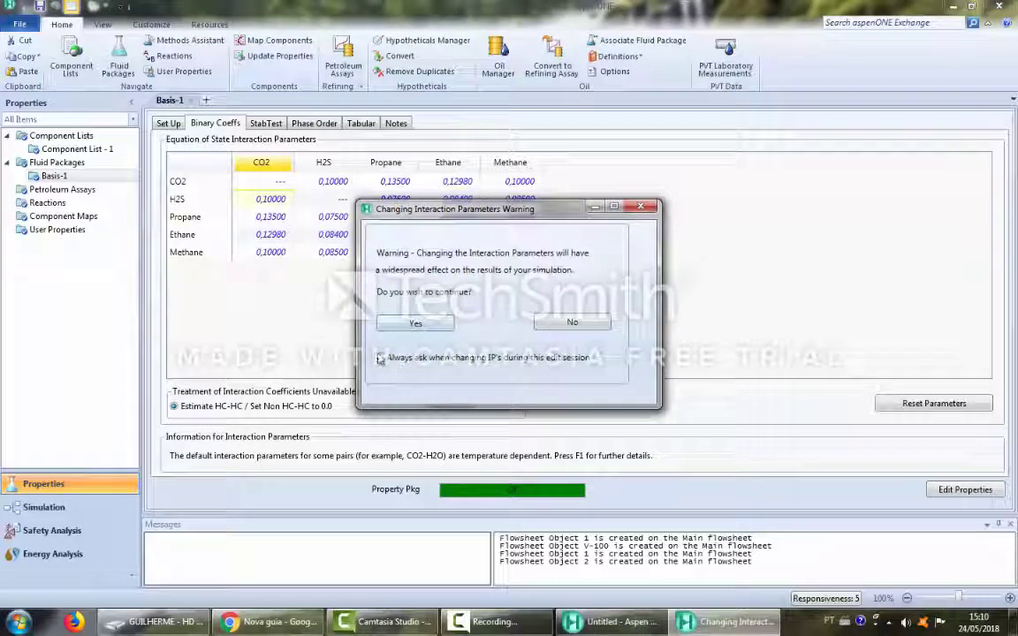
pyautogui.click(414, 324)
pyautogui.press('Down')
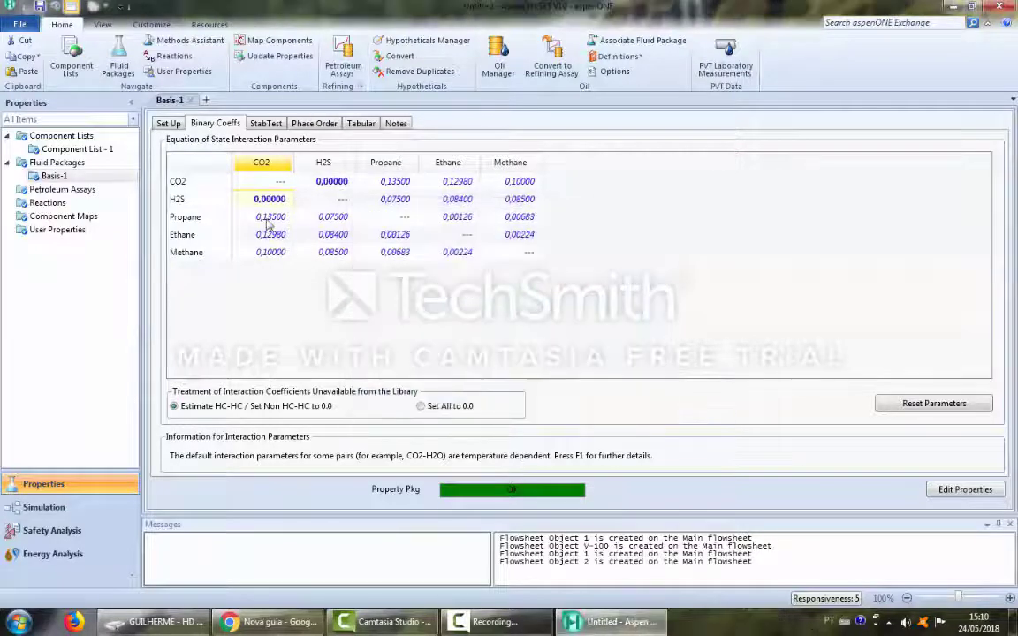
pyautogui.write('0')
pyautogui.press('Return')
pyautogui.write('000')
pyautogui.press('Return')
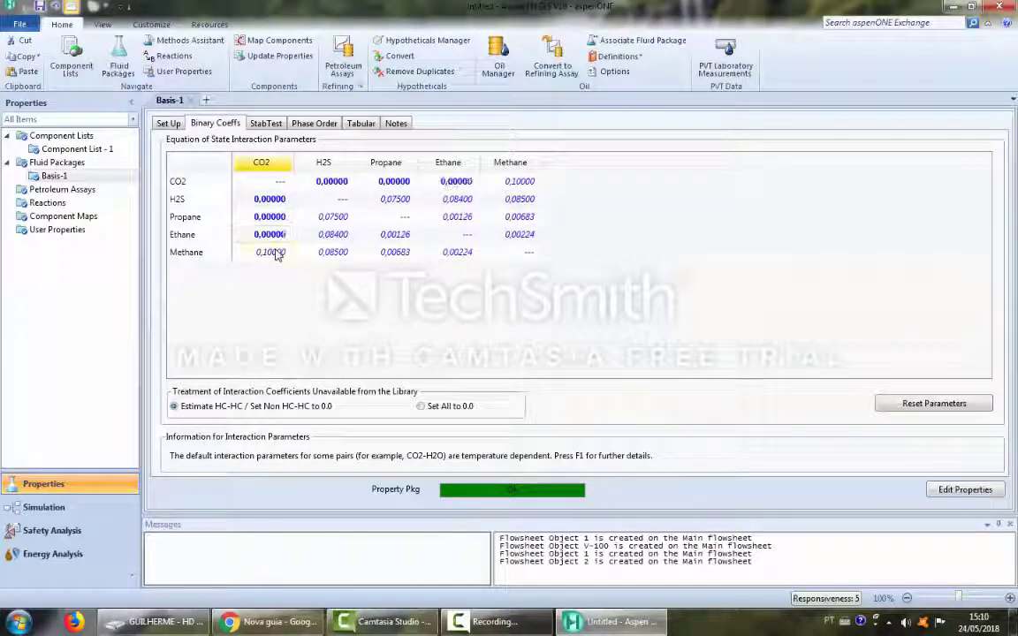
pyautogui.write('0')
# Set the interaction coefficients of H2S with methane, propane and ethane, and of propane with ethane, to 0.
pyautogui.click(346, 247)
pyautogui.write('00')
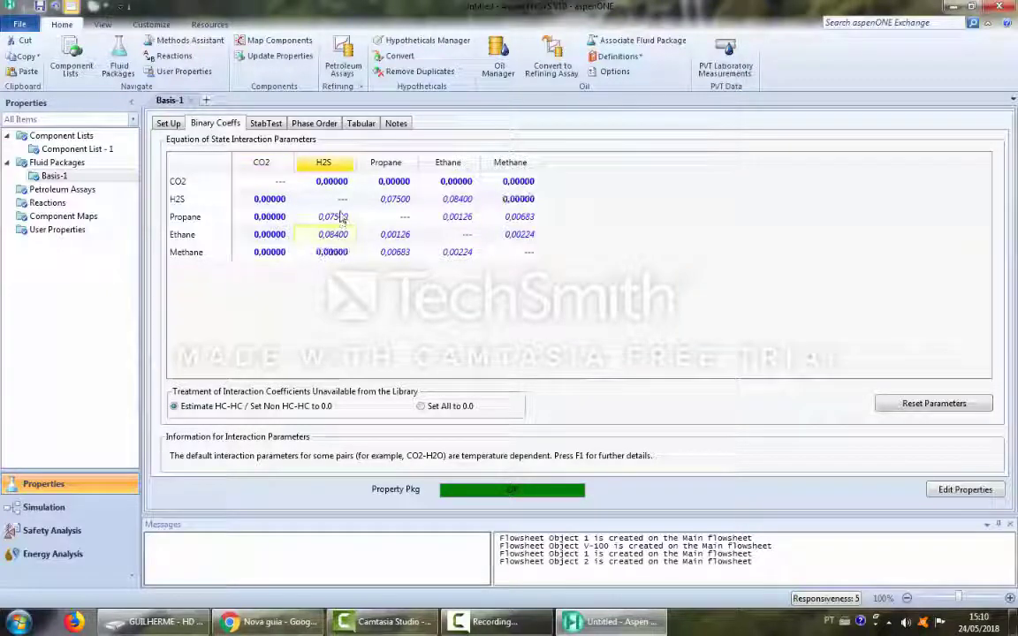
pyautogui.click(341, 216)
pyautogui.write('0')
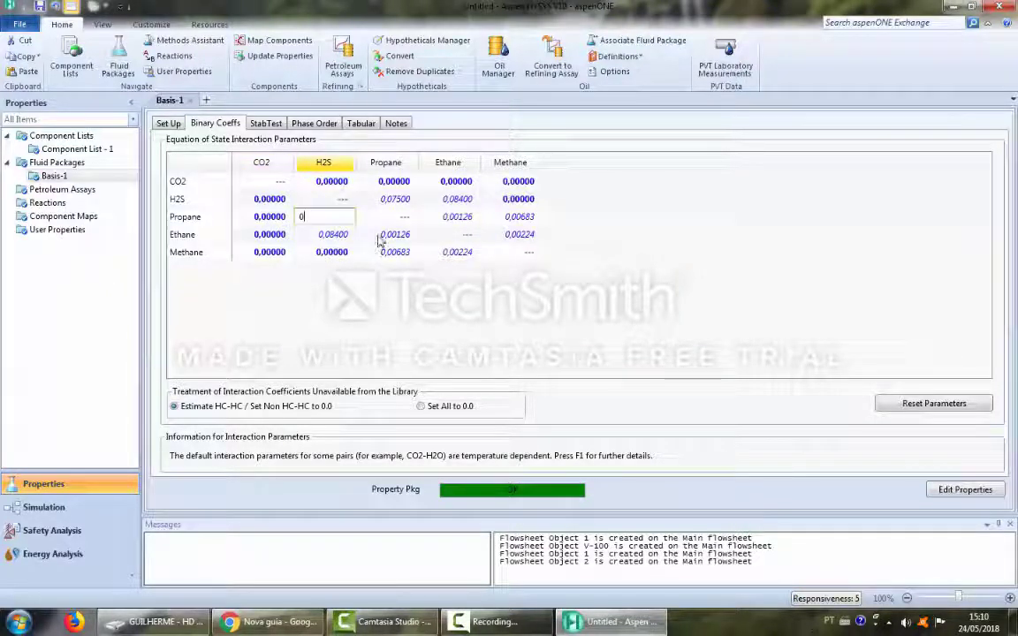
pyautogui.click(385, 235)
pyautogui.write('0')
pyautogui.click(347, 236)
pyautogui.write('0')
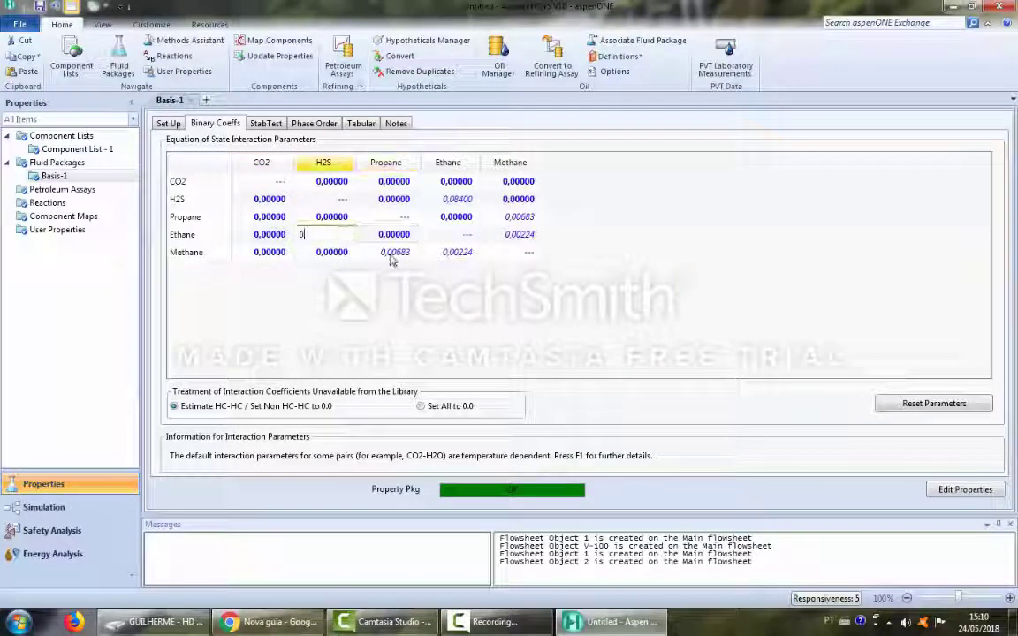
# Set methane's interaction coefficients with propane and ethane to 0.
pyautogui.click(393, 256)
pyautogui.write('0')
pyautogui.click(453, 254)
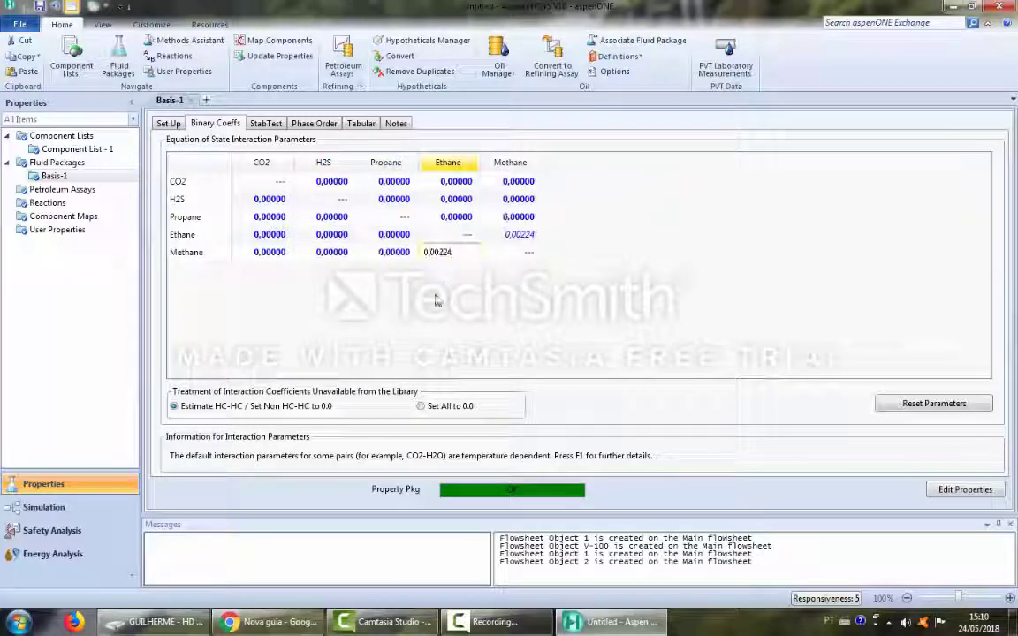
pyautogui.write('0')
pyautogui.press('Return')
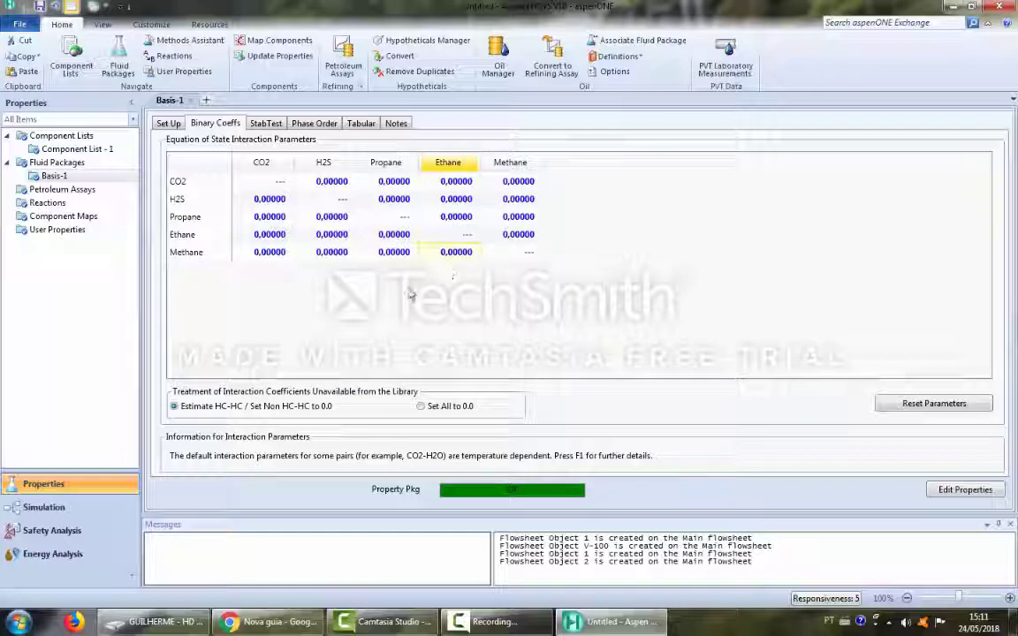
# Enter the simulation environment in holding mode and reactivate the solver to recalculate the flowsheet.
pyautogui.click(58, 509)
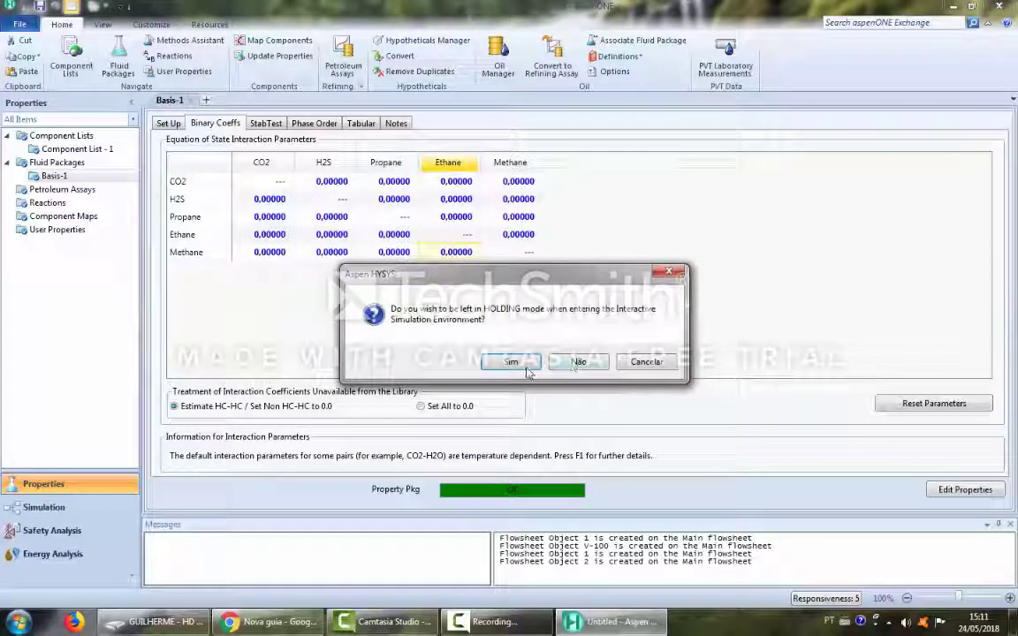
pyautogui.click(524, 368)
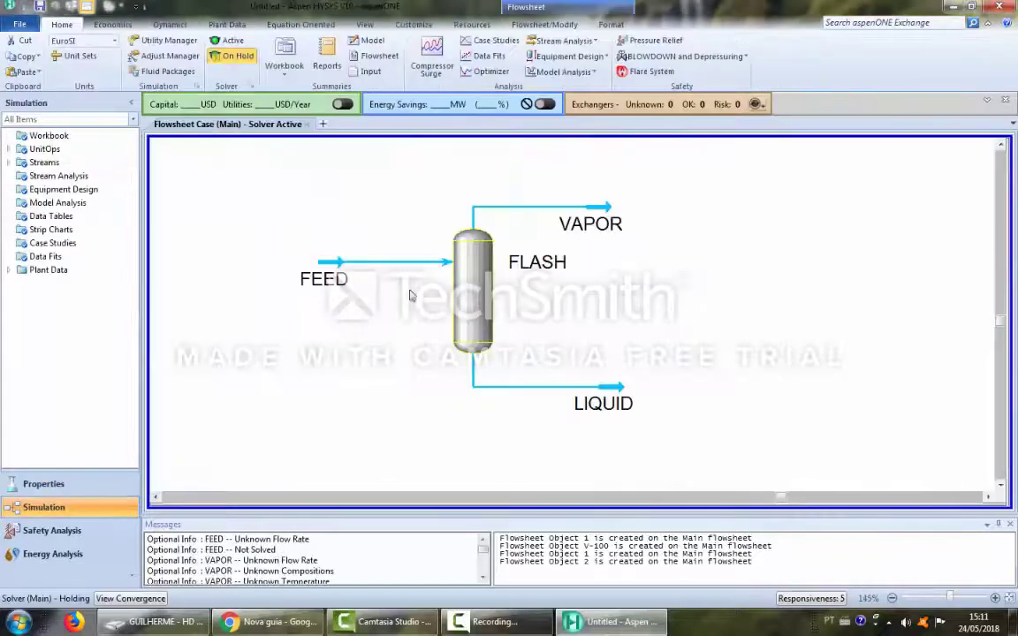
pyautogui.click(230, 42)
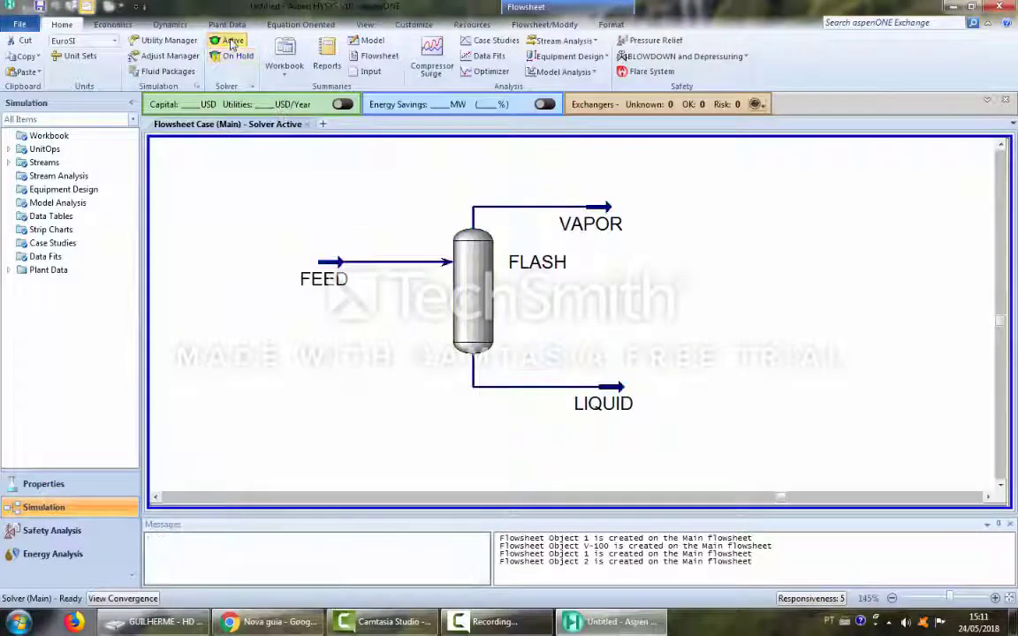
# Examine the VAPOR stream's component molar flows calculated with zeroed interaction coefficients, and close the stream.
pyautogui.doubleClick(520, 207)
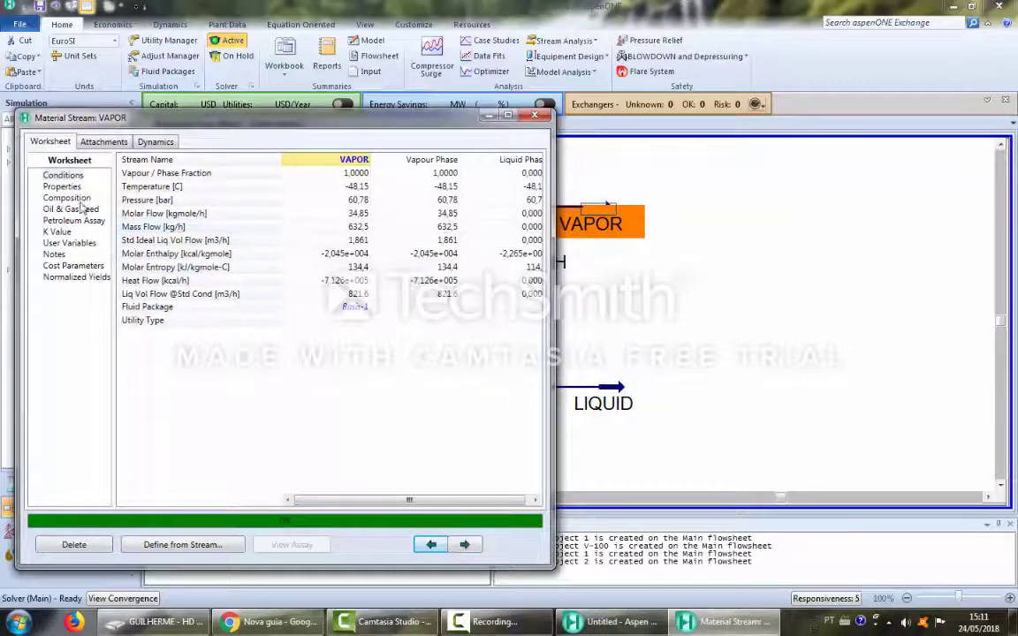
pyautogui.click(69, 198)
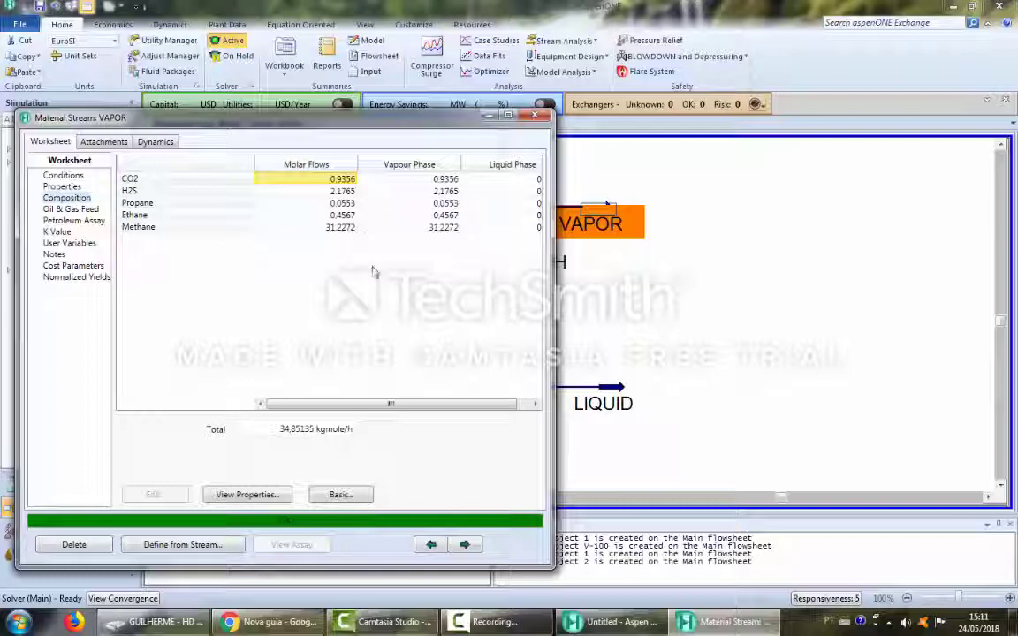
pyautogui.click(533, 118)
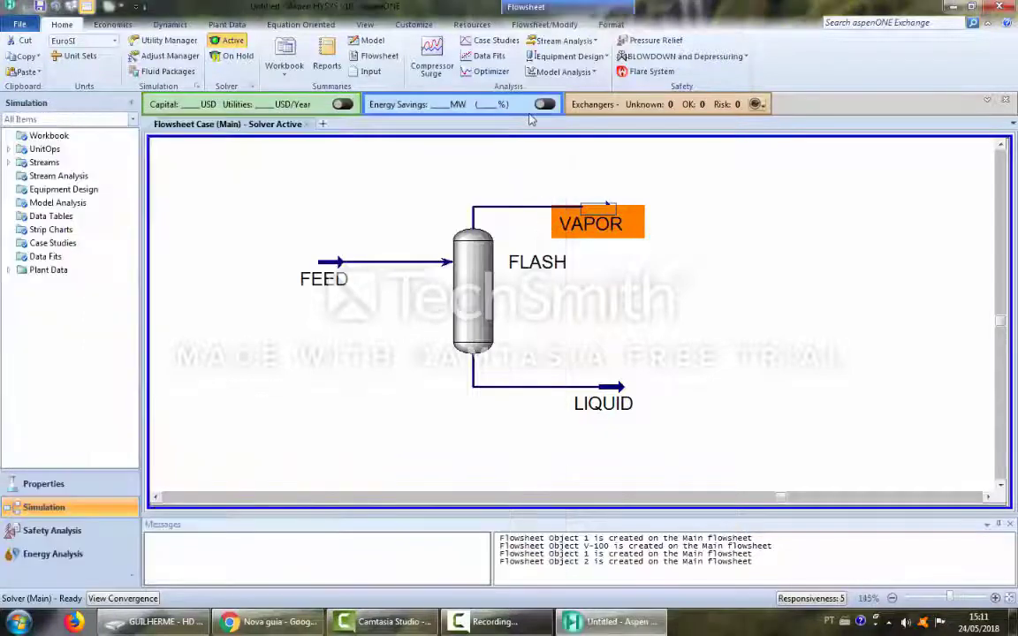
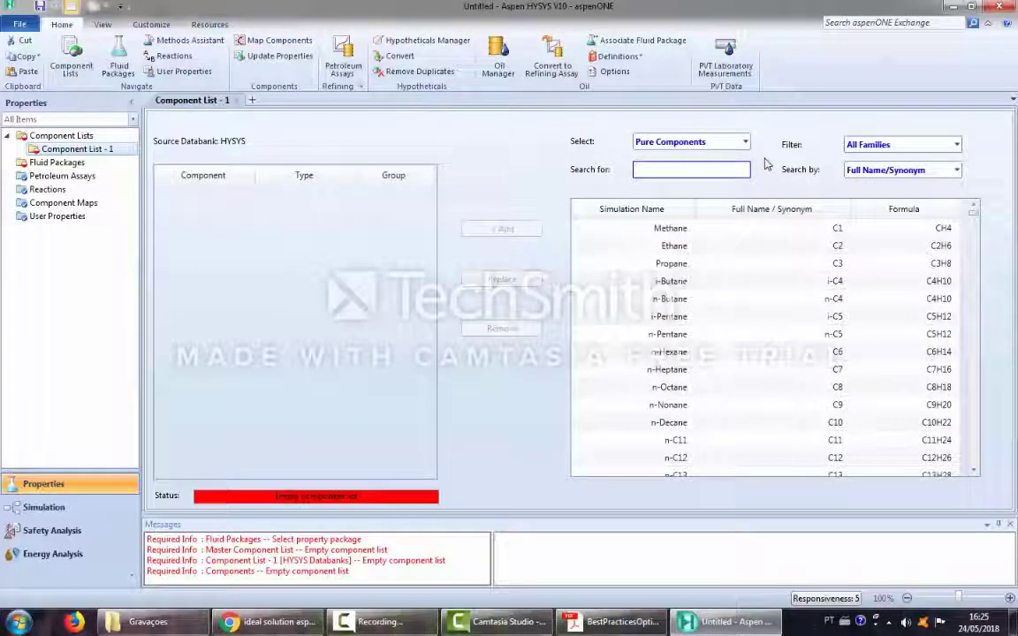
# Add ethane and propane to Component List - 1 of the new case.
pyautogui.write('ethane')
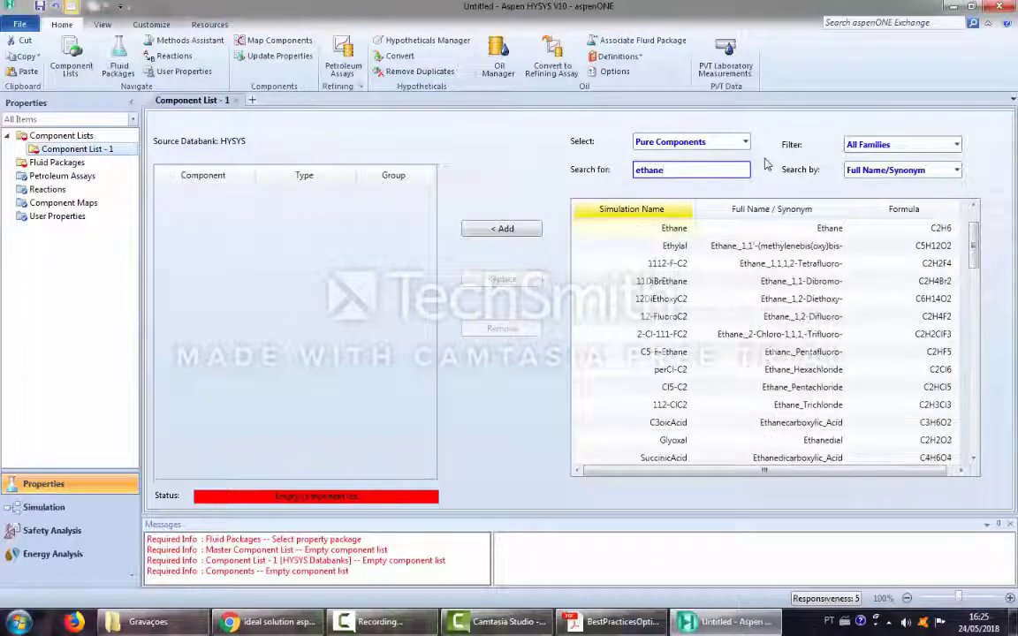
pyautogui.press('Return')
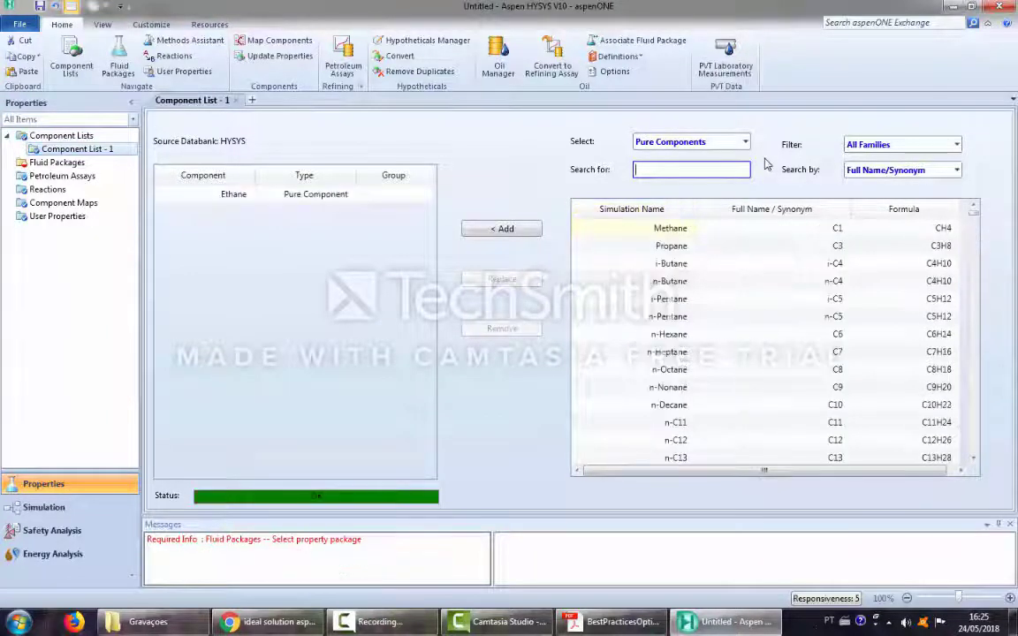
pyautogui.write('propane')
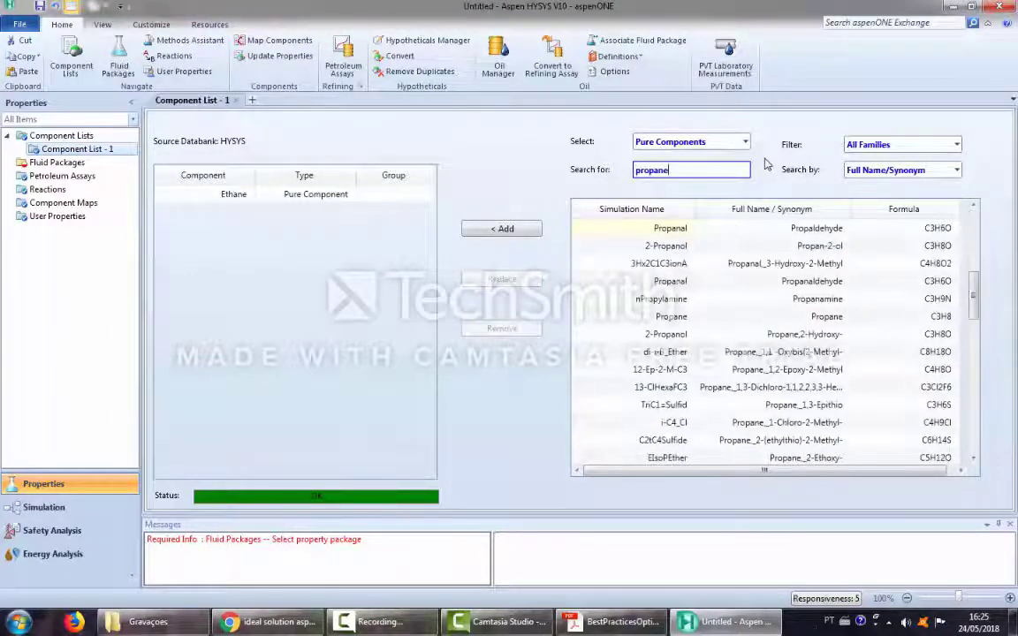
pyautogui.press('Return')
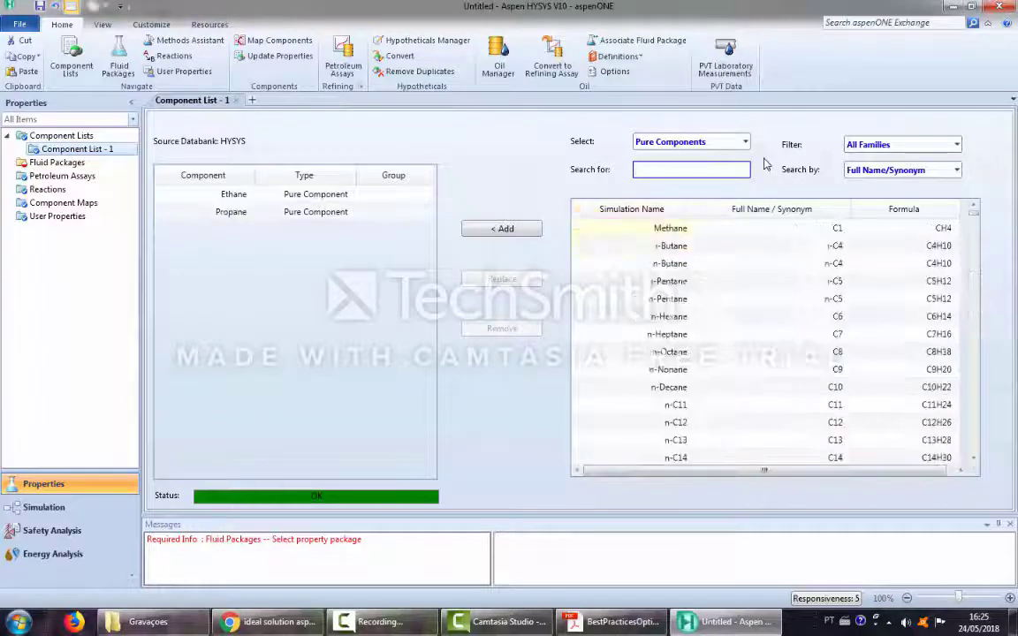
# Add a fluid package for the ethane and propane list using the Peng-Robinson property package.
pyautogui.click(74, 168)
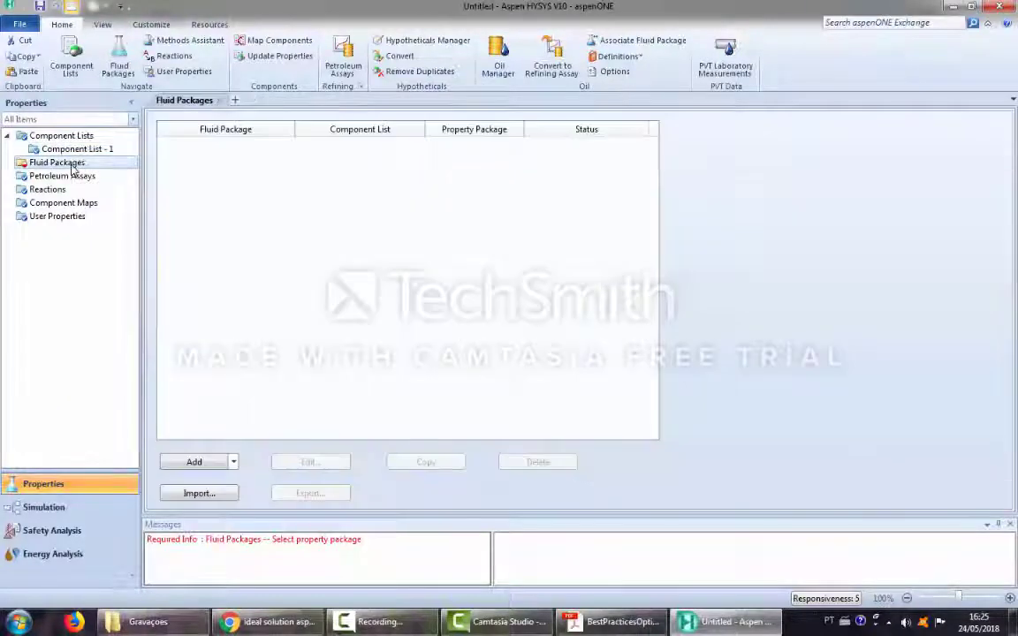
pyautogui.click(194, 464)
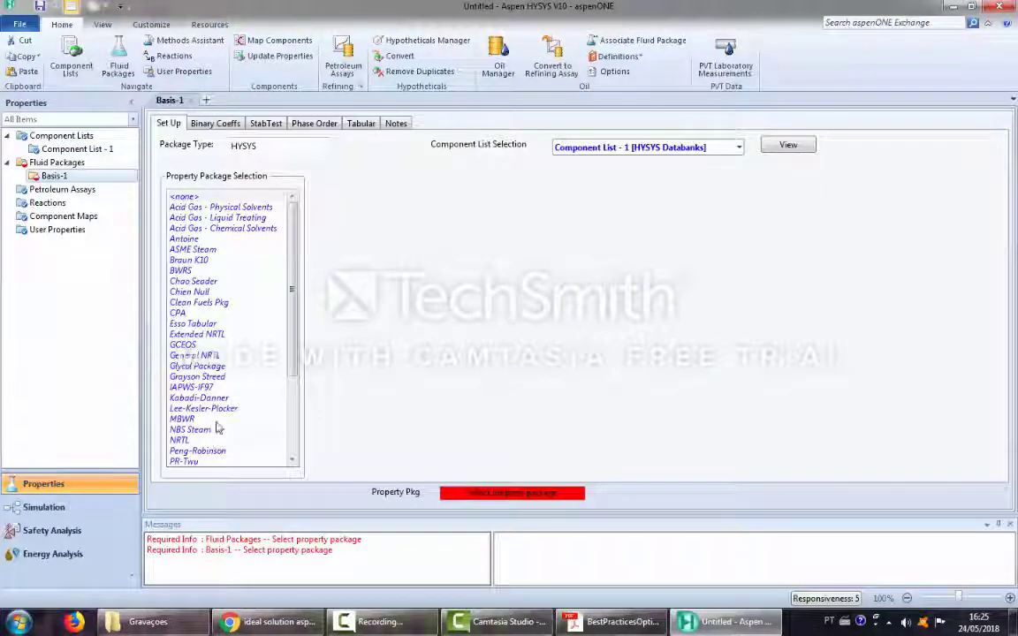
pyautogui.click(209, 452)
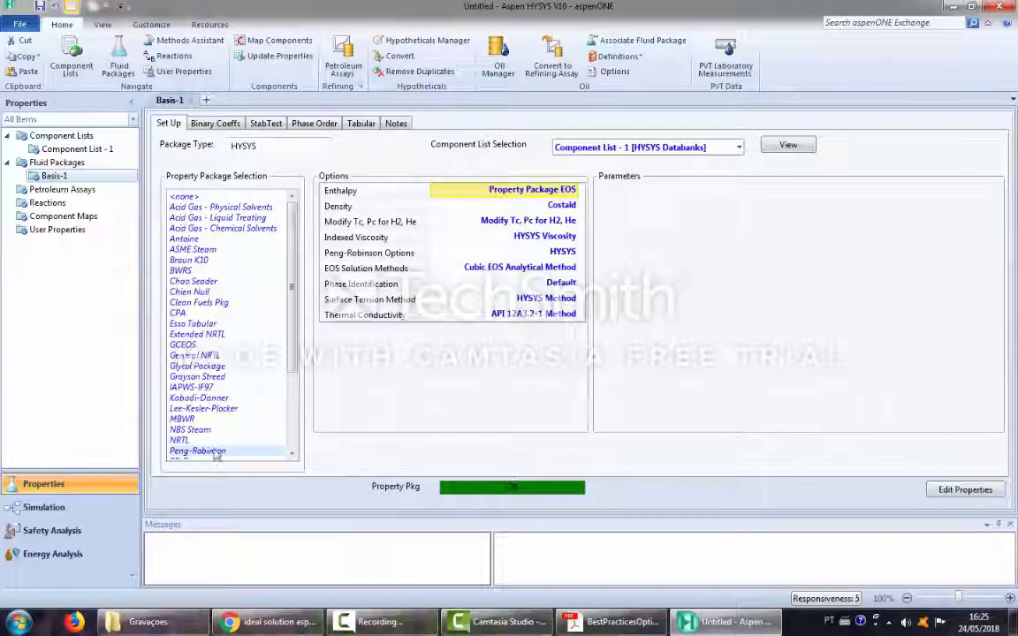
# Check the Peng-Robinson binary interaction coefficients for ethane and propane, and return to the package setup.
pyautogui.click(229, 124)
pyautogui.click(233, 179)
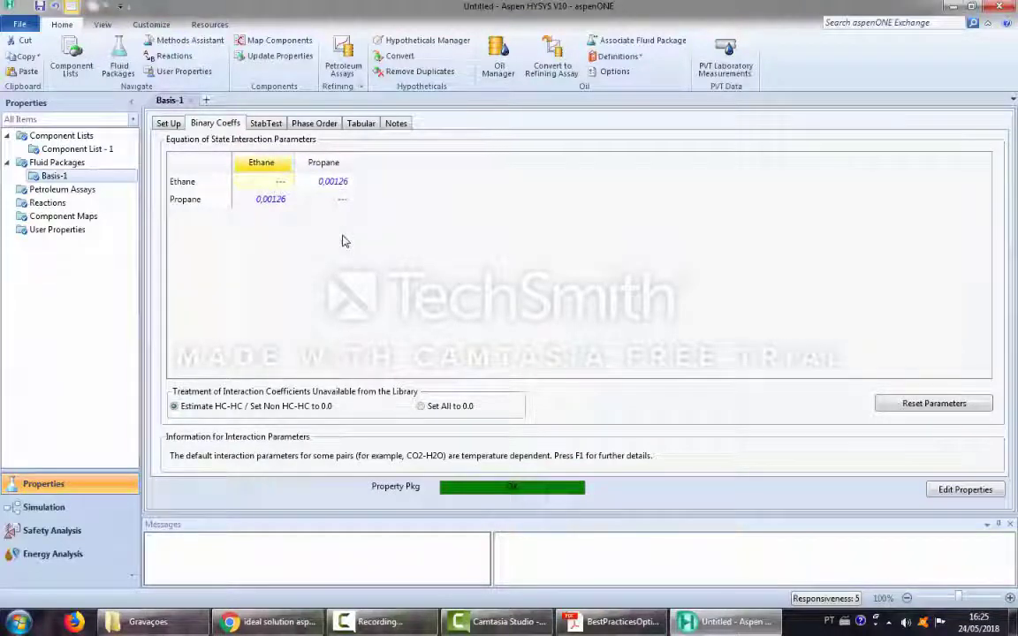
pyautogui.click(161, 123)
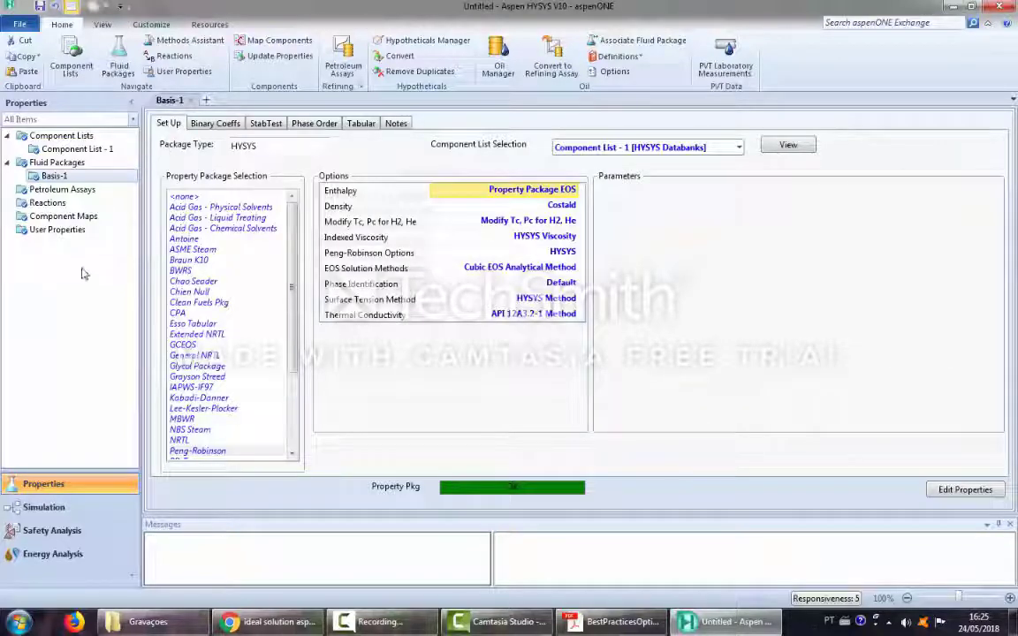
# Enter the simulation environment, place an Equilibrium Unit from the external models on the flowsheet and open it.
pyautogui.click(54, 510)
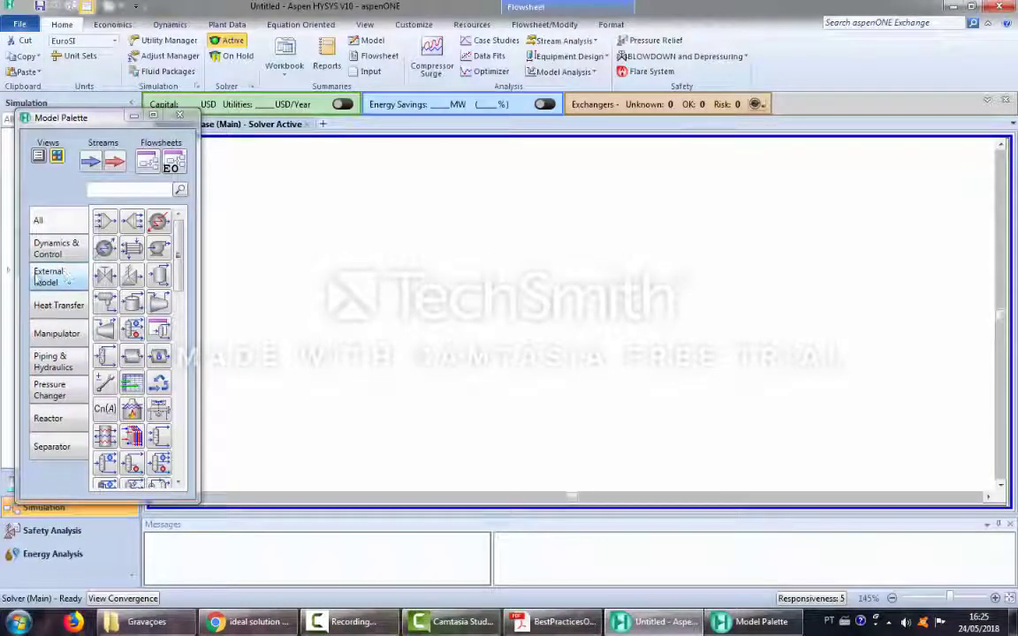
pyautogui.click(67, 265)
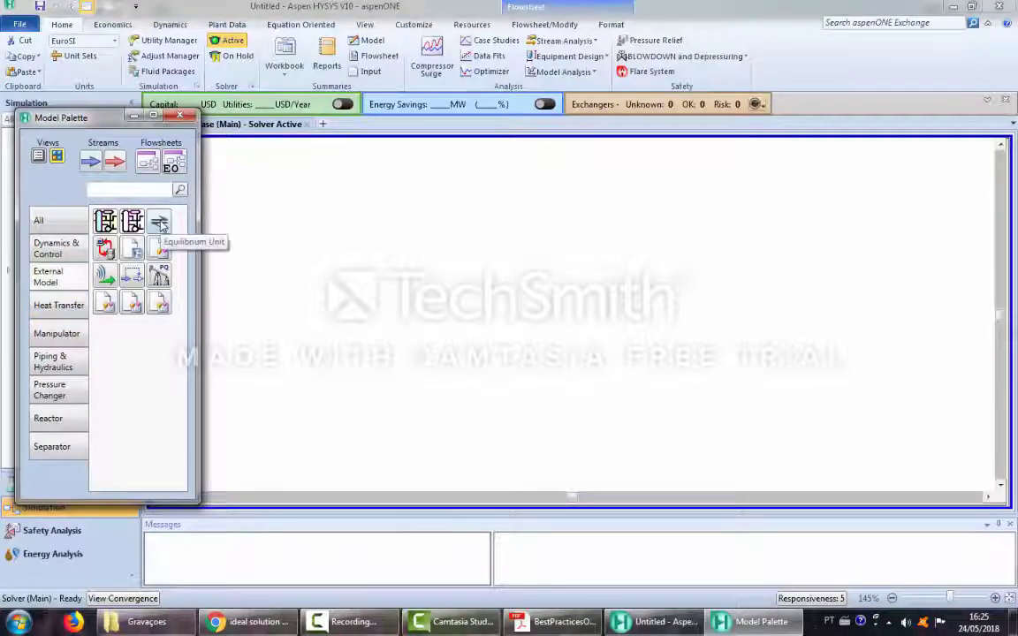
pyautogui.moveTo(160, 224); pyautogui.dragTo(445, 304)
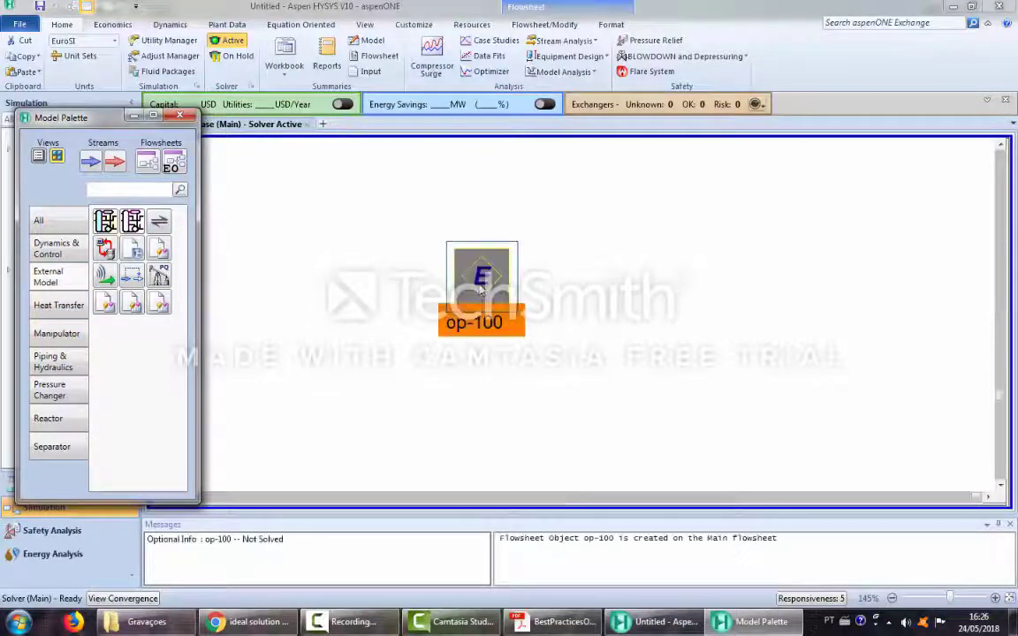
pyautogui.doubleClick(482, 281)
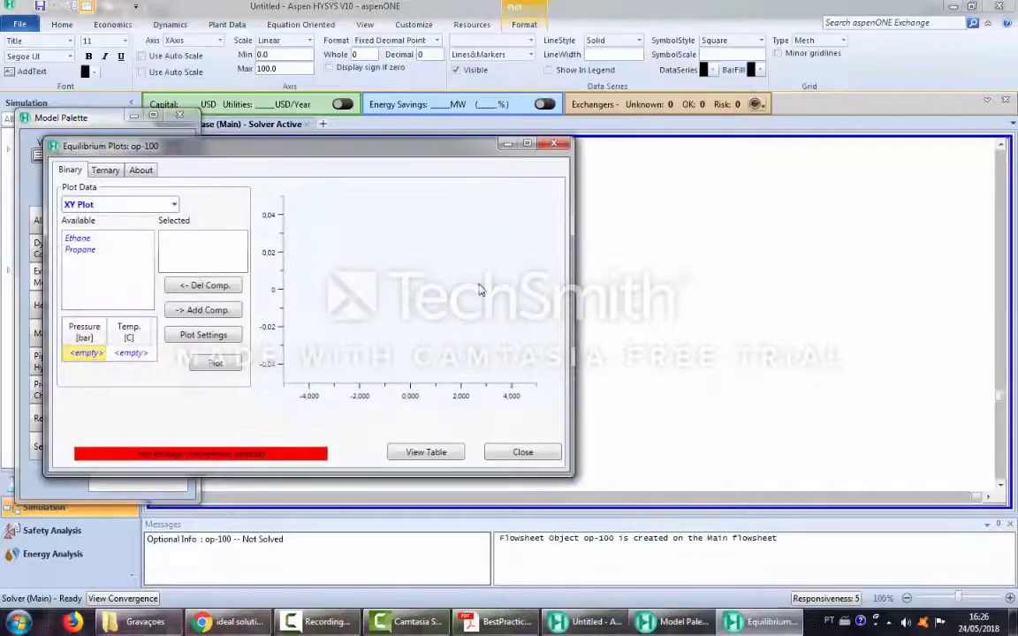
# Add Ethane and Propane as the selected components of the binary equilibrium plot.
pyautogui.click(93, 239)
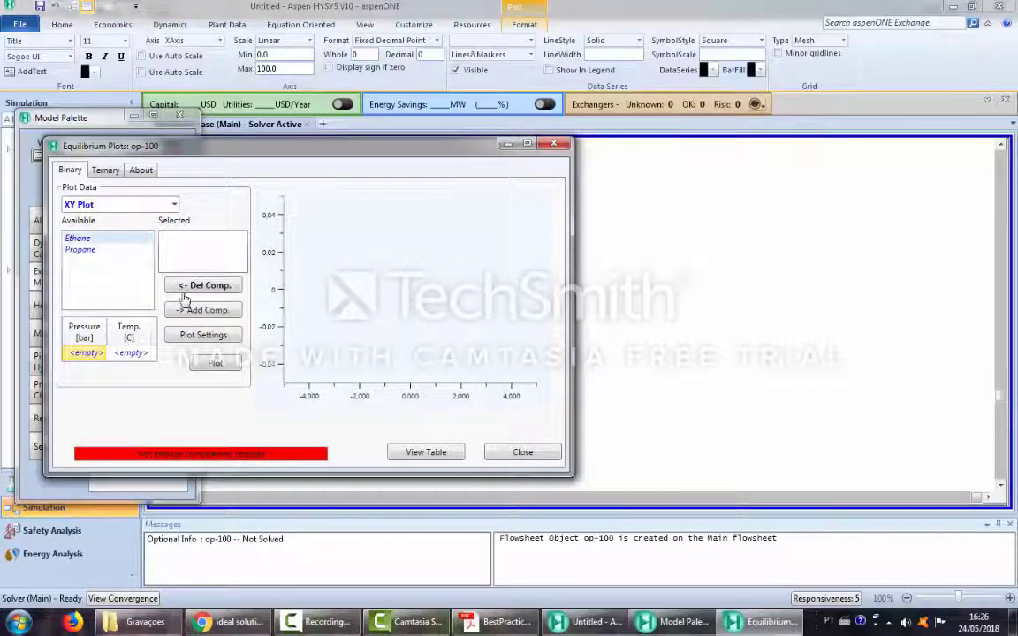
pyautogui.click(198, 311)
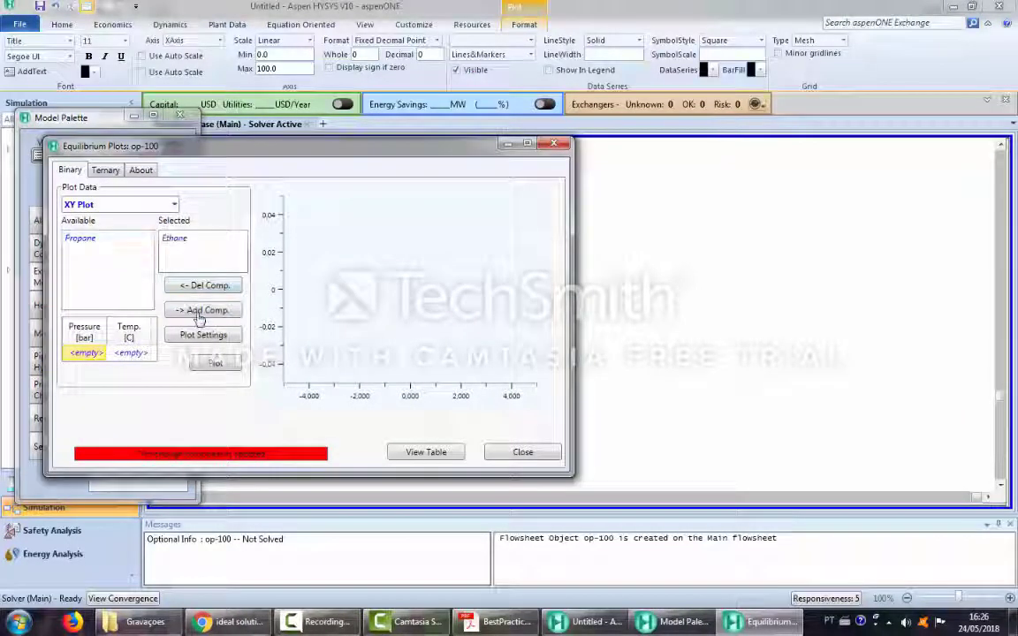
pyautogui.click(84, 240)
pyautogui.click(197, 310)
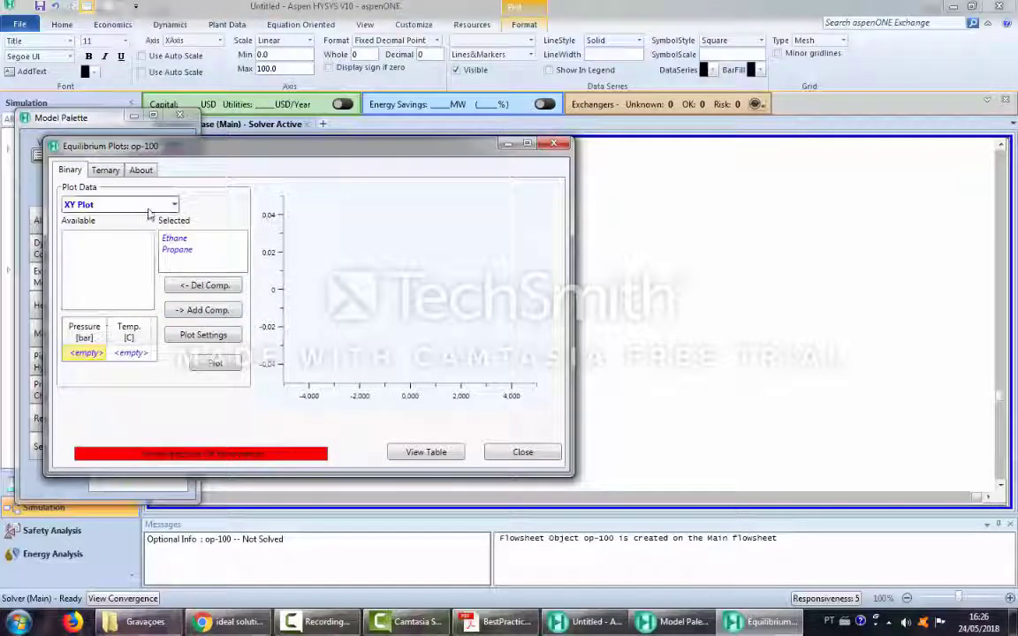
# Set the binary equilibrium plot to TXY Plot at a pressure of 30 bar.
pyautogui.click(174, 205)
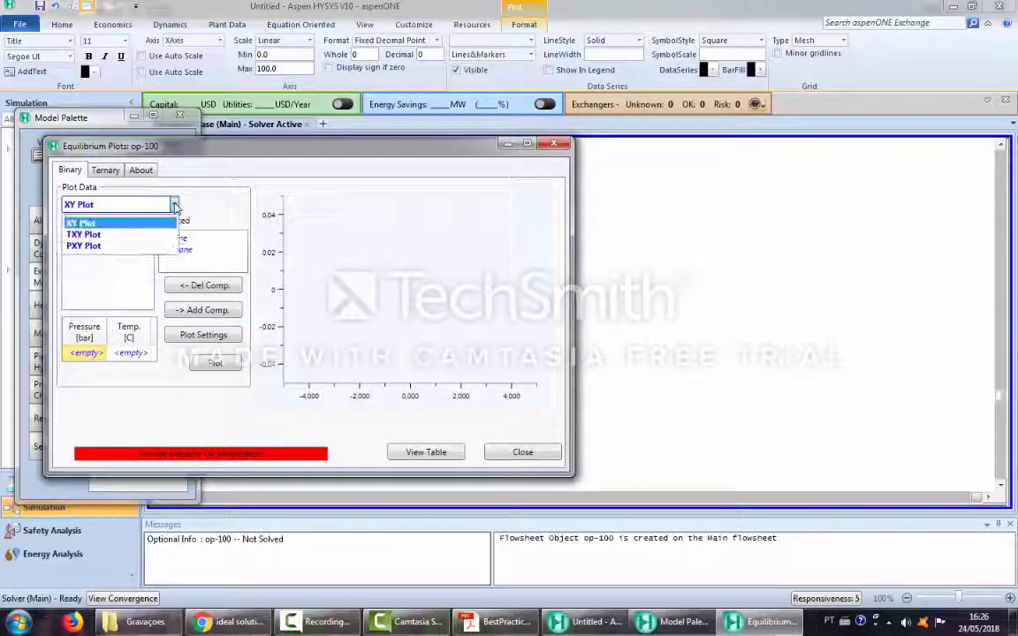
pyautogui.click(112, 235)
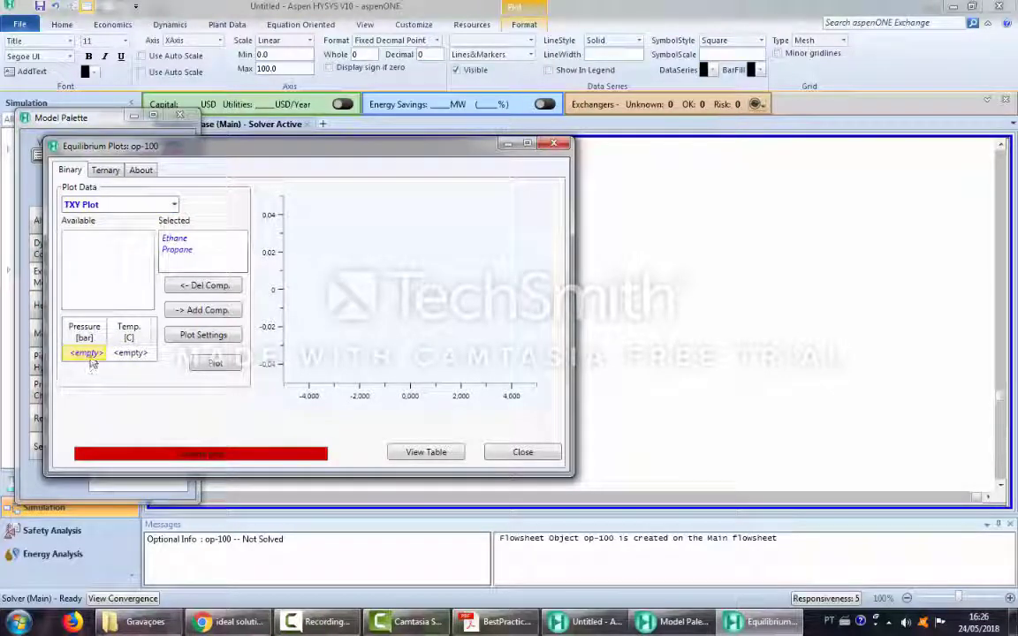
pyautogui.write('30')
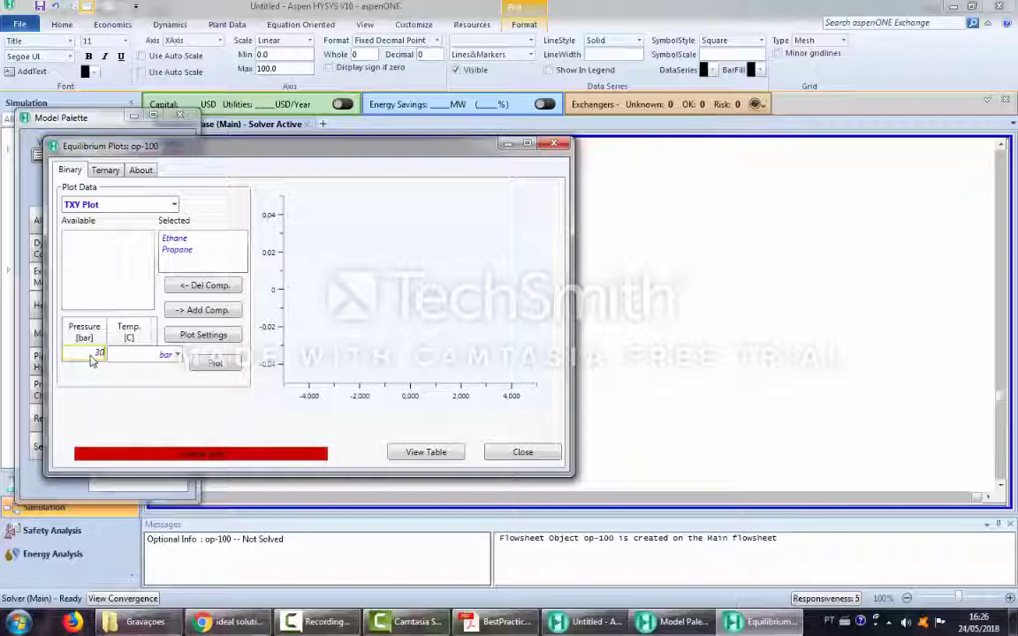
pyautogui.press('Return')
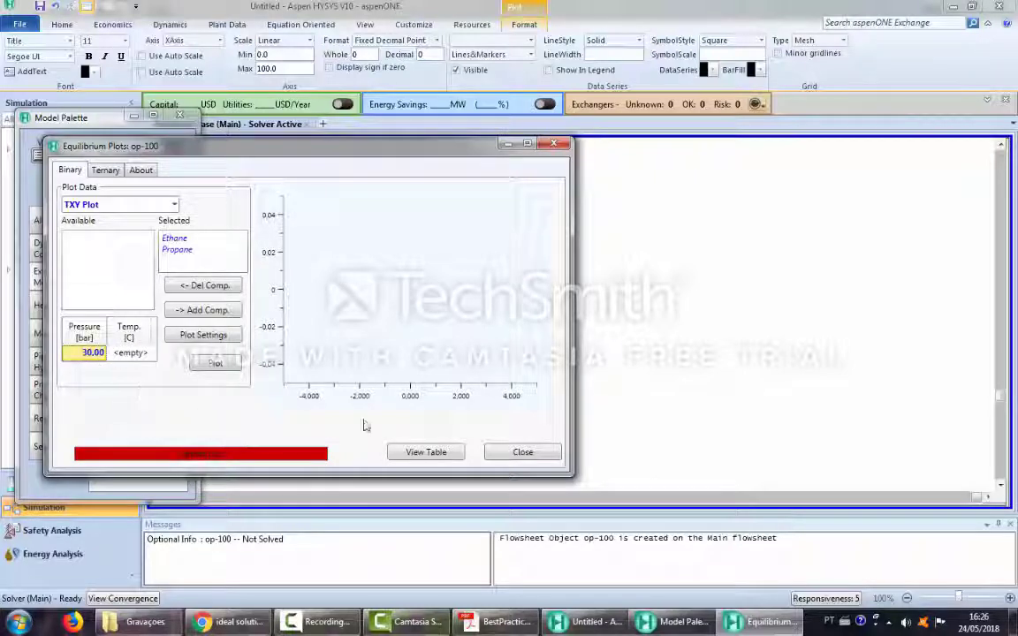
# Turn on Auto Calculations in the plot settings to generate the TXY diagram, and enlarge the plot window.
pyautogui.click(222, 337)
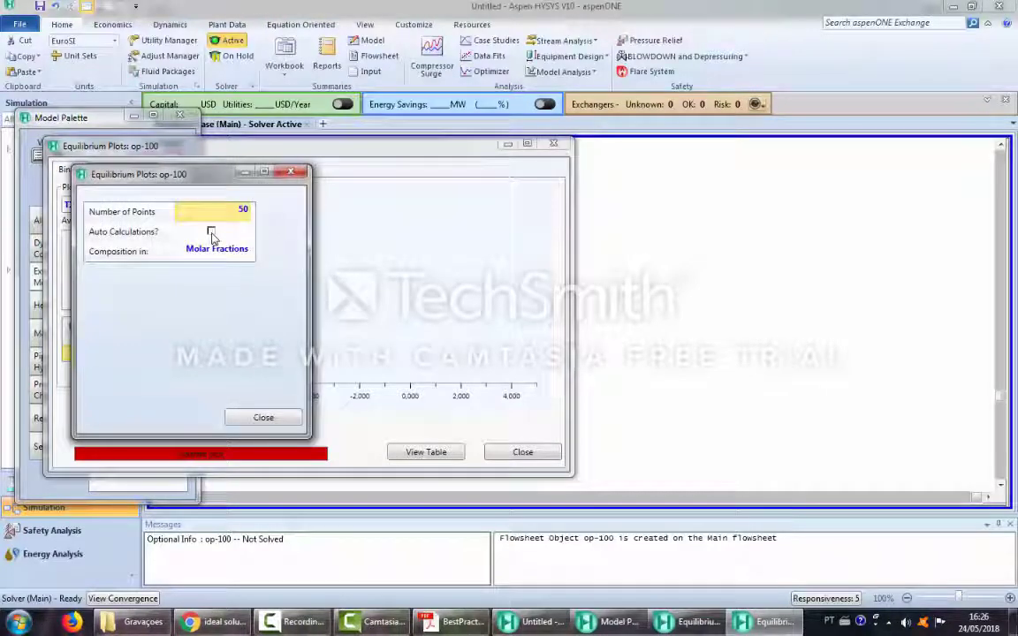
pyautogui.click(211, 232)
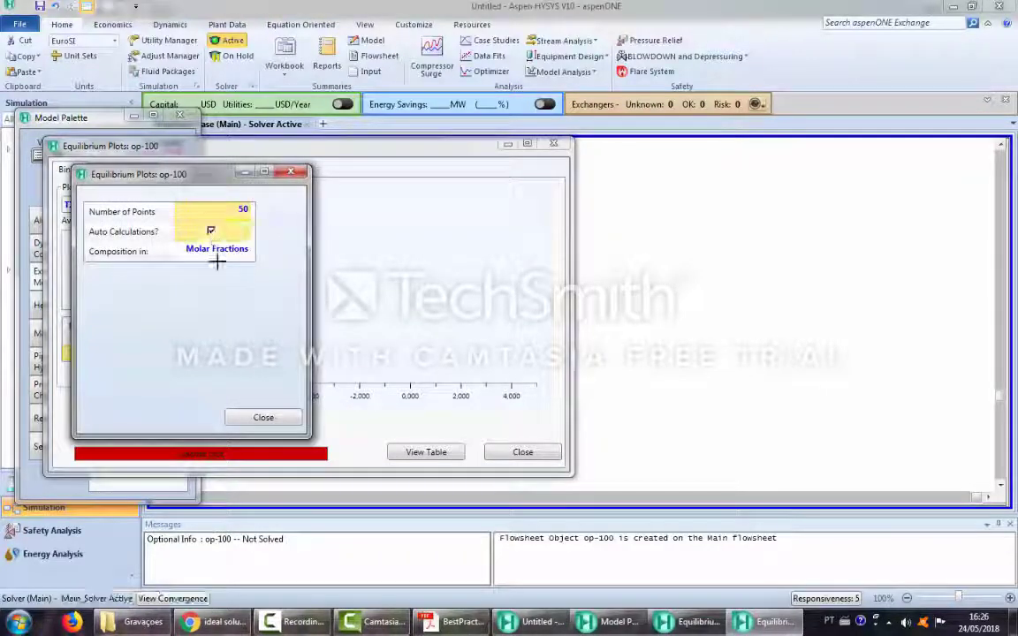
pyautogui.click(256, 419)
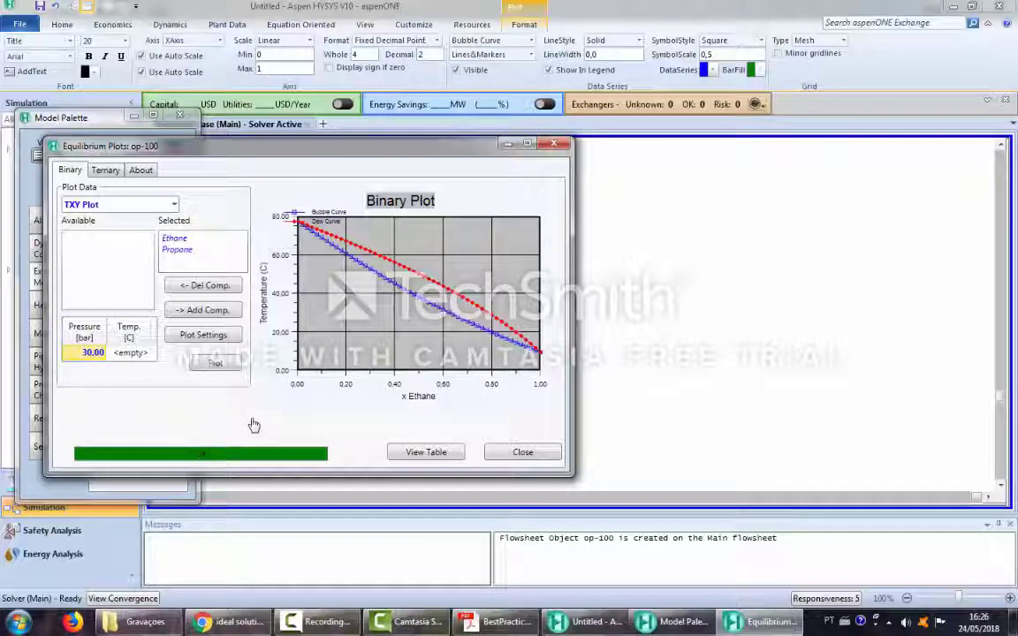
pyautogui.click(528, 143)
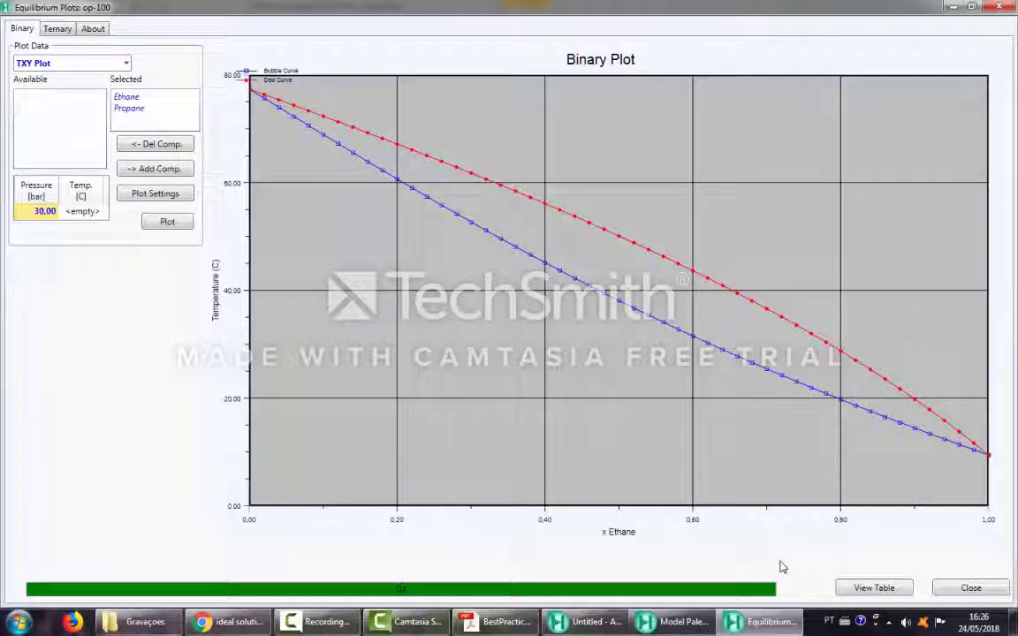
# Close the equilibrium plot, change the Basis-1 fluid package to NRTL in the properties environment, and check its Aij binary coefficients.
pyautogui.click(950, 592)
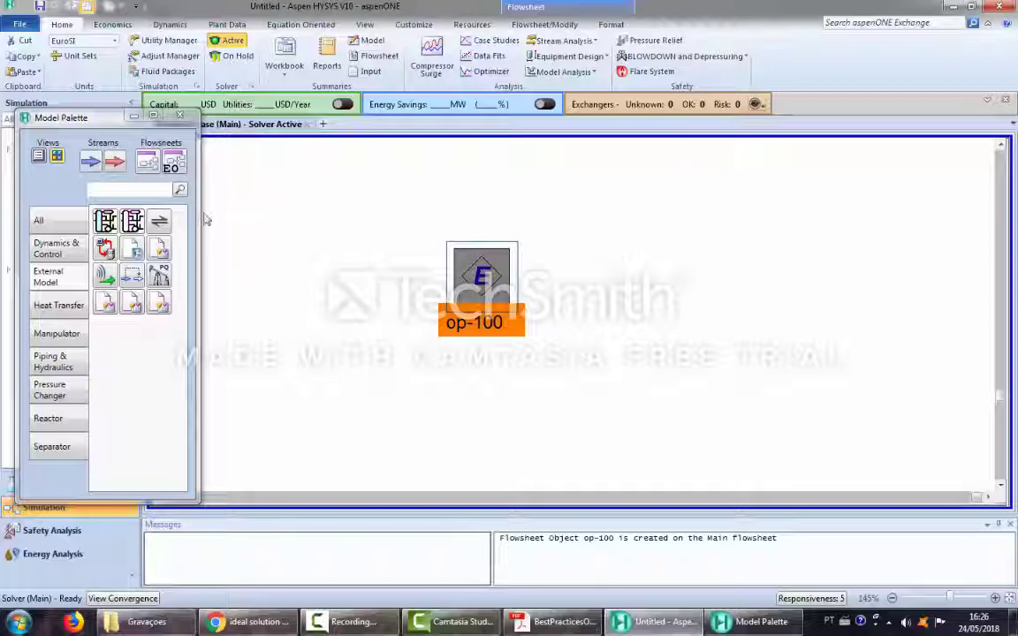
pyautogui.click(134, 117)
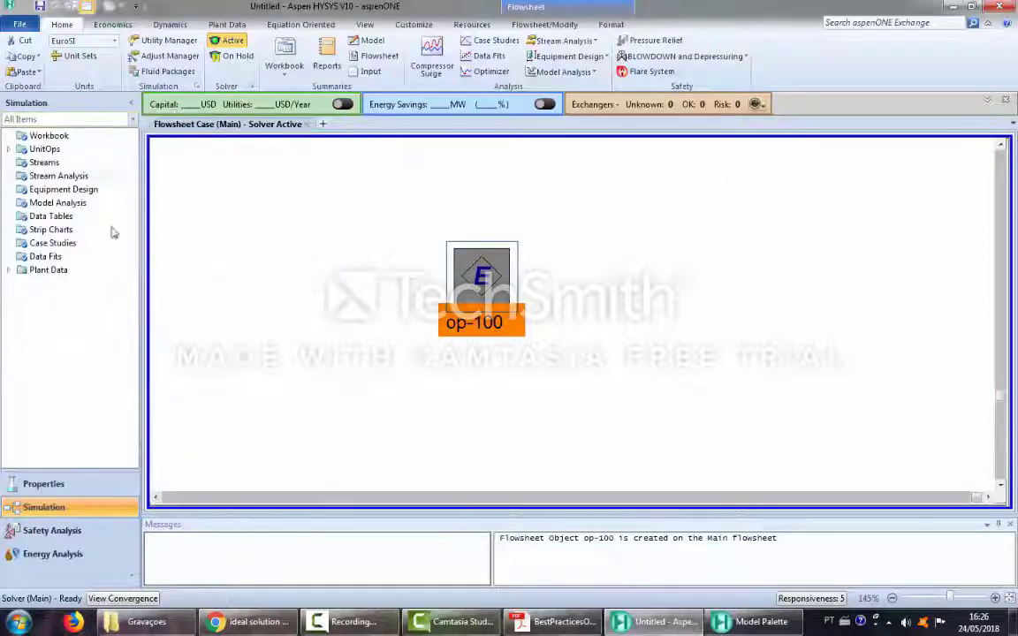
pyautogui.click(56, 491)
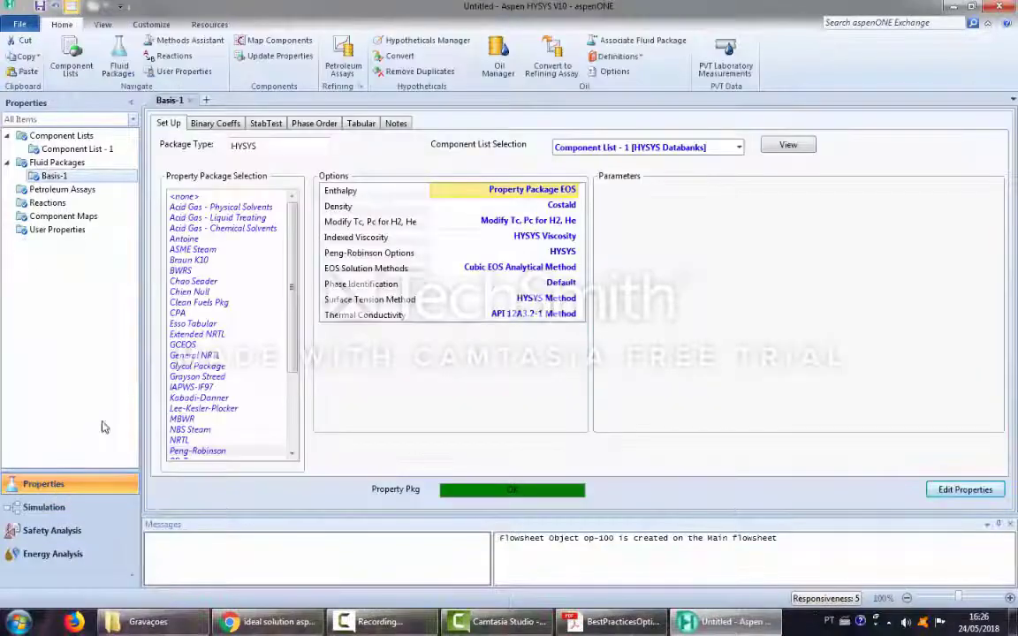
pyautogui.scroll(-3, 295, 334)
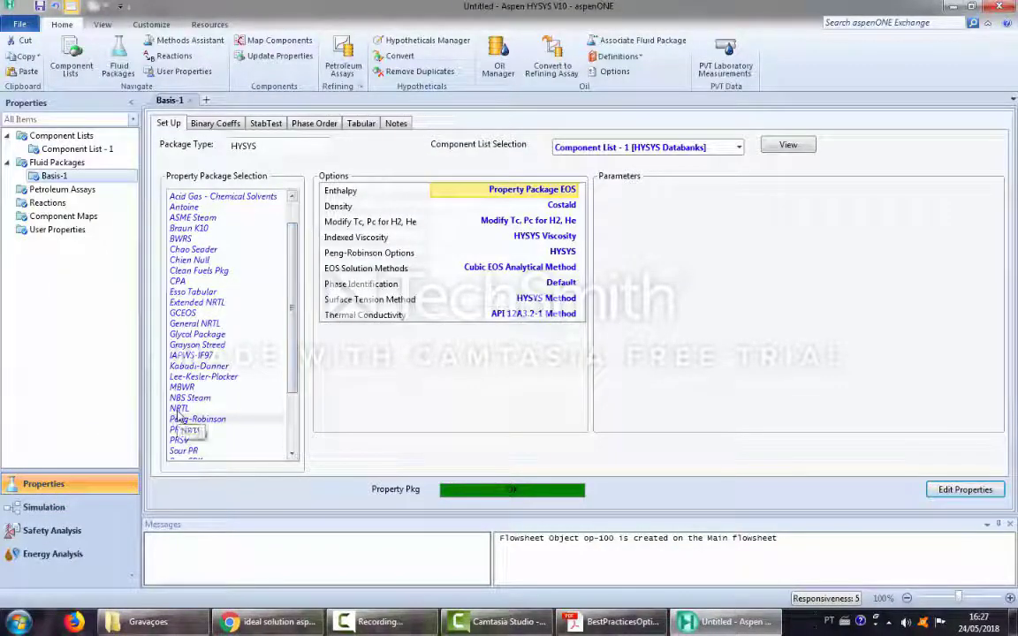
pyautogui.click(180, 410)
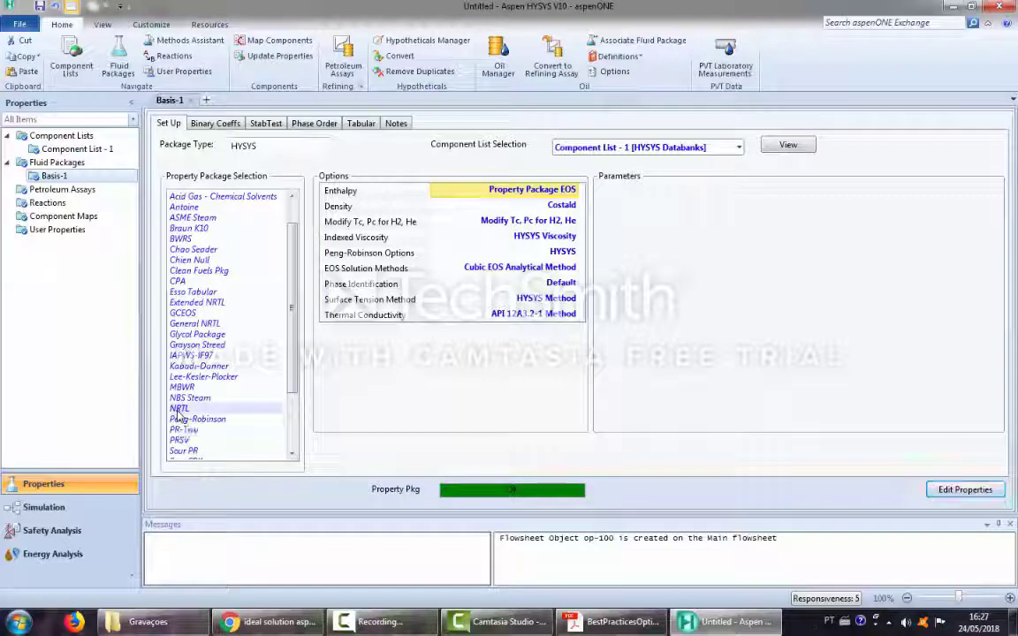
pyautogui.click(192, 121)
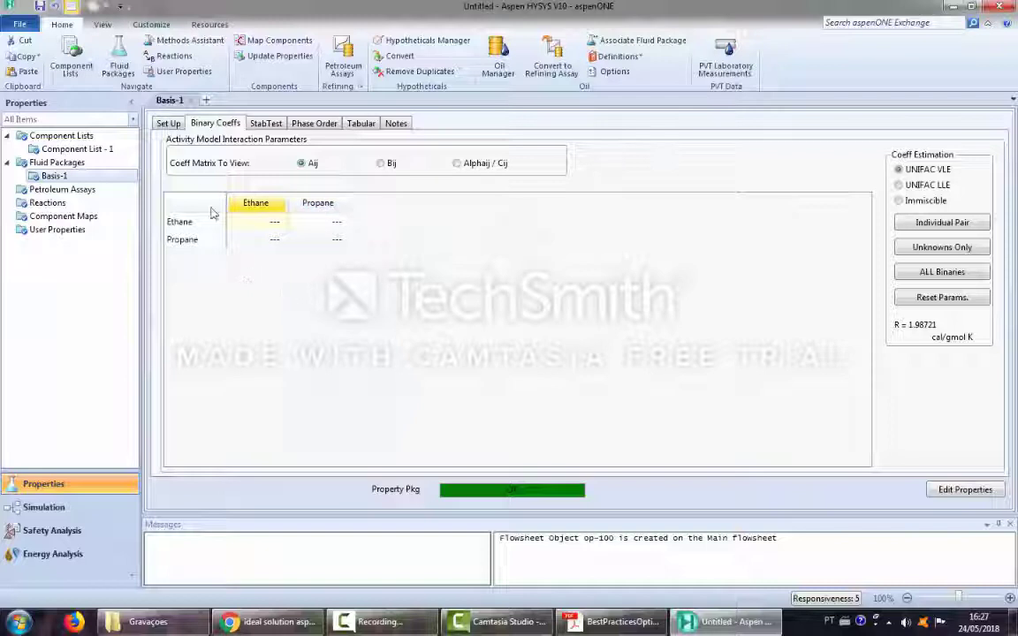
pyautogui.click(170, 126)
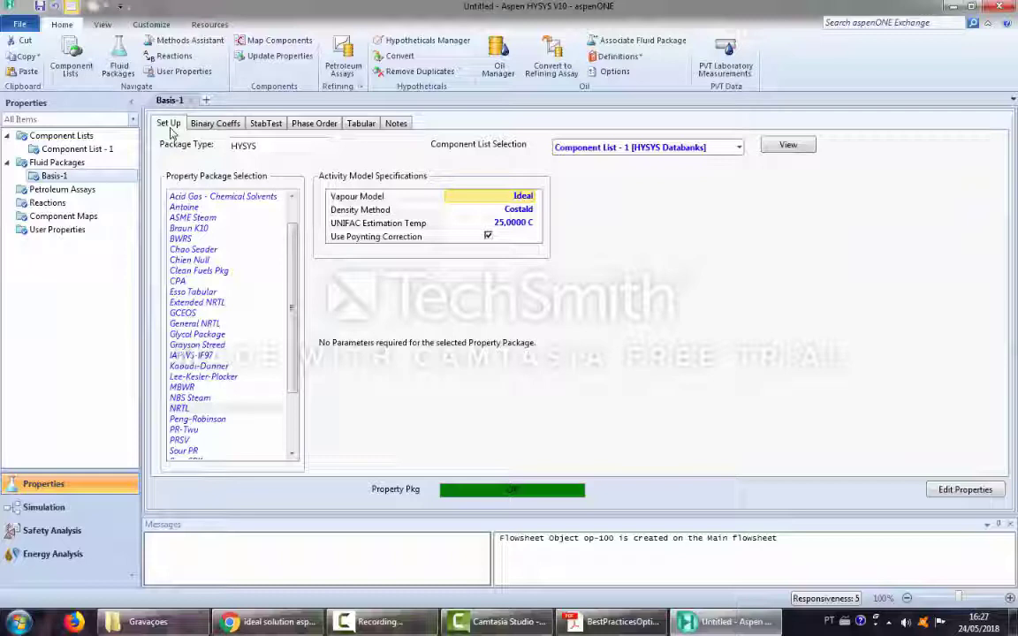
# Return to the simulation environment in holding mode and open the op-100 equilibrium plots.
pyautogui.click(78, 510)
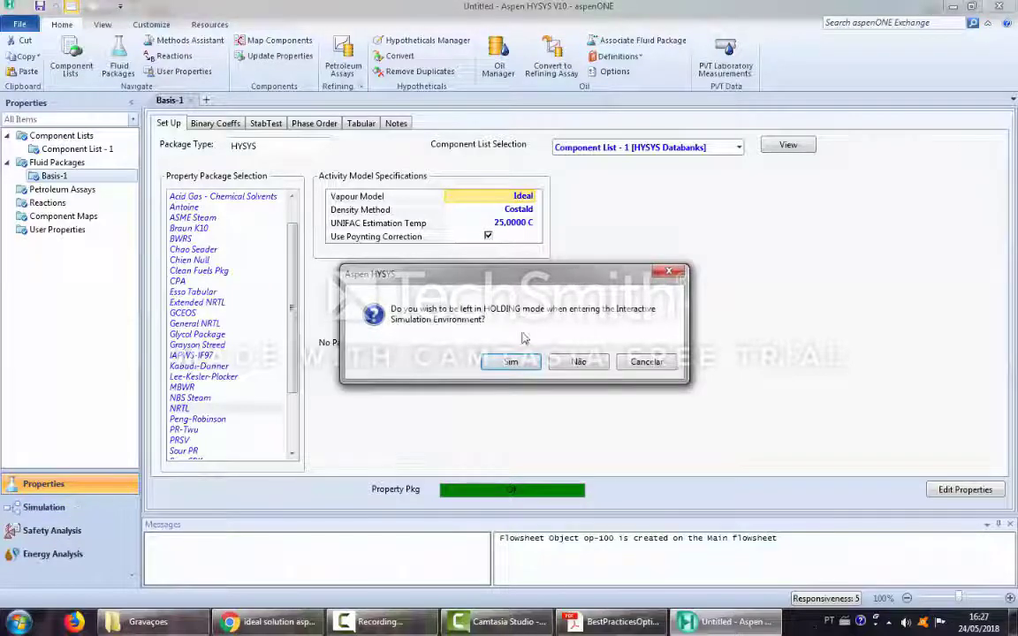
pyautogui.click(511, 361)
pyautogui.click(607, 370)
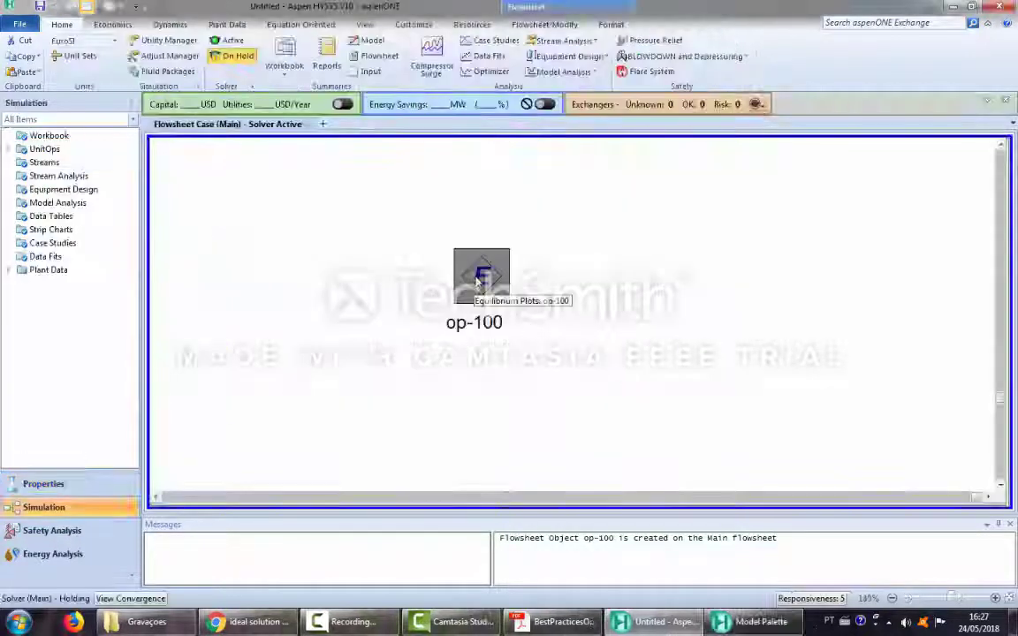
pyautogui.doubleClick(478, 279)
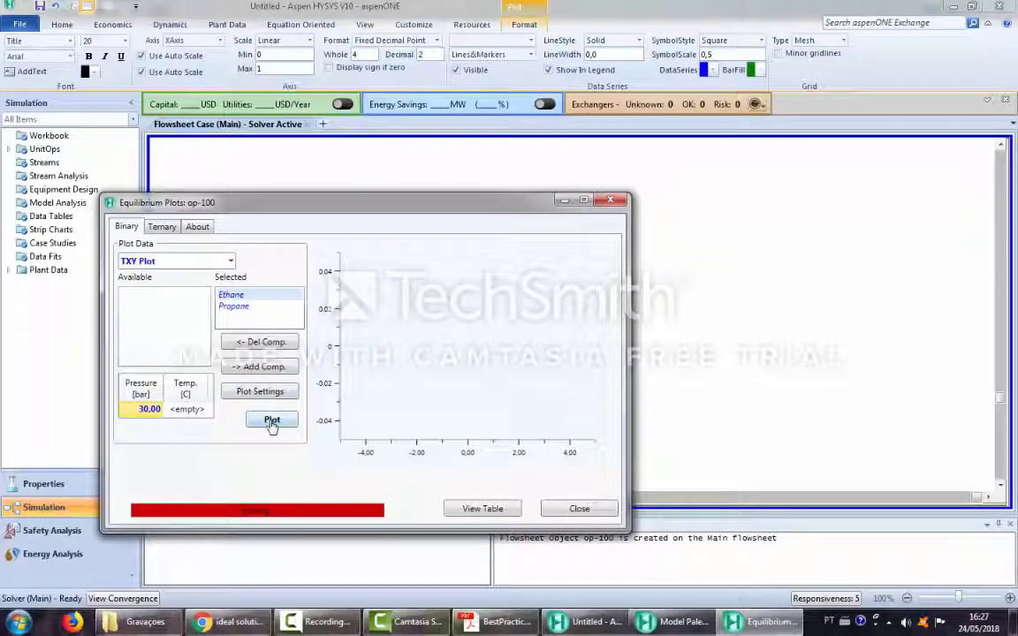
# Regenerate the ethane-propane TXY plot with NRTL, enlarge it to examine the bubble and dew curves, and close it.
pyautogui.click(266, 427)
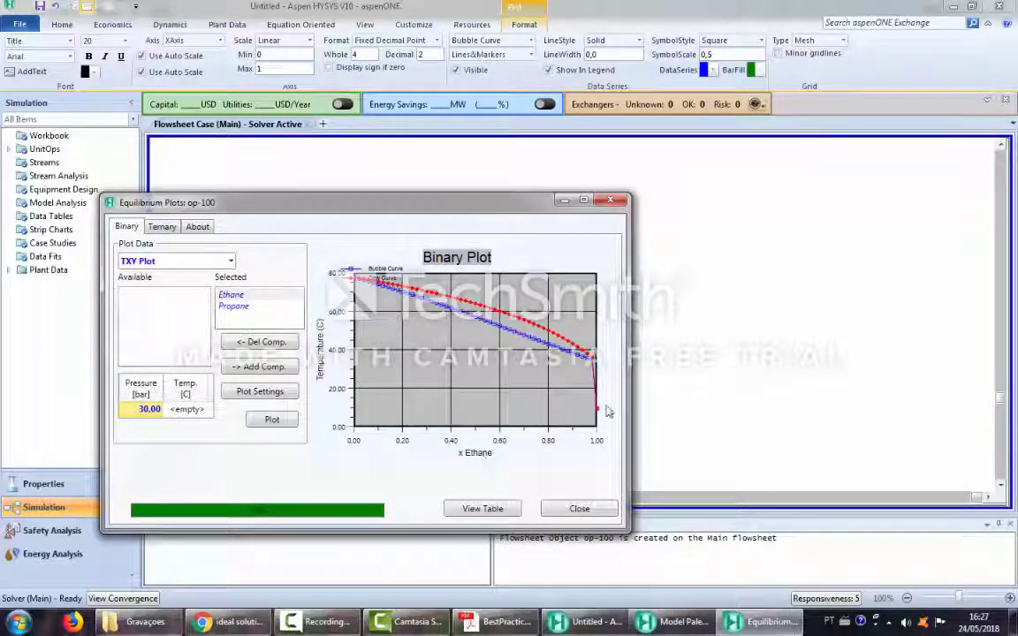
pyautogui.doubleClick(530, 201)
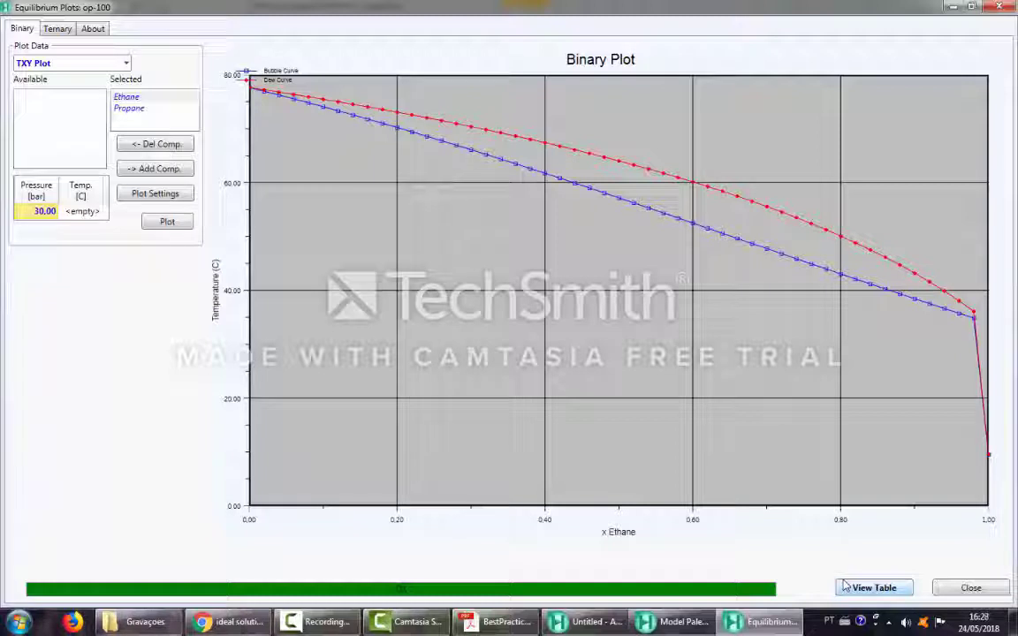
pyautogui.click(999, 9)
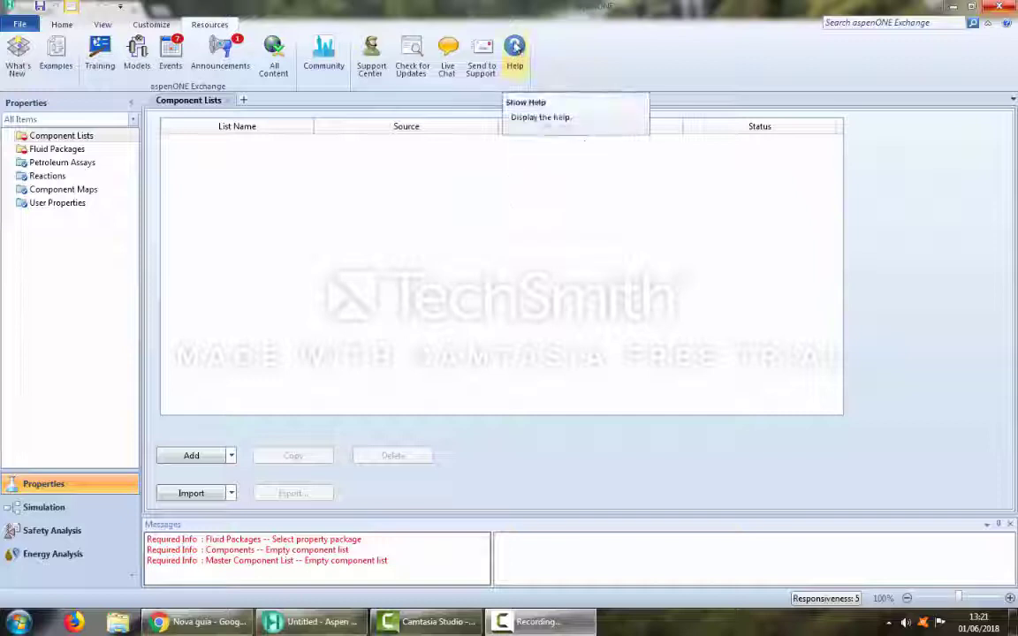
# Open the Aspen HYSYS Help in full size and expand HYSYS Properties Technical Reference under The HYSYS Properties Environment.
pyautogui.click(518, 64)
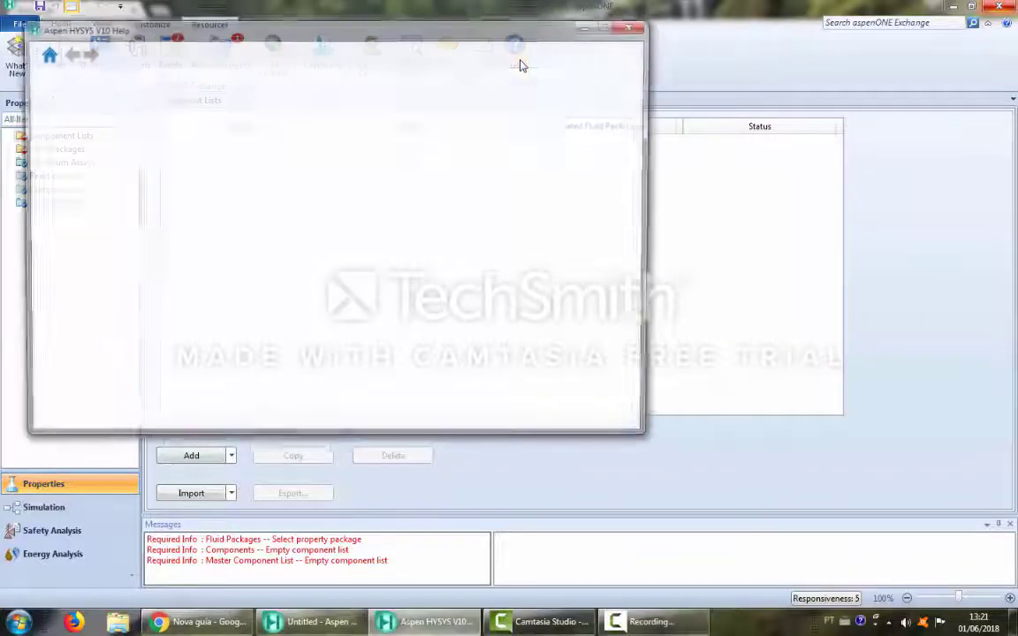
pyautogui.click(608, 26)
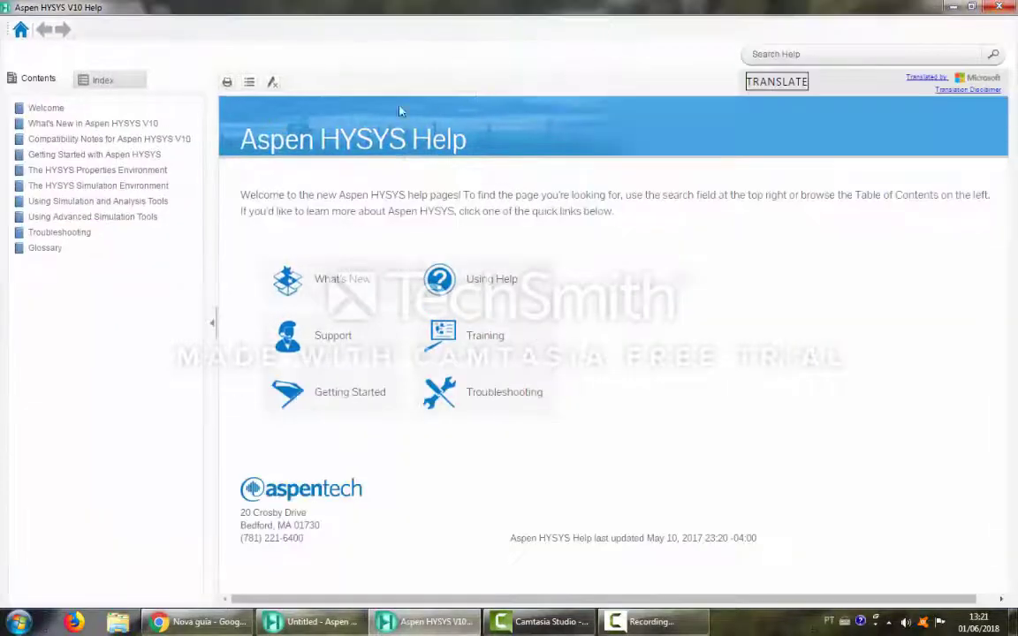
pyautogui.click(81, 172)
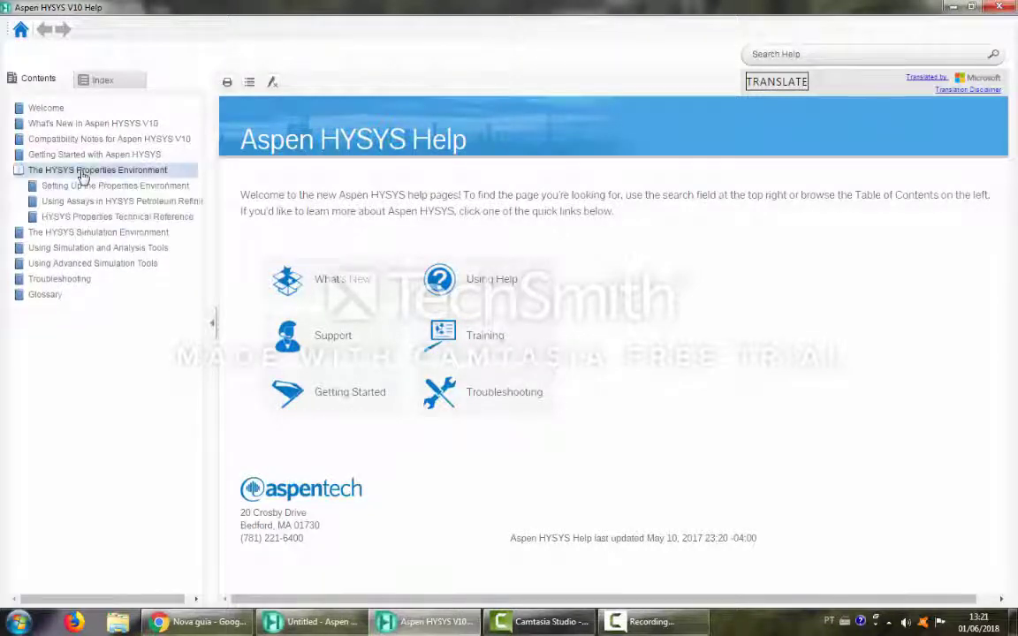
pyautogui.click(109, 218)
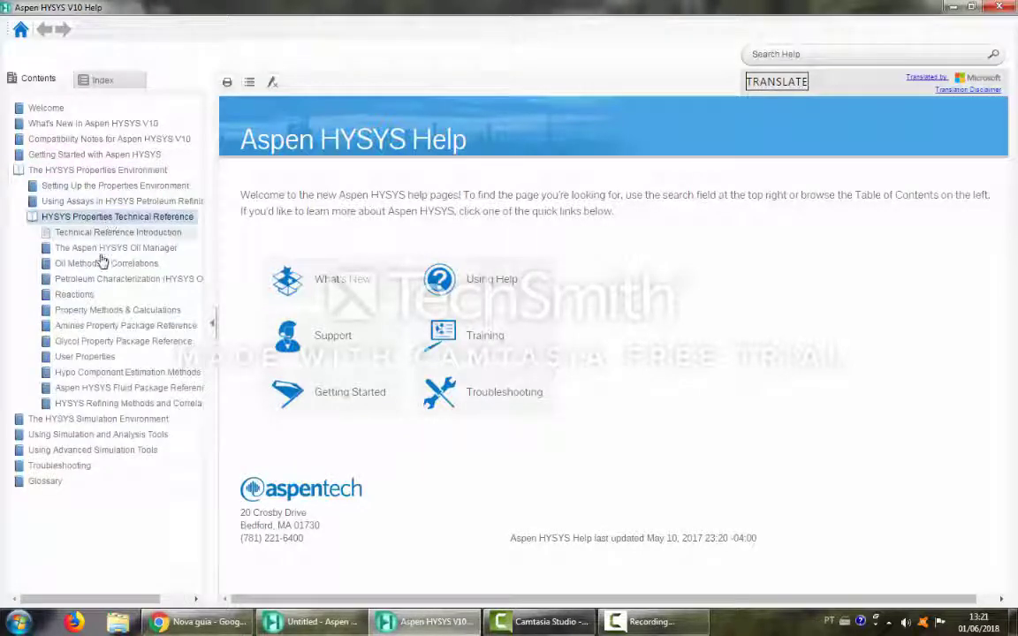
# Widen the help contents list and open Equations of State within the Property Methods & Calculations technical reference.
pyautogui.click(145, 317)
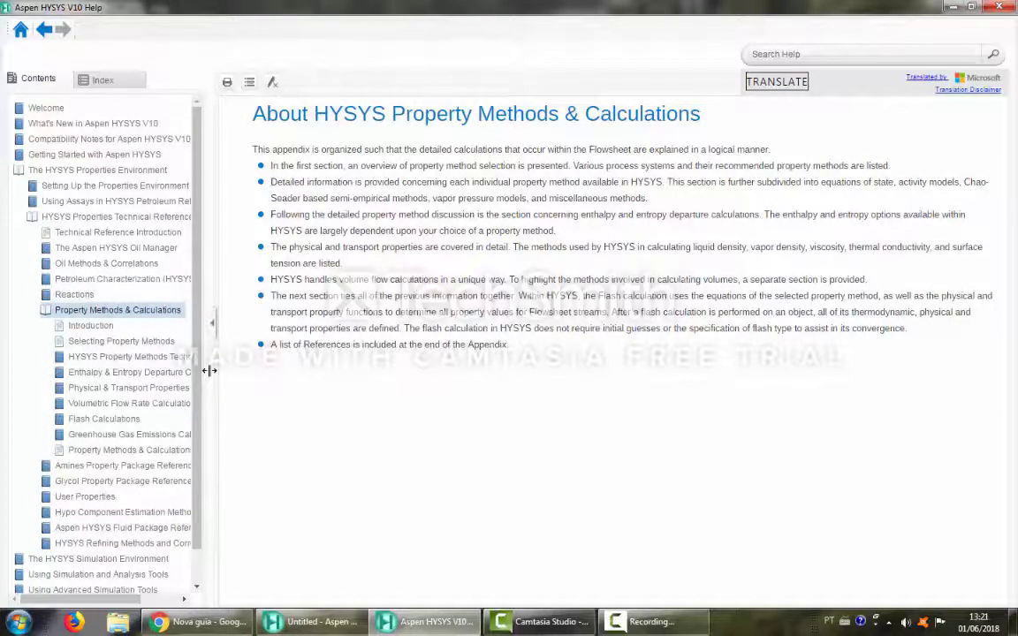
pyautogui.moveTo(206, 367); pyautogui.dragTo(304, 381)
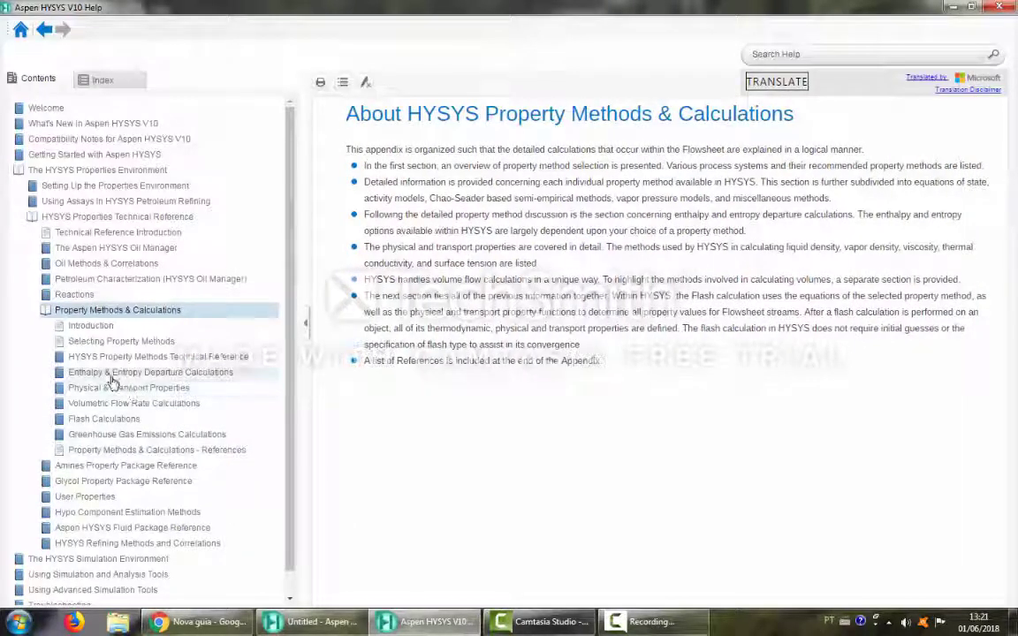
pyautogui.click(99, 360)
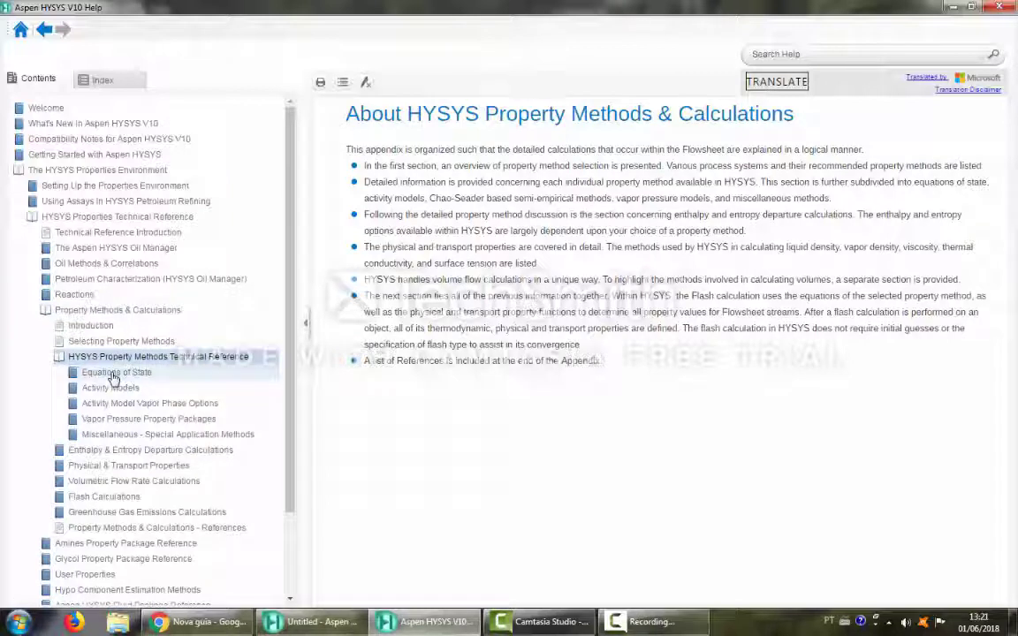
pyautogui.click(113, 376)
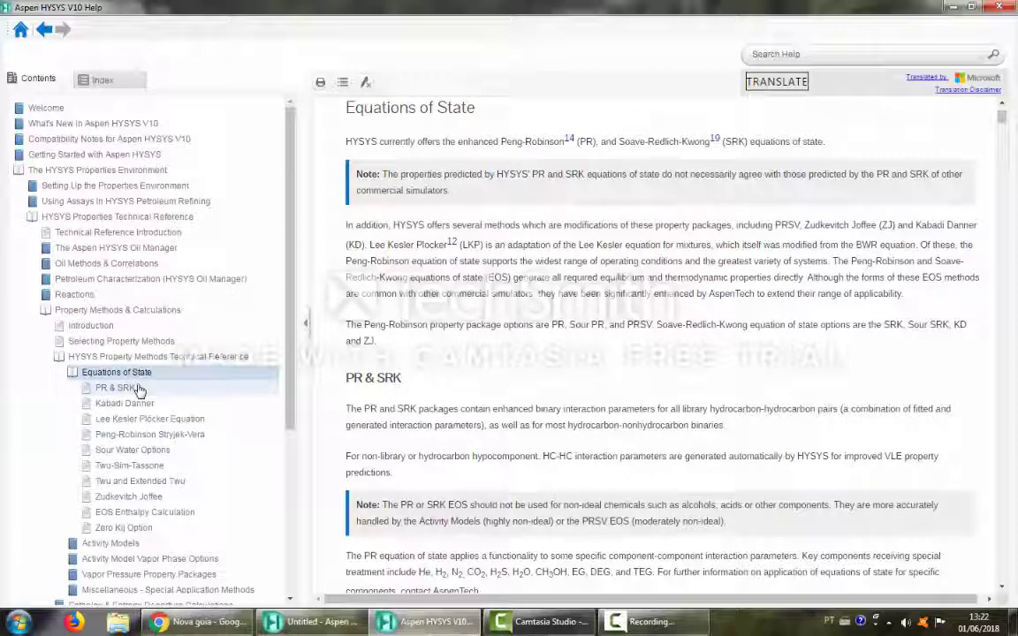
# Open the PR & SRK topic and examine its formulation comparison and usage notes for both equations of state.
pyautogui.click(139, 390)
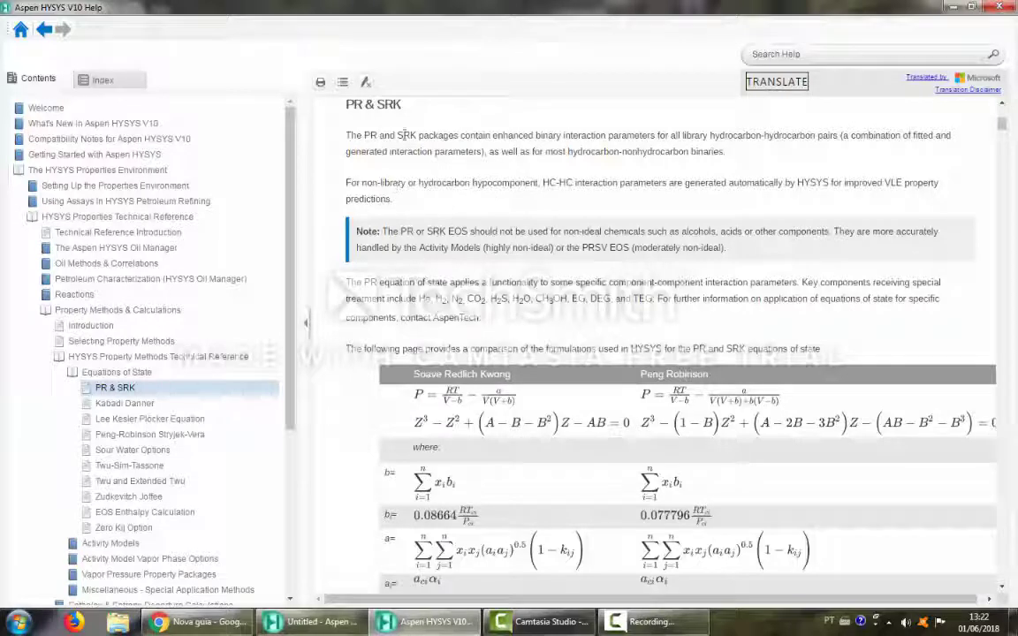
pyautogui.scroll(-1, 506, 373)
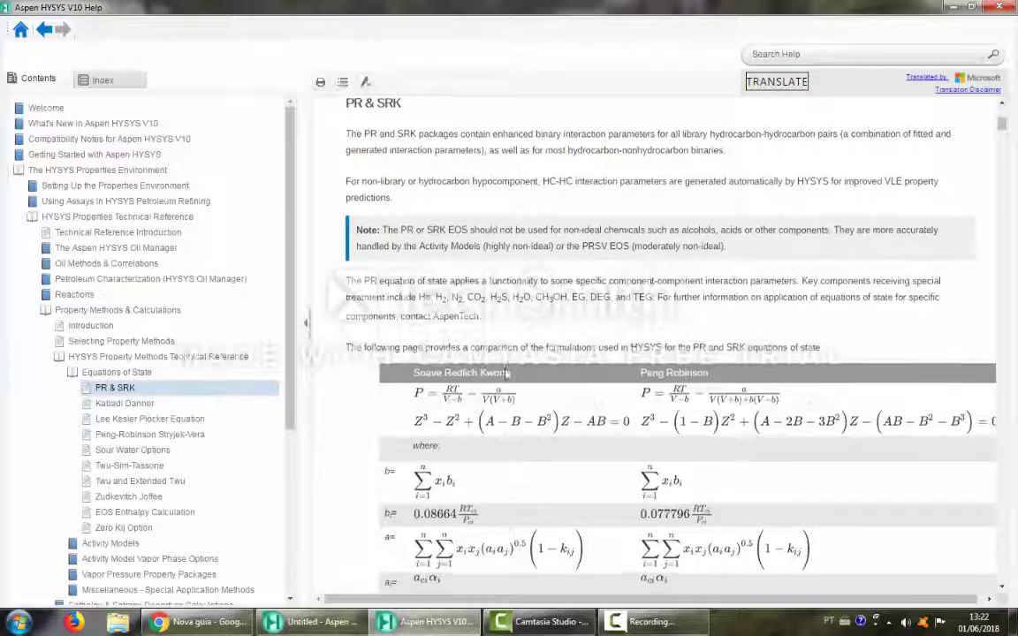
pyautogui.scroll(-2, 506, 373)
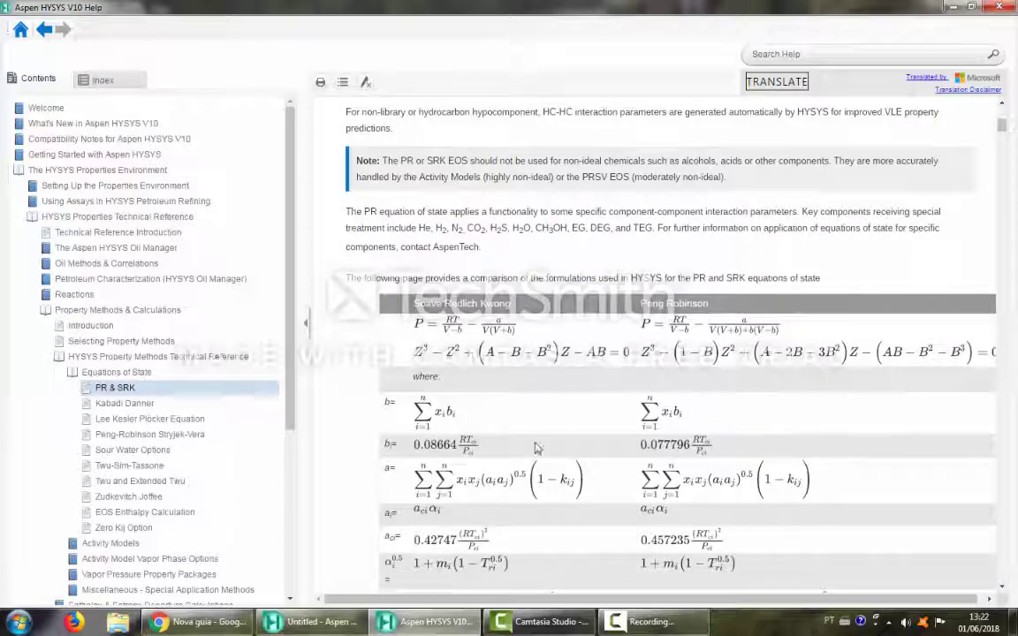
pyautogui.scroll(-5, 535, 448)
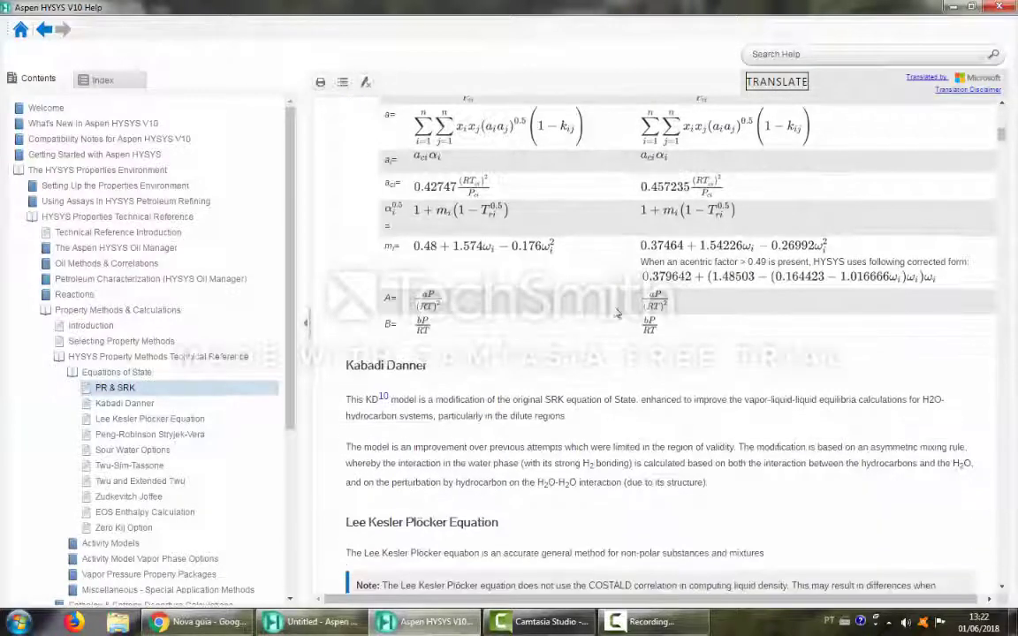
pyautogui.scroll(2, 566, 265)
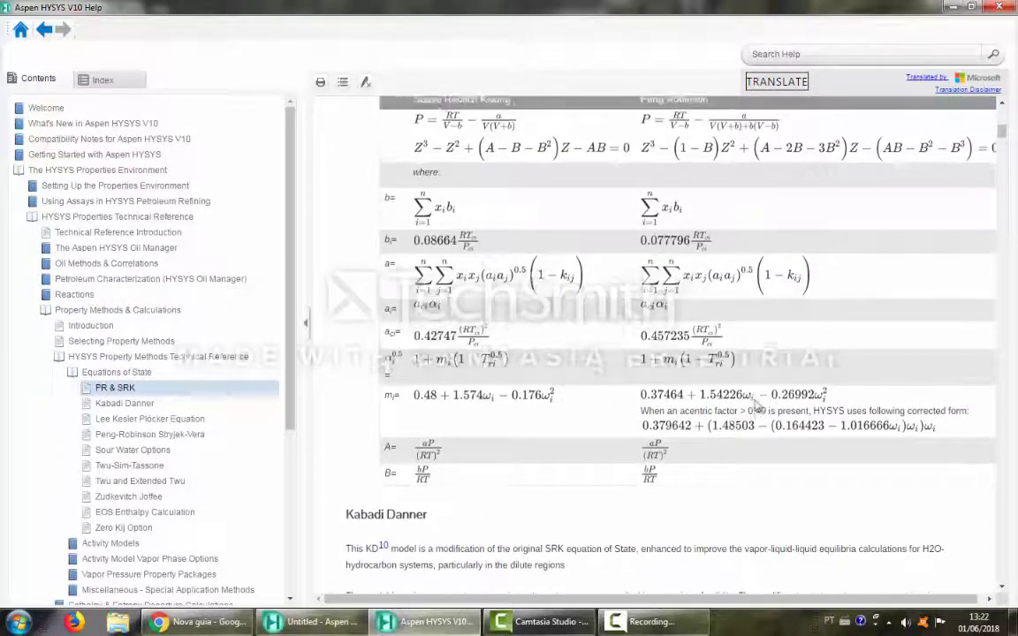
pyautogui.scroll(7, 756, 408)
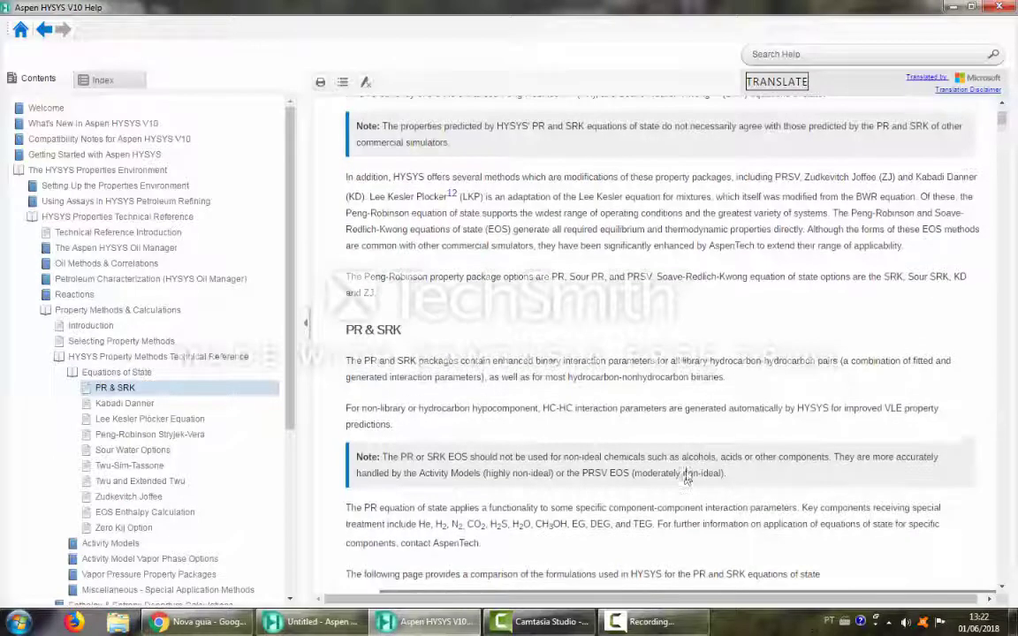
# Open the Activity Models section under HYSYS Property Methods Technical Reference and read its introduction and equilibrium ratio expression.
pyautogui.scroll(2, 687, 478)
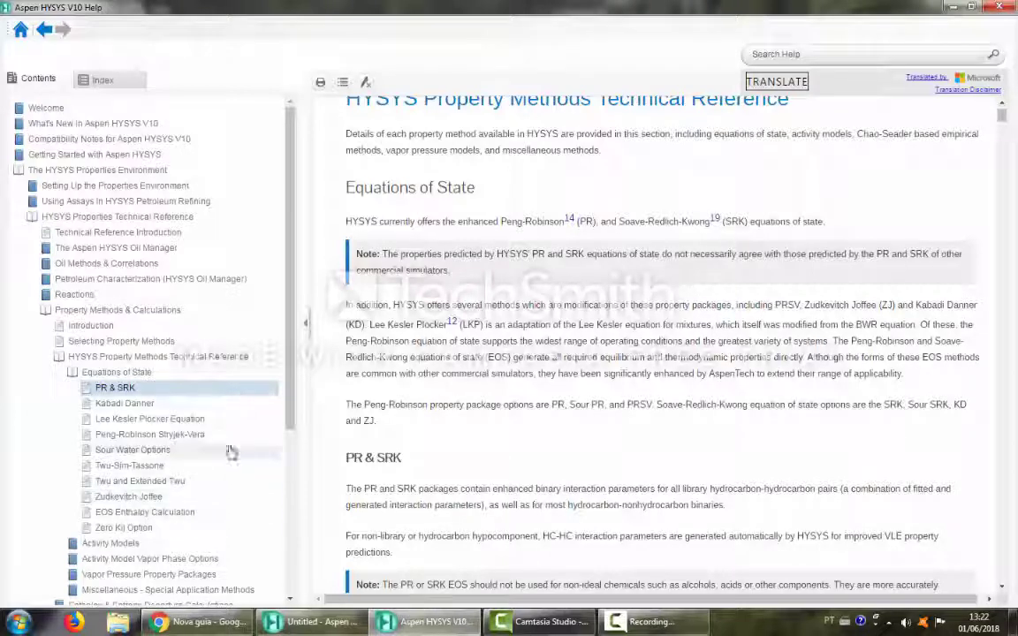
pyautogui.scroll(-2, 288, 436)
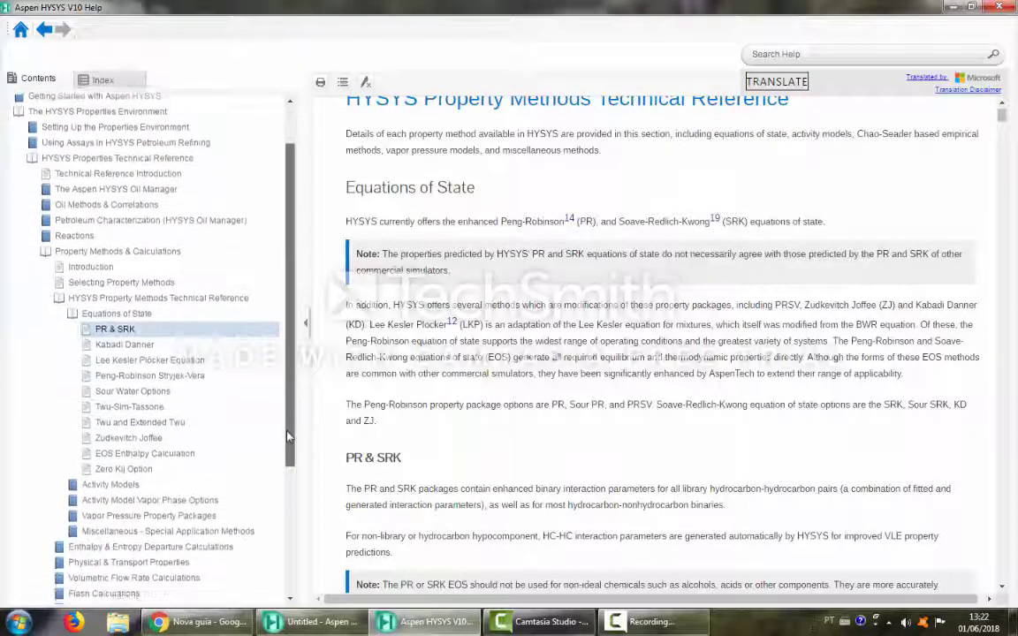
pyautogui.scroll(-1, 288, 436)
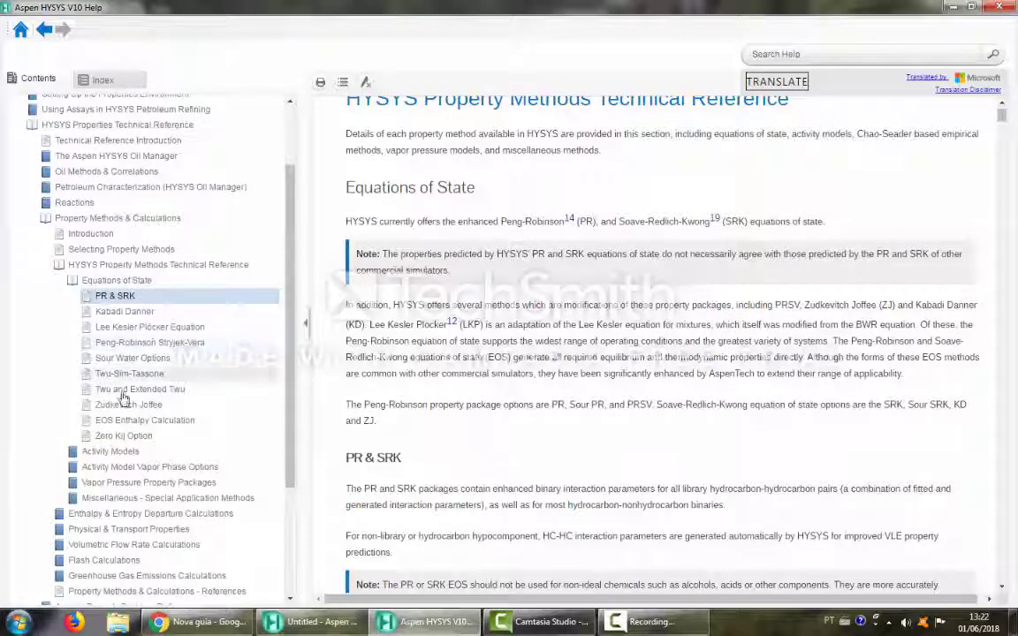
pyautogui.click(111, 451)
pyautogui.scroll(-2, 424, 416)
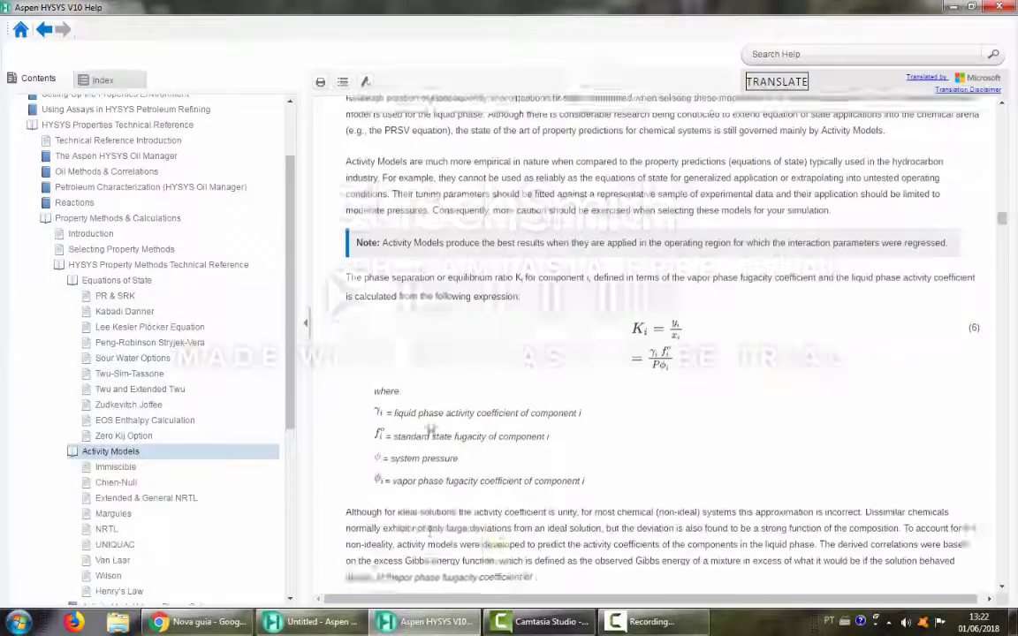
pyautogui.scroll(3, 430, 430)
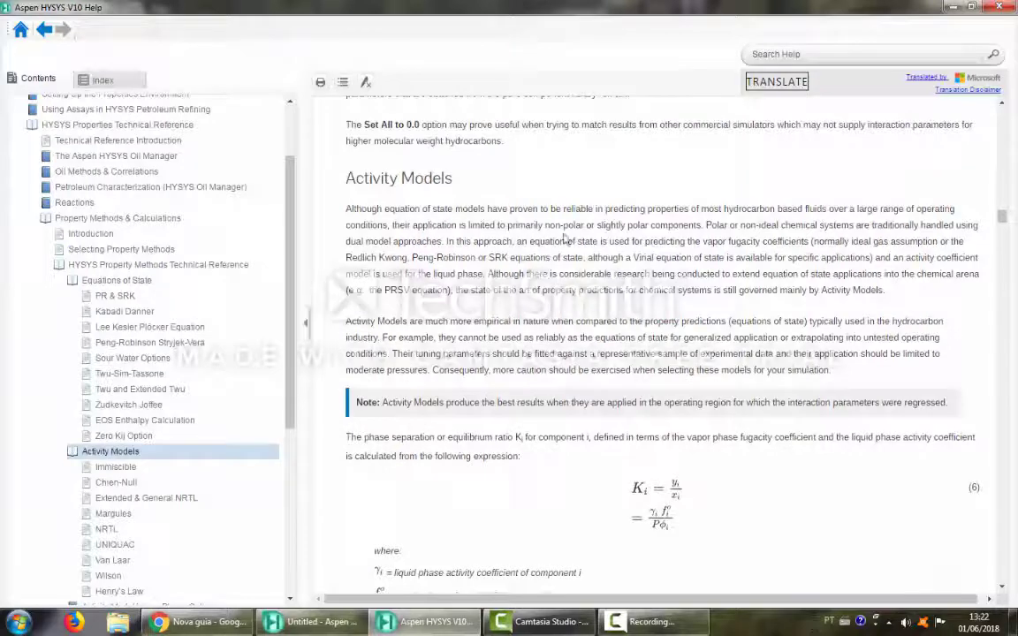
pyautogui.scroll(-10, 542, 323)
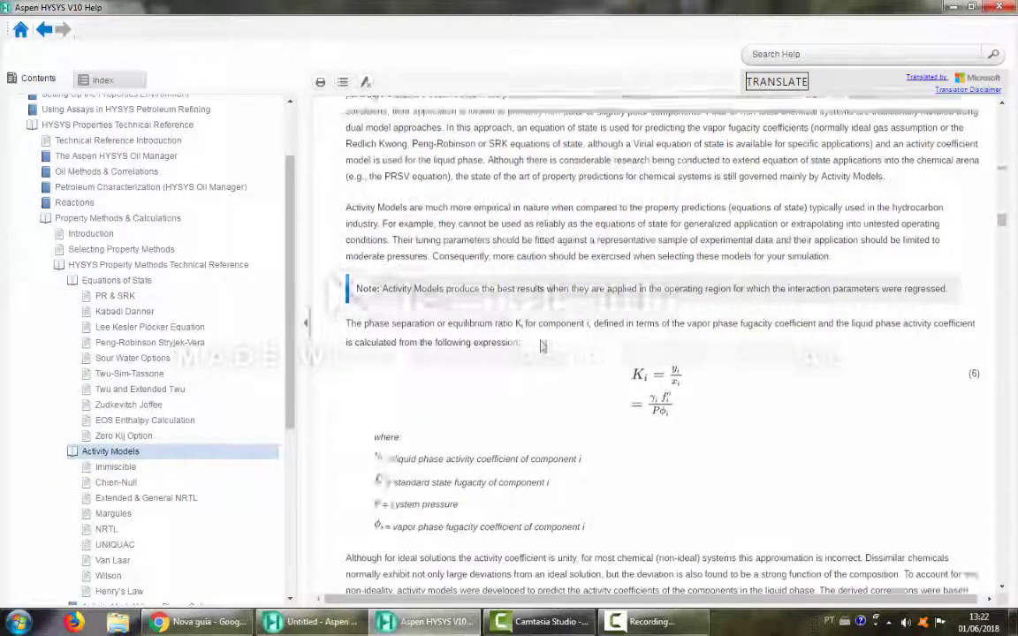
# Open the Margules and NRTL topics under Activity Models and read their equations and usage notes, continuing into the UNIQUAC section.
pyautogui.click(132, 517)
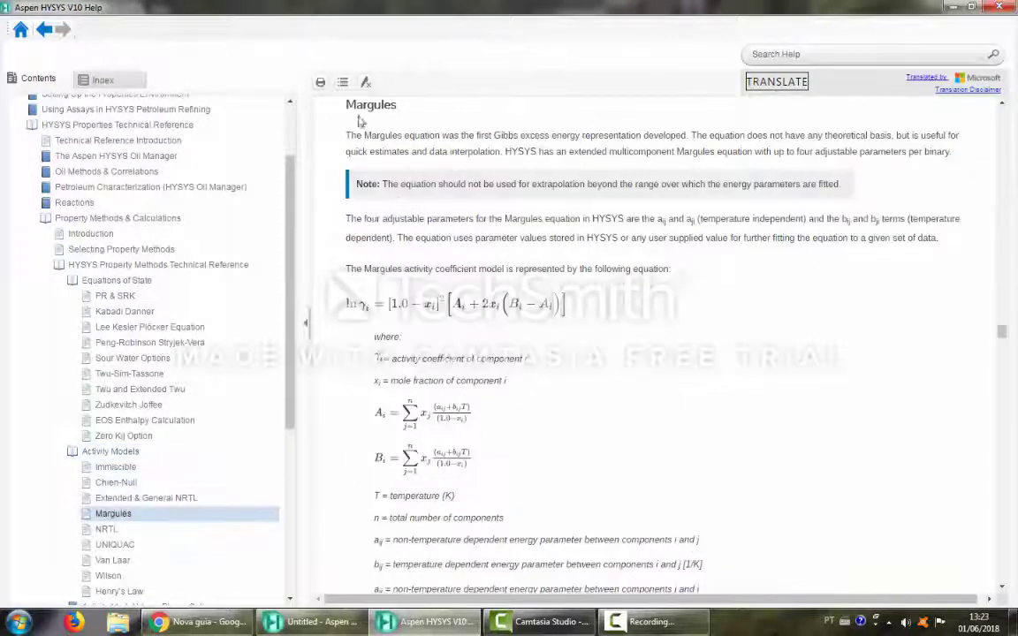
pyautogui.moveTo(341, 104); pyautogui.dragTo(397, 106)
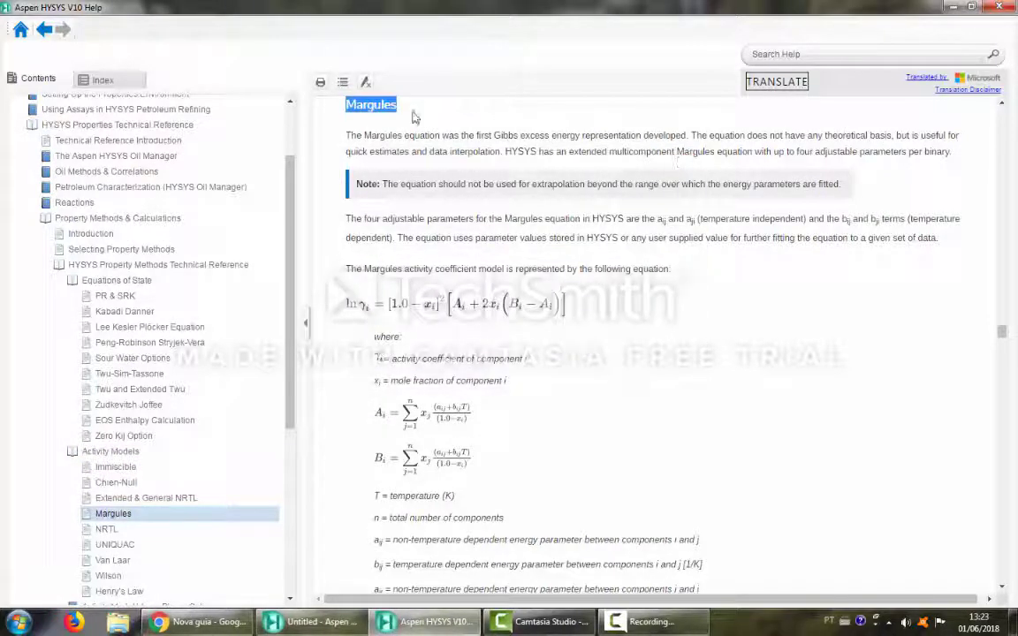
pyautogui.click(371, 106)
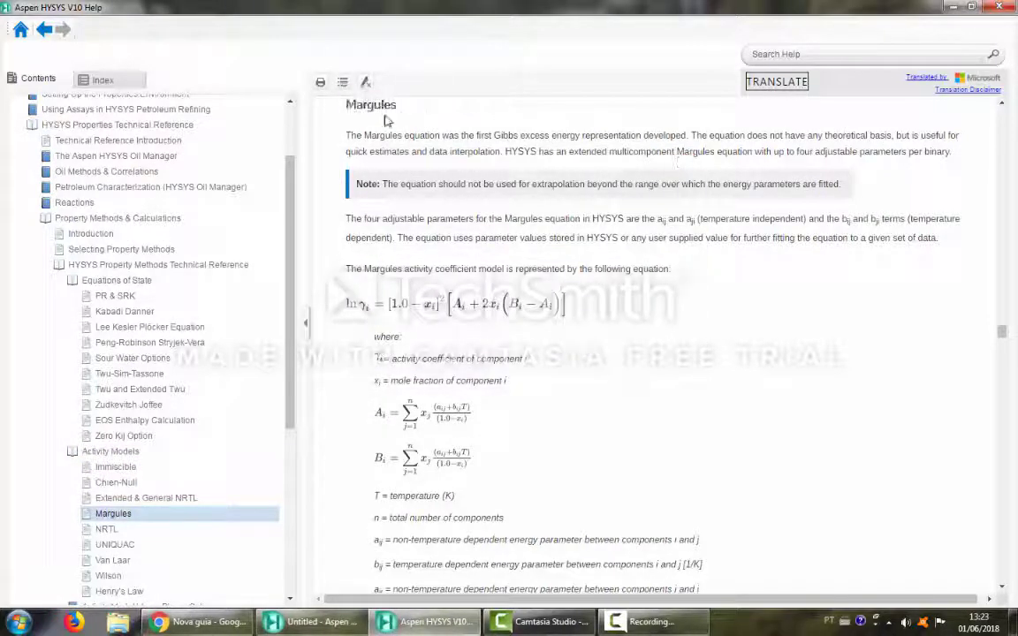
pyautogui.click(106, 529)
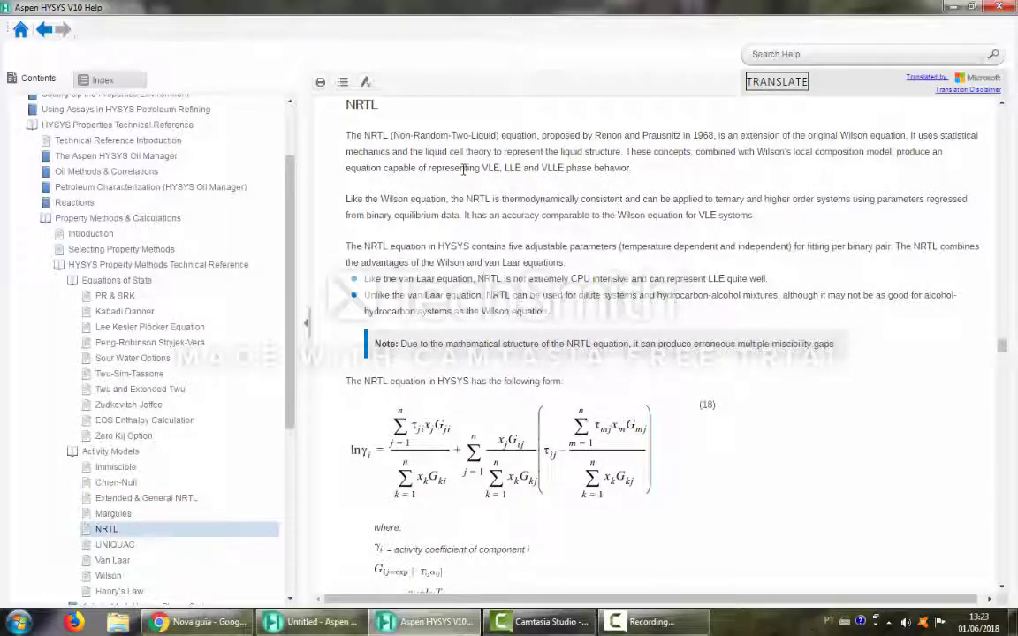
pyautogui.scroll(-5, 704, 435)
pyautogui.scroll(-8, 743, 427)
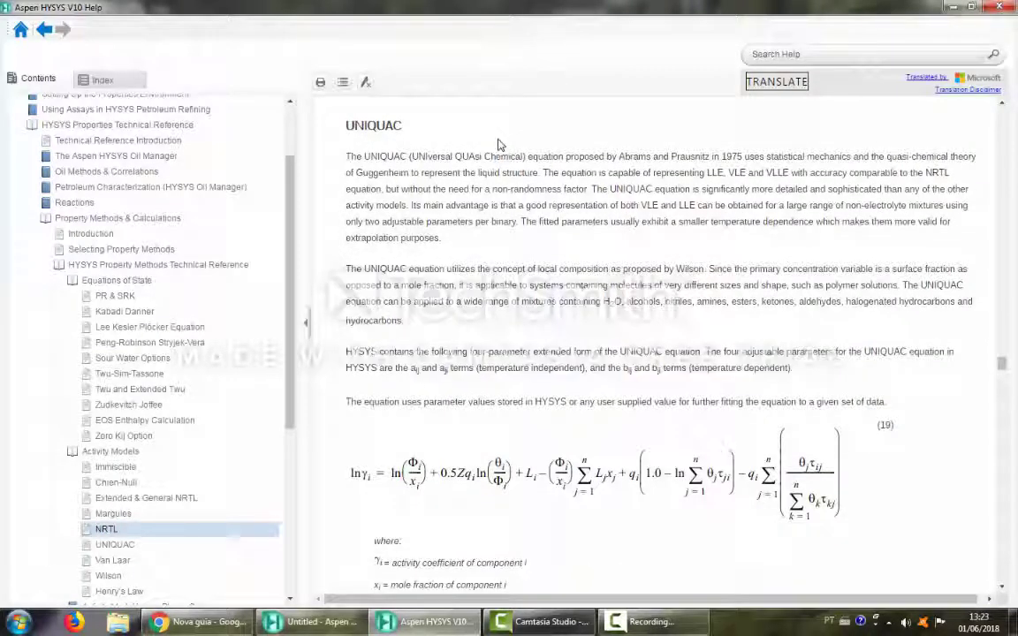
# View the Van Laar, Wilson and Henry's Law topics under Activity Models.
pyautogui.click(112, 560)
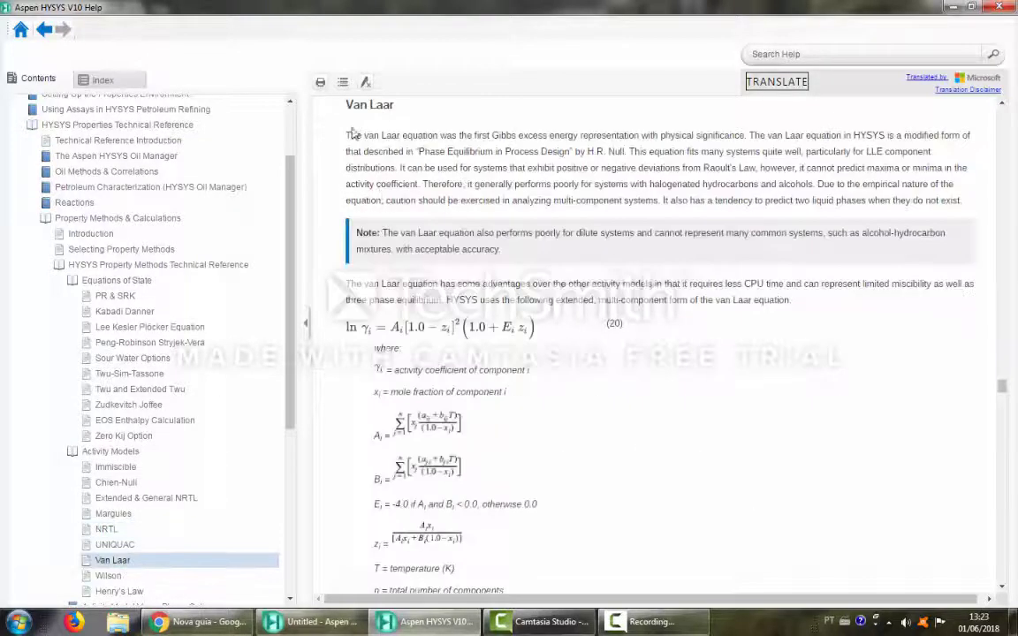
pyautogui.click(109, 576)
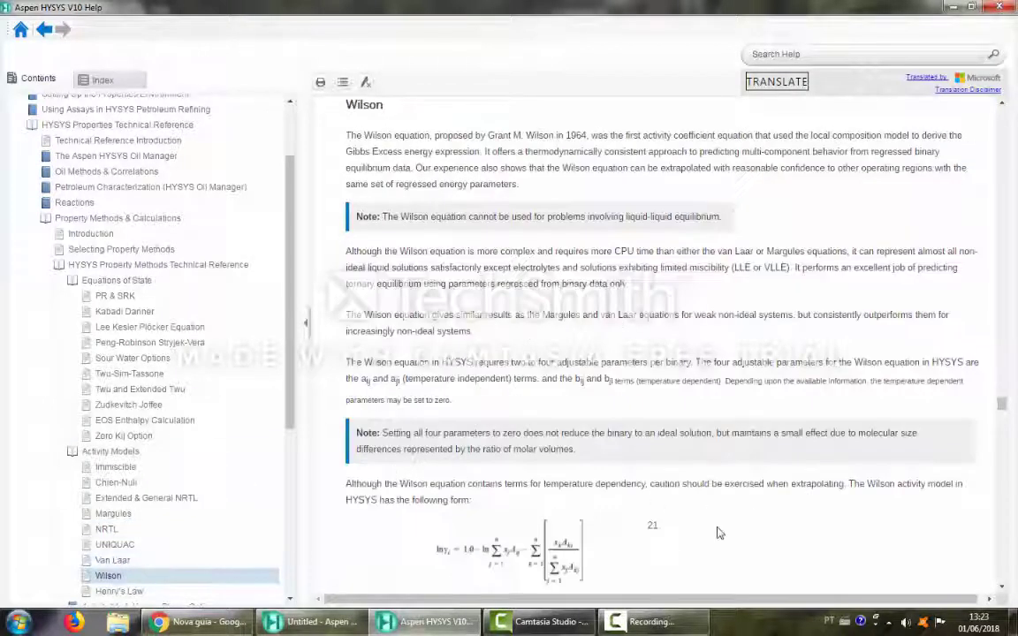
pyautogui.click(111, 592)
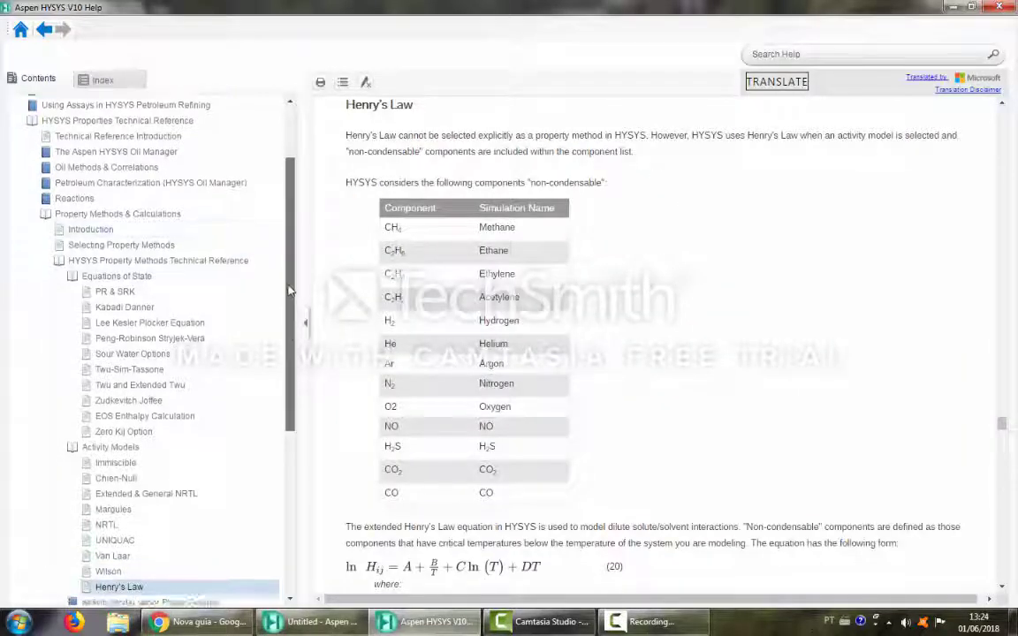
# Expand Activity Model Vapor Phase Options and open its Ideal topic to review the vapor phase models.
pyautogui.scroll(-3, 258, 314)
pyautogui.click(150, 452)
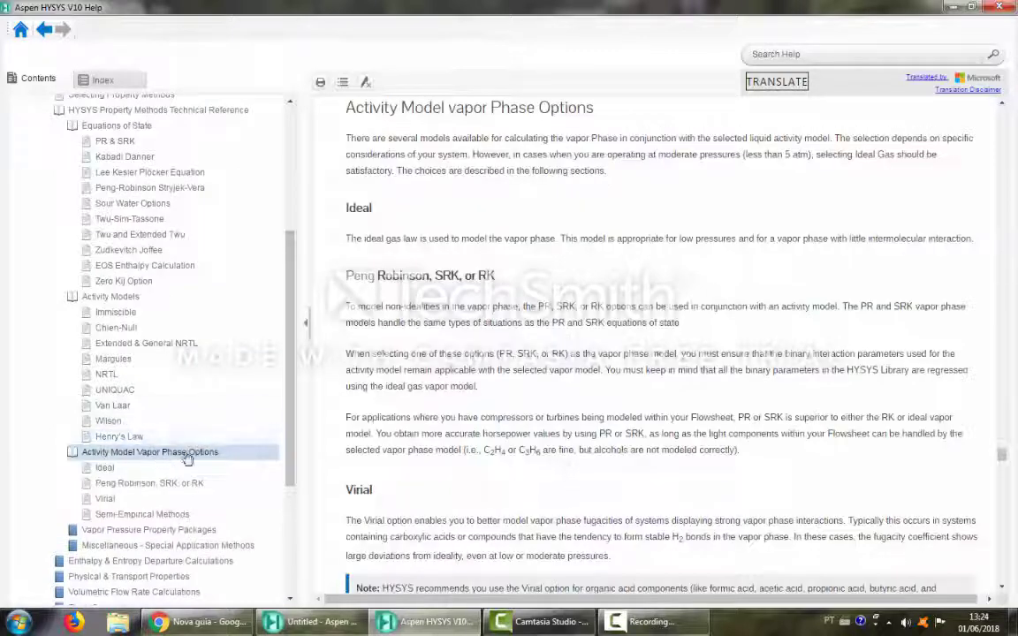
pyautogui.click(121, 469)
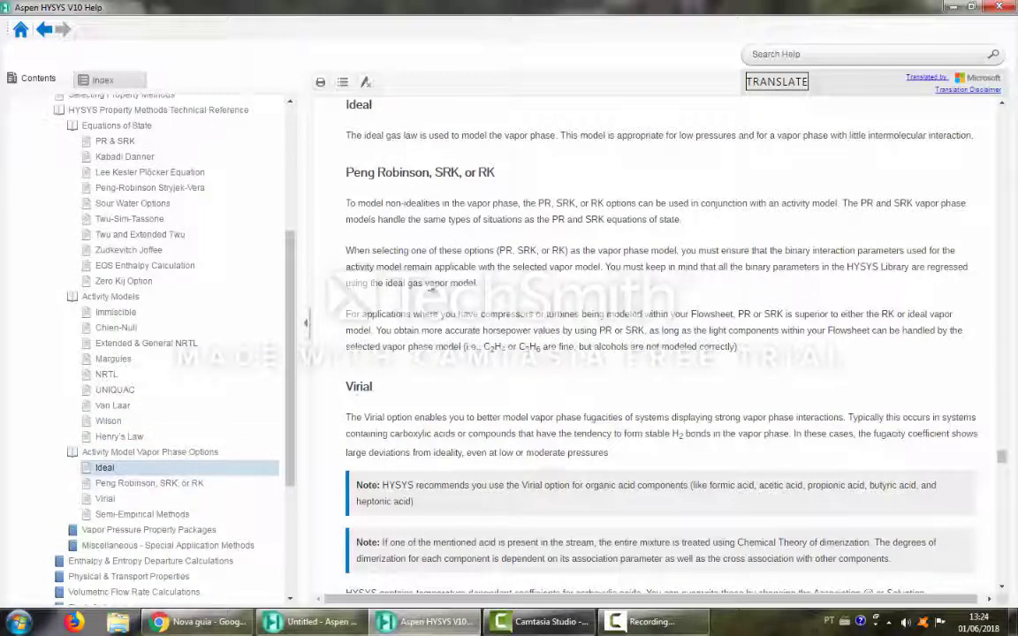
# Expand Vapor Pressure Property Packages, review the models' application ranges, and open the Modified Antoine Vapor Pressure Model topic.
pyautogui.click(177, 530)
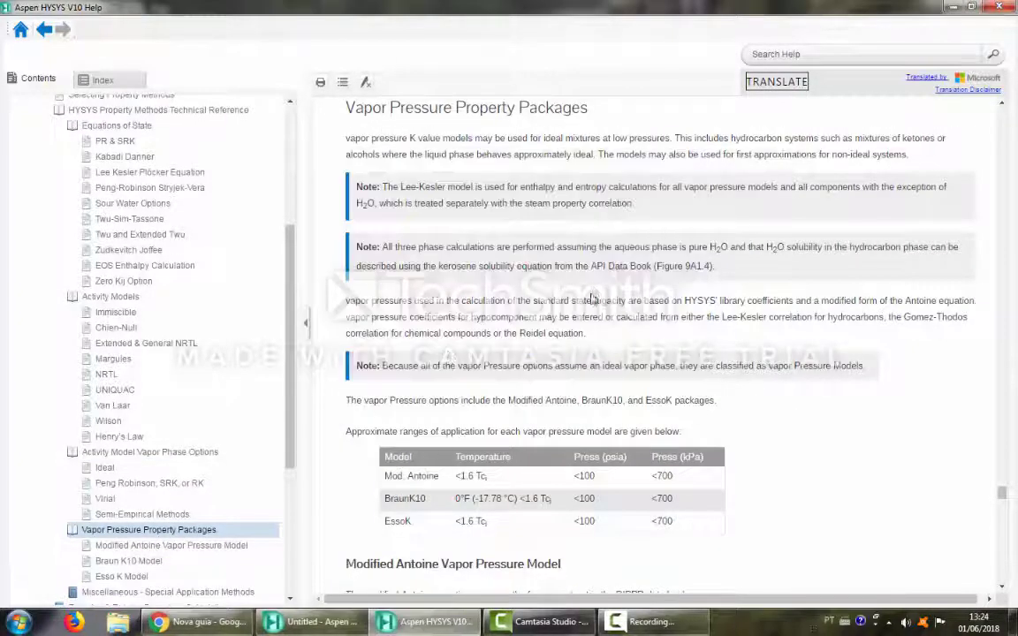
pyautogui.scroll(-3, 530, 330)
pyautogui.scroll(-4, 530, 330)
pyautogui.click(141, 546)
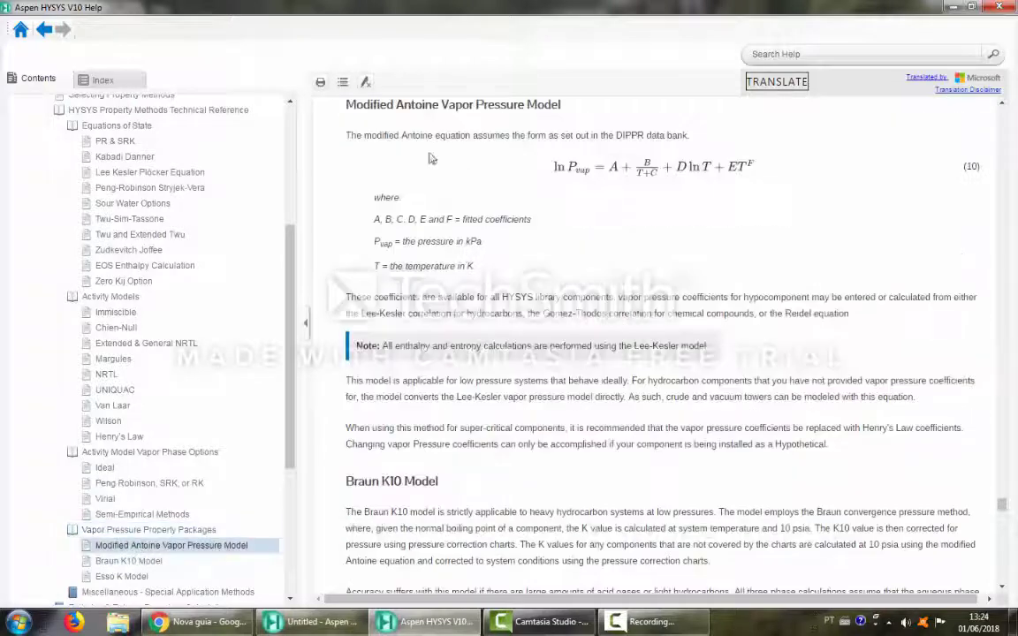